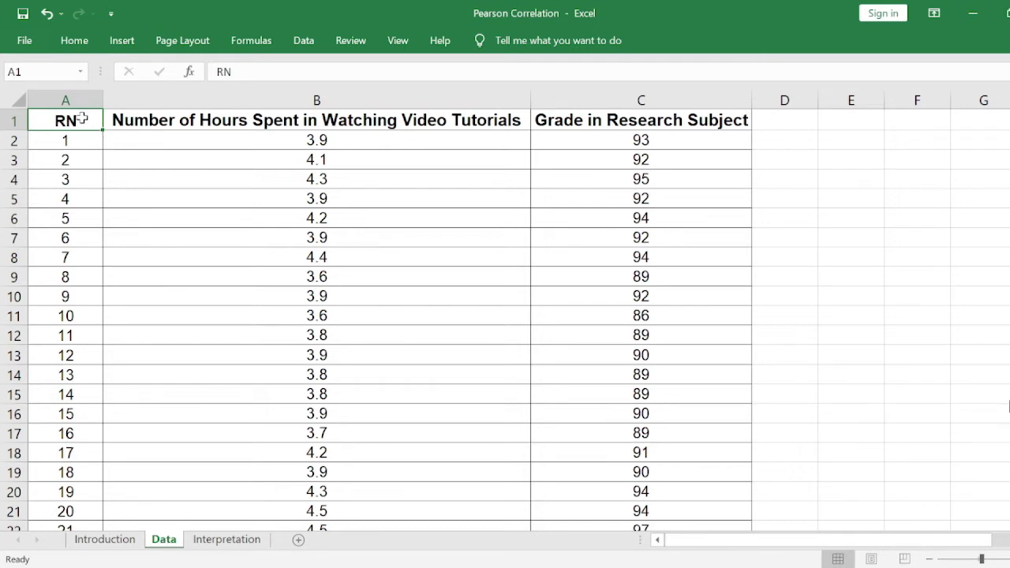
Review the extent of the RN column and the headings for video tutorial hours and research subject grades on the Data sheet.
key(ctrl+Down)
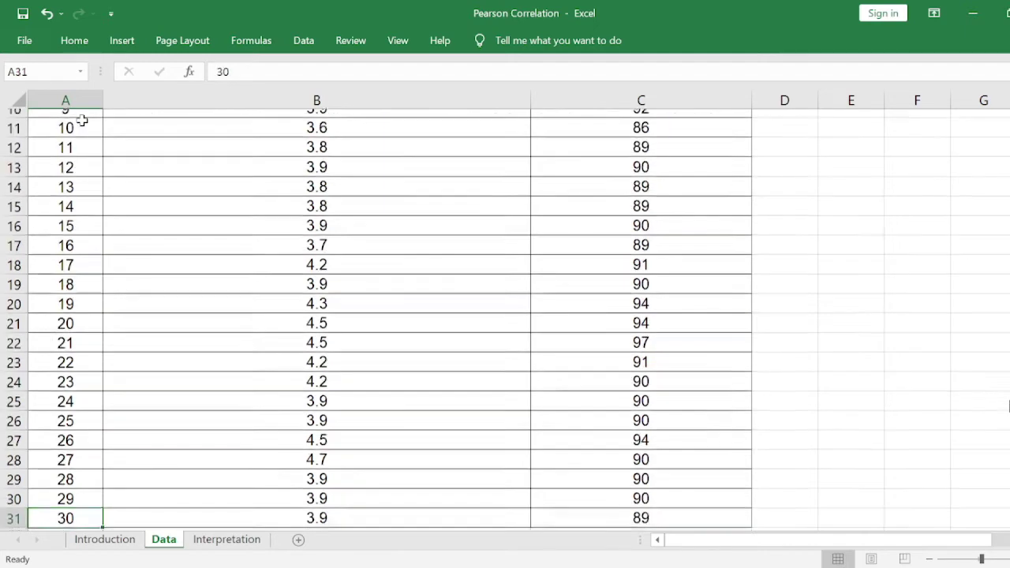
key(ctrl+shift+Up)
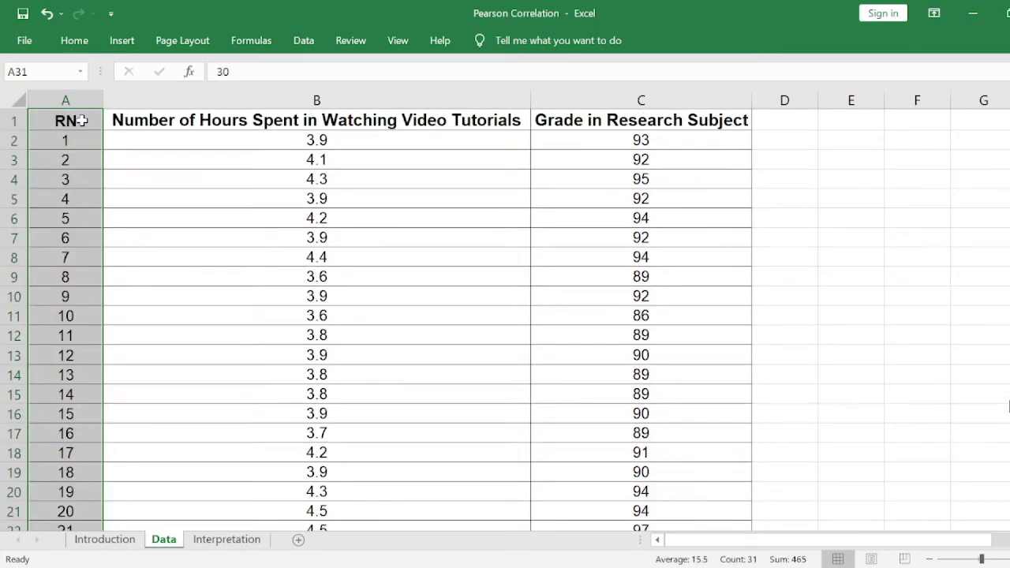
click(81, 120)
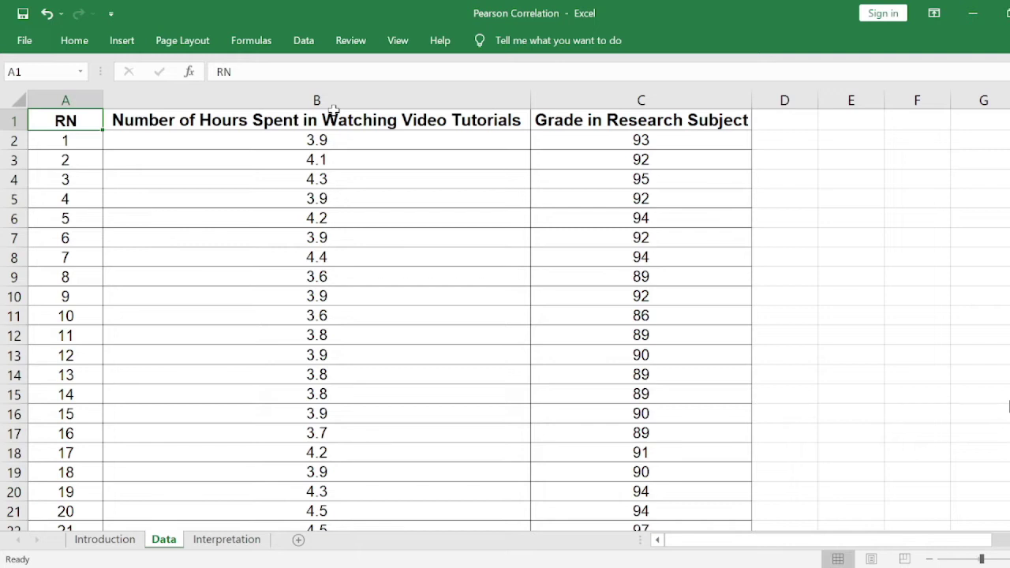
click(588, 119)
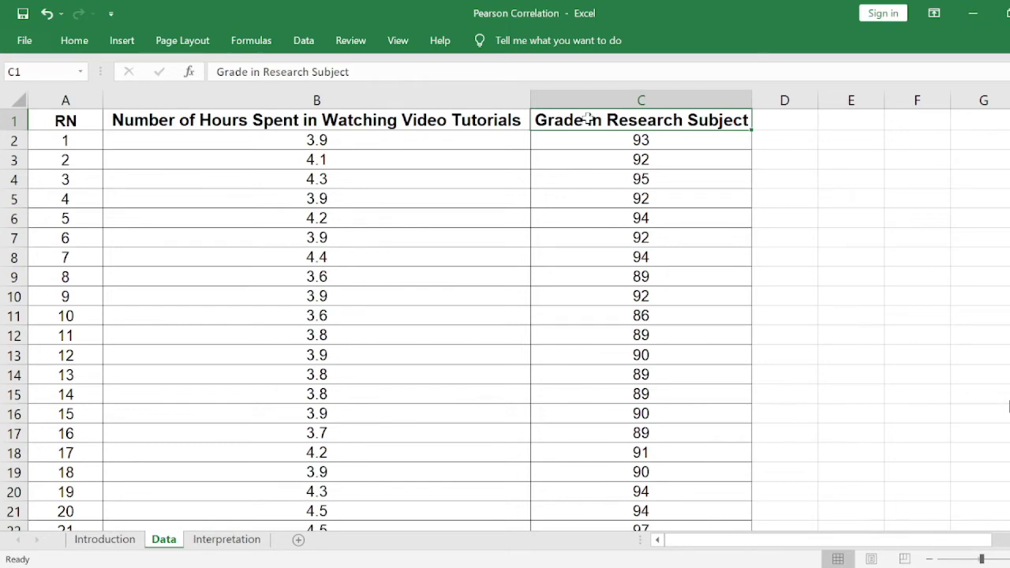
click(805, 136)
scroll(833, 155, up, 3)
key(Up)
key(Right)
key(Right)
key(Right)
key(Right)
key(Left)
key(ctrl+Home)
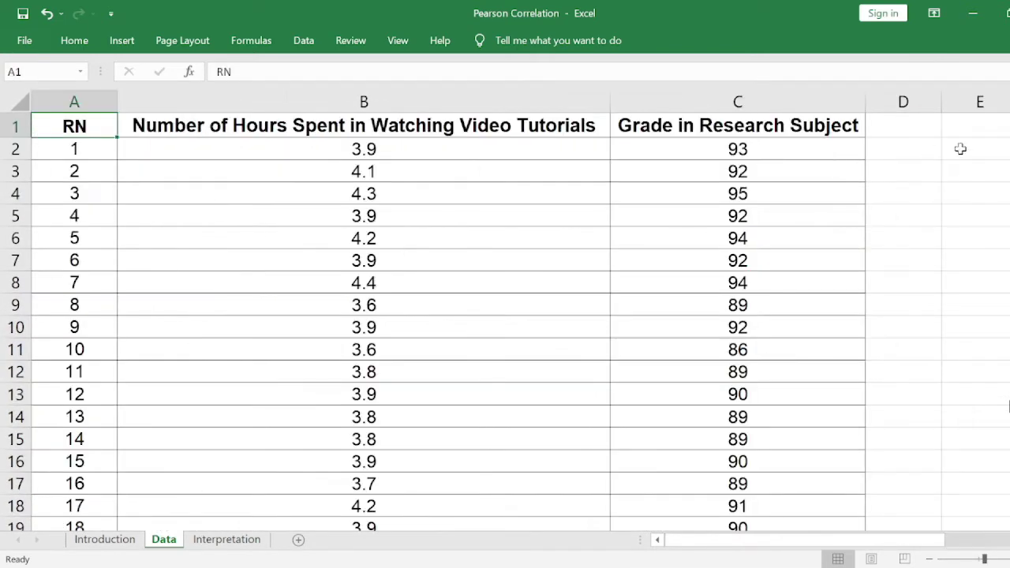
Start a CORREL formula in cell E2 with the video tutorial hours range B1:B31 as its first array.
click(971, 149)
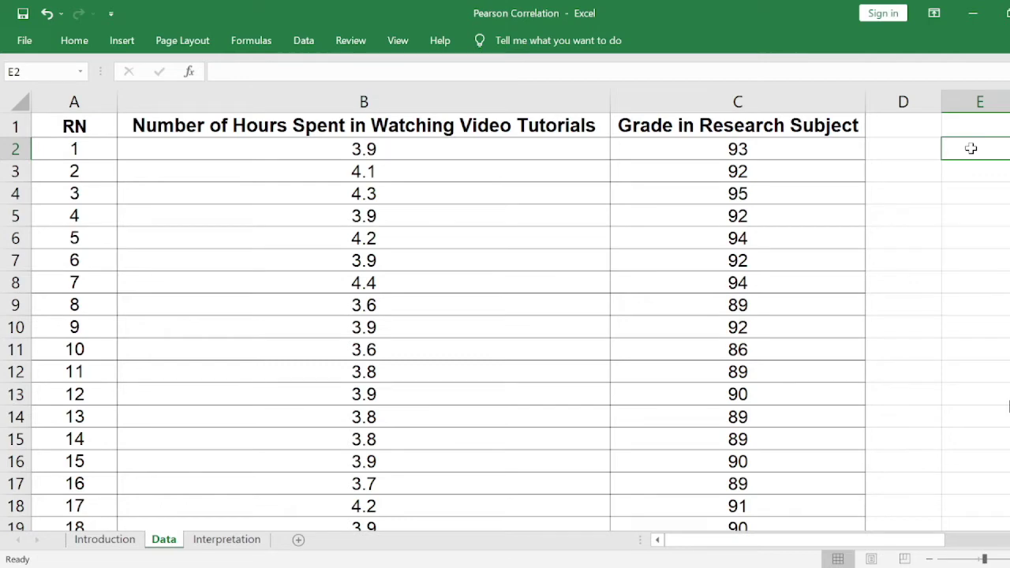
key(Right)
key(Right)
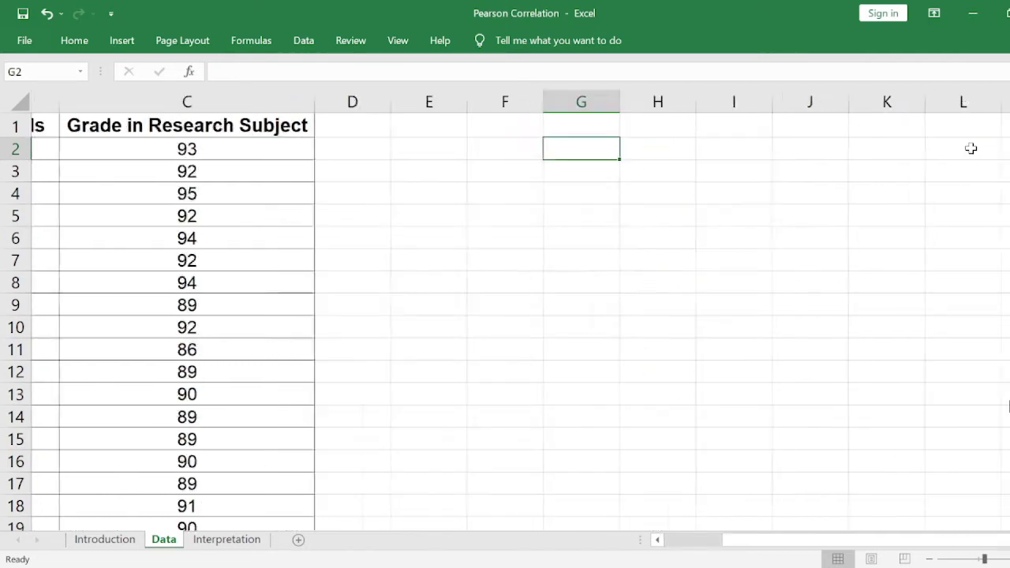
key(Left)
scroll(971, 148, down, 2)
key(Left)
key(Left)
key(Right)
text(=)
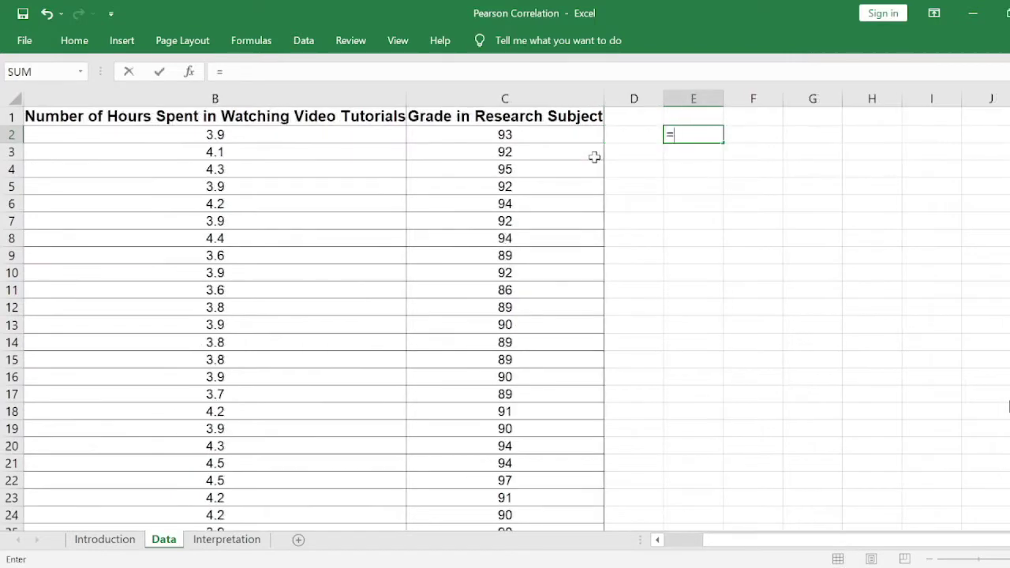
text(CORREL)
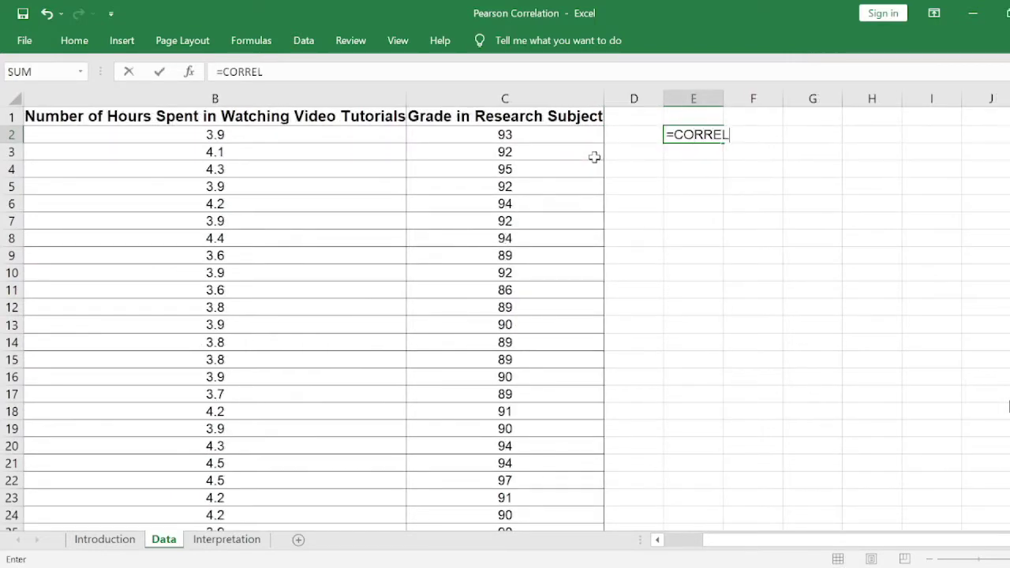
text(()
click(345, 118)
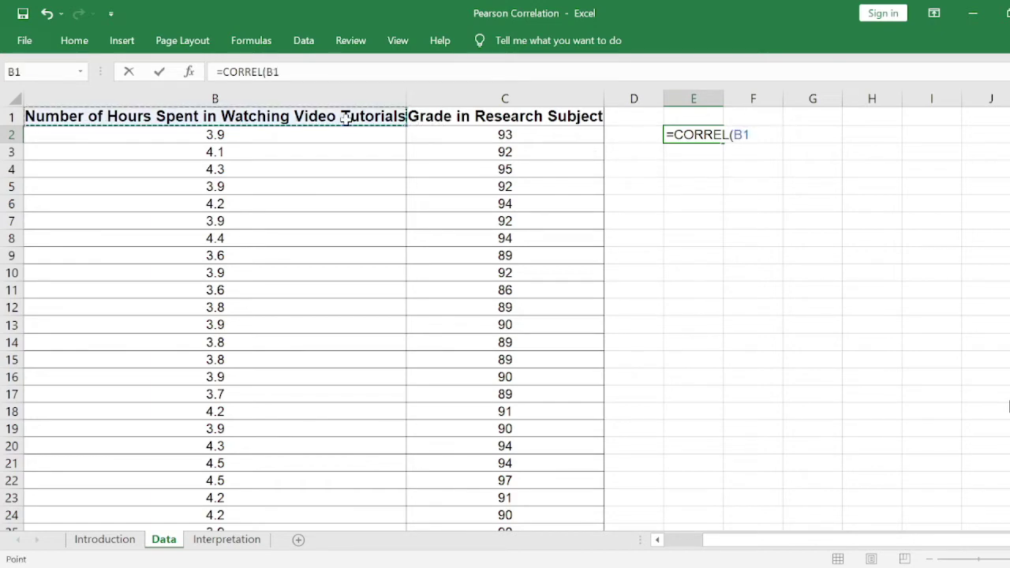
key(ctrl+shift+Down)
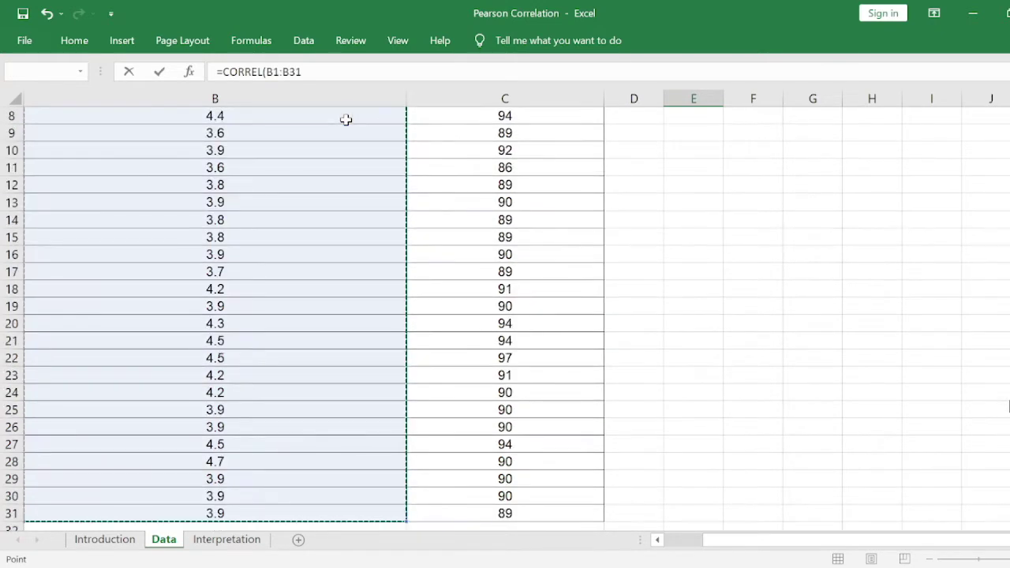
Complete the CORREL formula with the grade range C1:C31 as its second array and enter it.
click(456, 150)
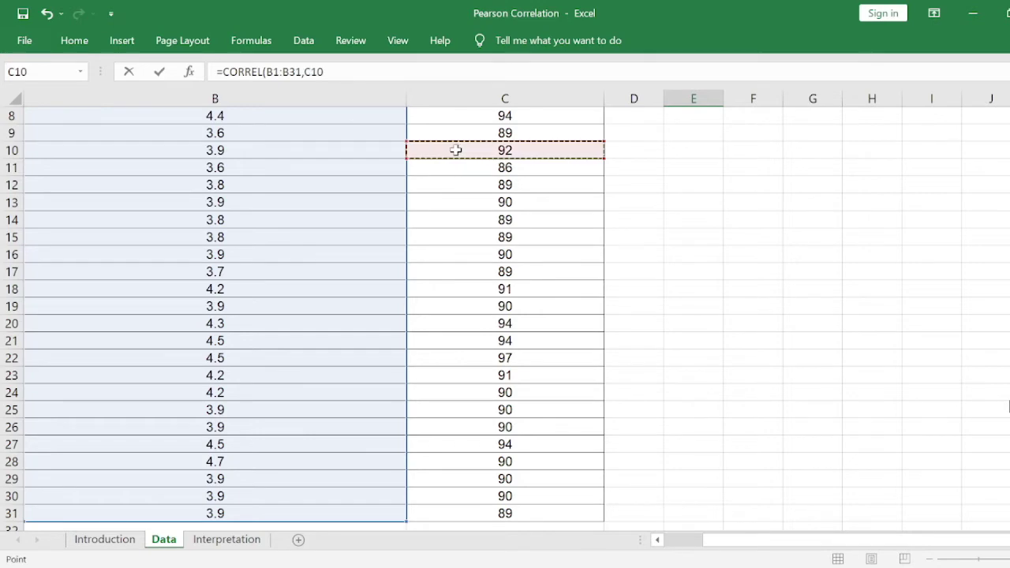
key(ctrl+Up)
key(ctrl+shift+Down)
text())
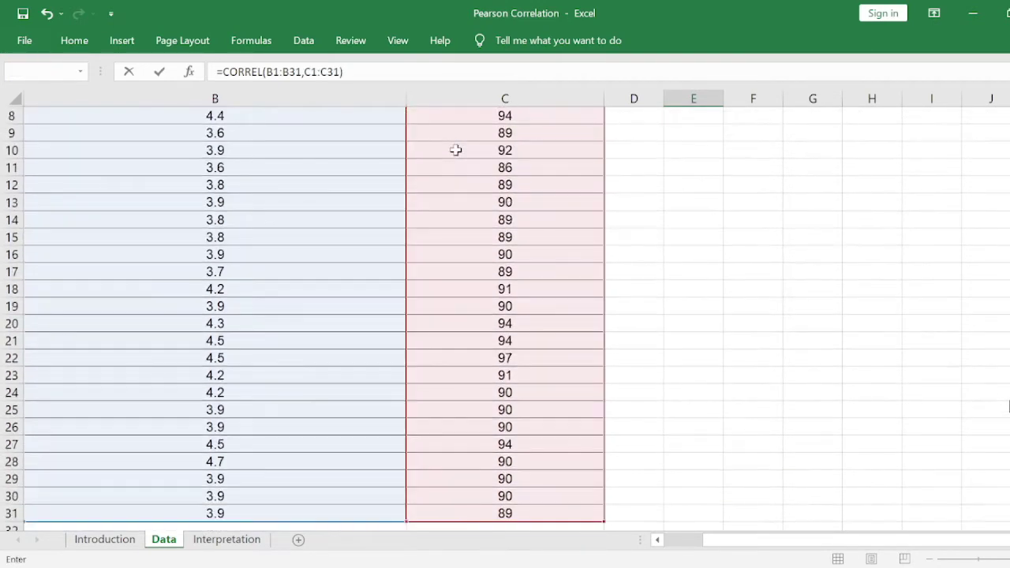
key(Return)
key(Up)
key(Up)
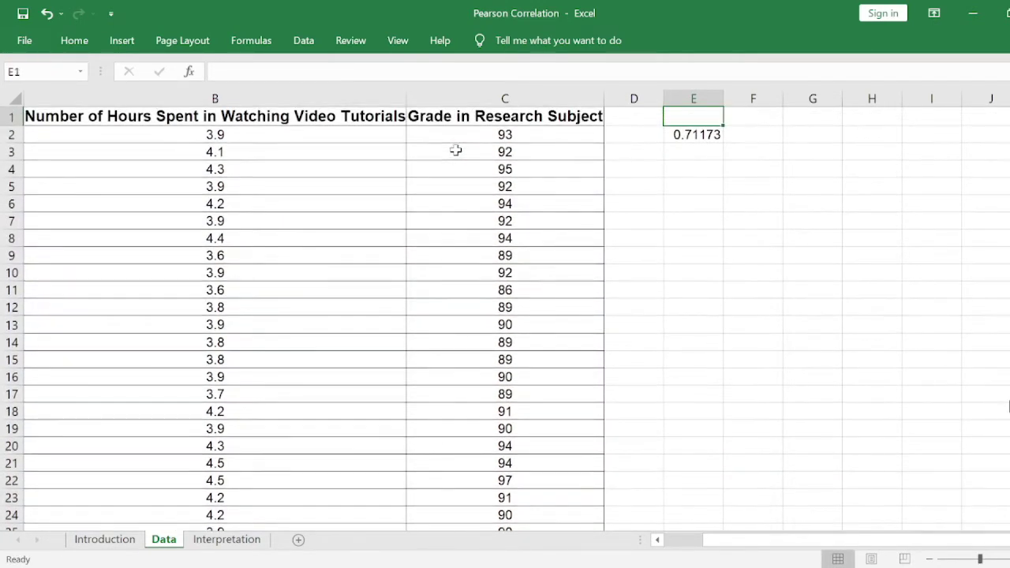
Label the correlation result by entering "Pearson's r" in cell F2 and fit column F's width to the text.
click(712, 134)
scroll(712, 134, up, 10)
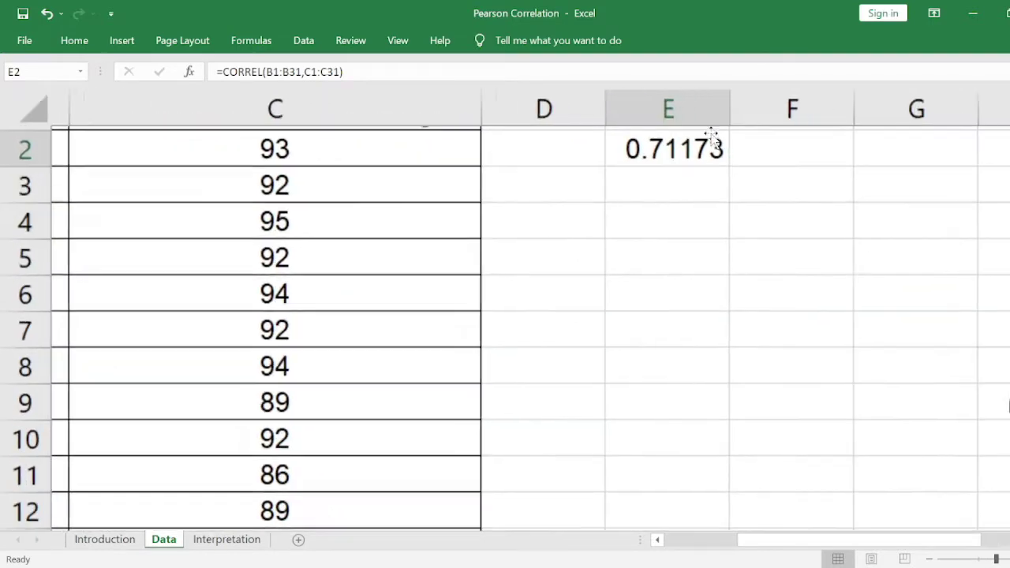
key(Right)
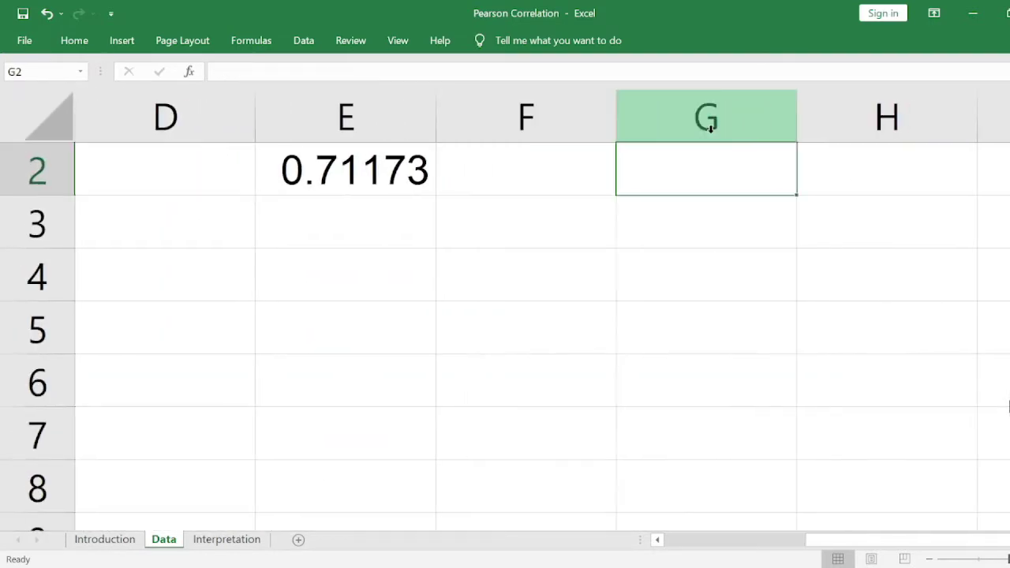
text(pEARSON;')
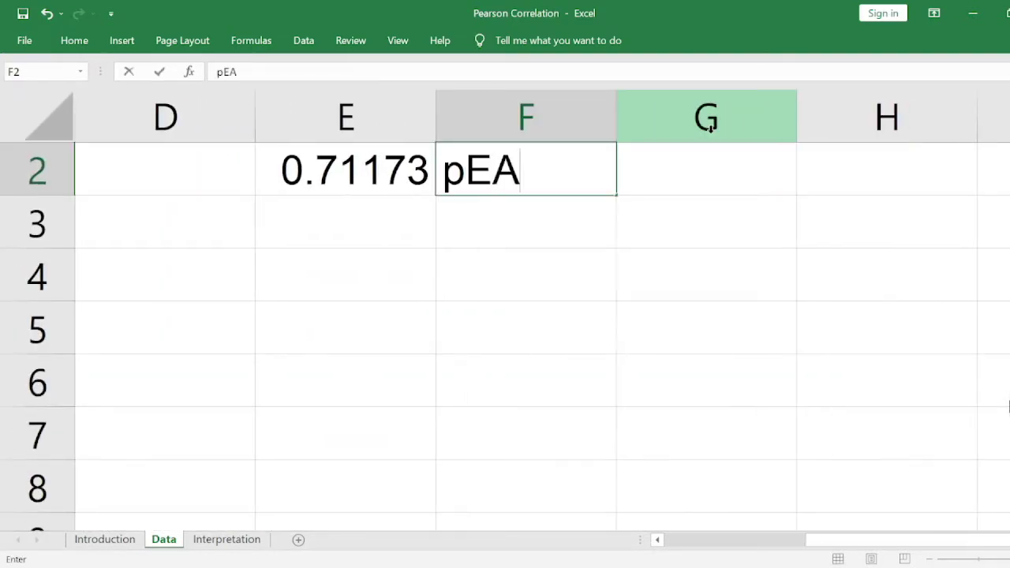
key(BackSpace)
key(BackSpace)
text('s r)
key(Return)
key(Up)
double_click(616, 113)
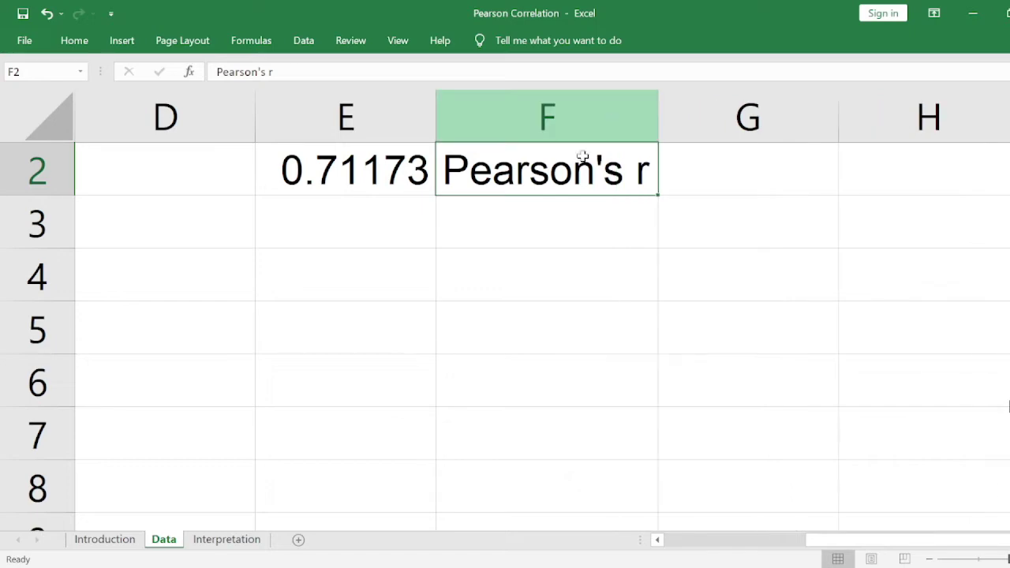
Examine the headings of the two correlated variables in cells B1 and C1.
ctrl+scroll(561, 181, down, 2)
key(Up)
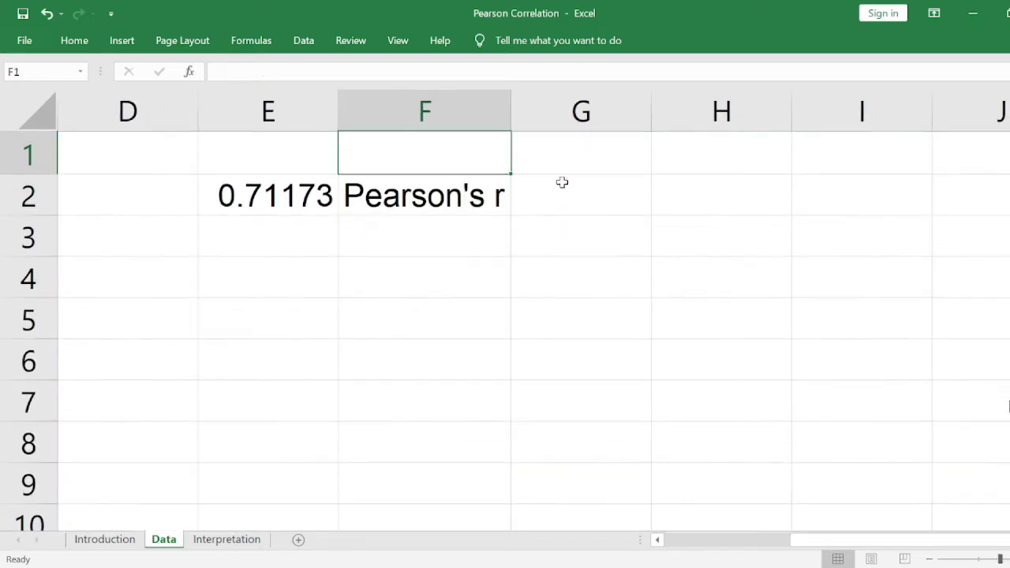
key(Left)
key(Left)
key(Left)
key(Left)
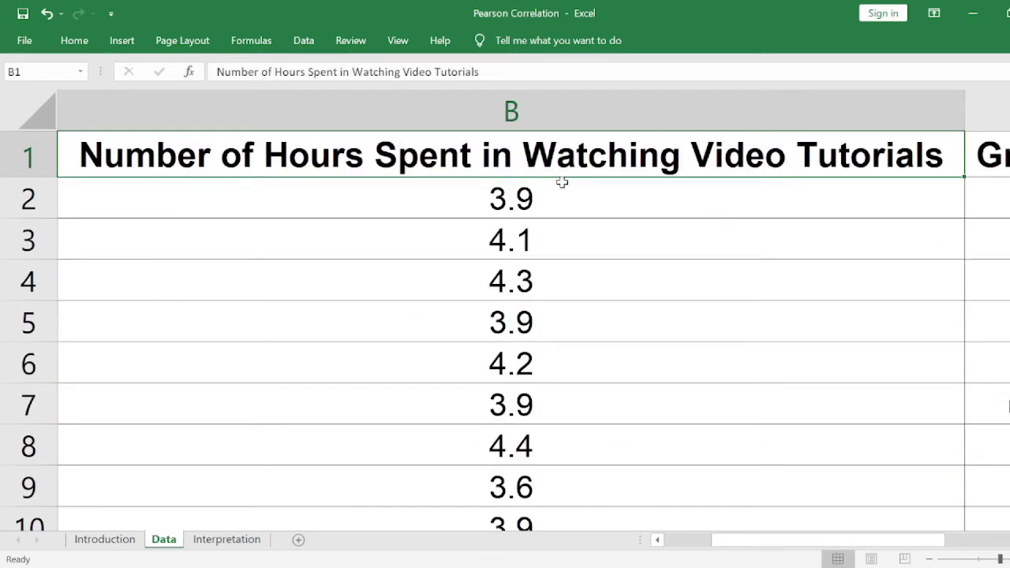
ctrl+scroll(561, 181, down, 3)
key(Right)
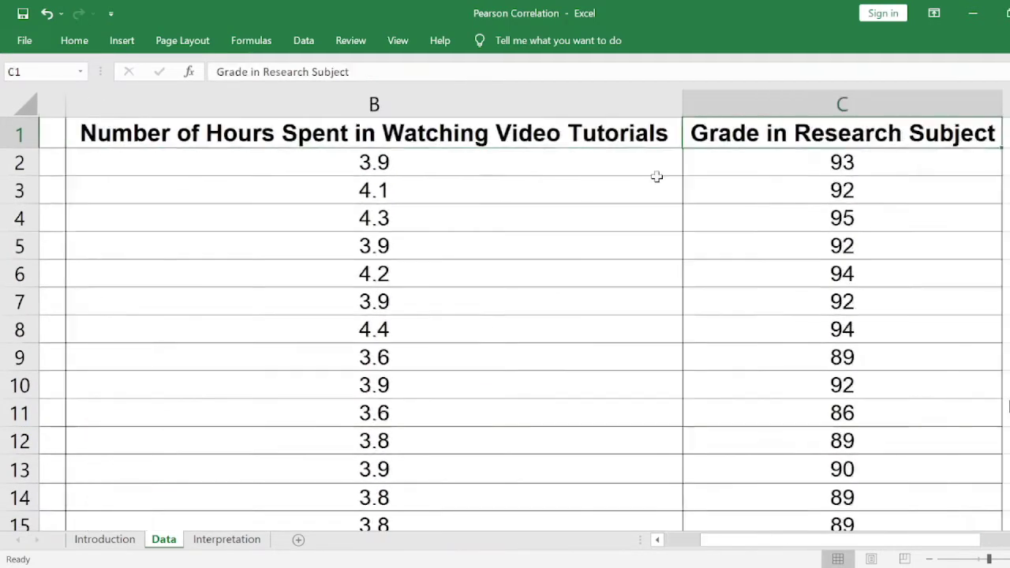
Copy the correlation result and its label from E2:F2 and paste them at cell C34 of the Interpretation sheet.
key(Right)
key(Right)
drag(528, 163, 588, 165)
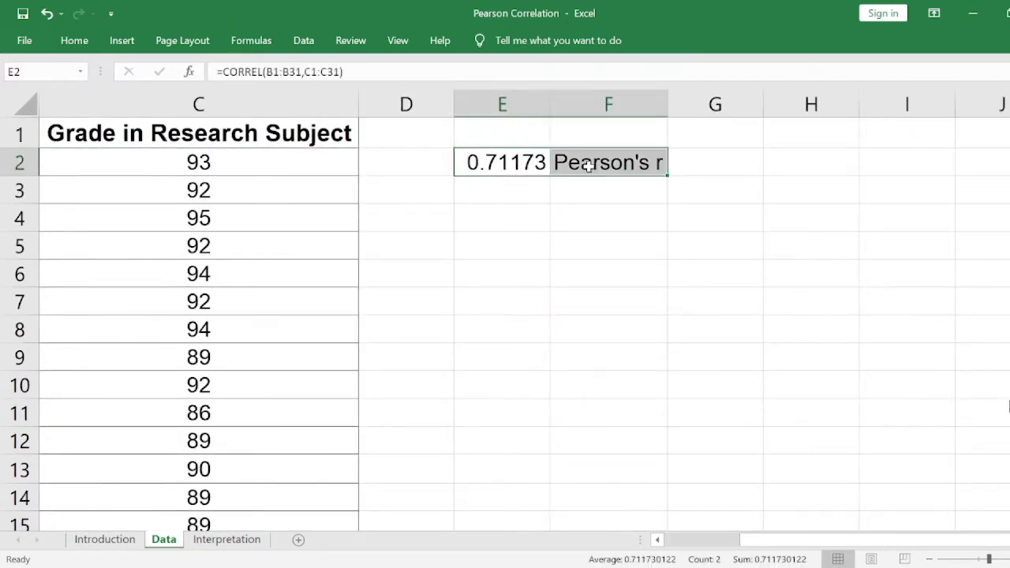
key(ctrl+c)
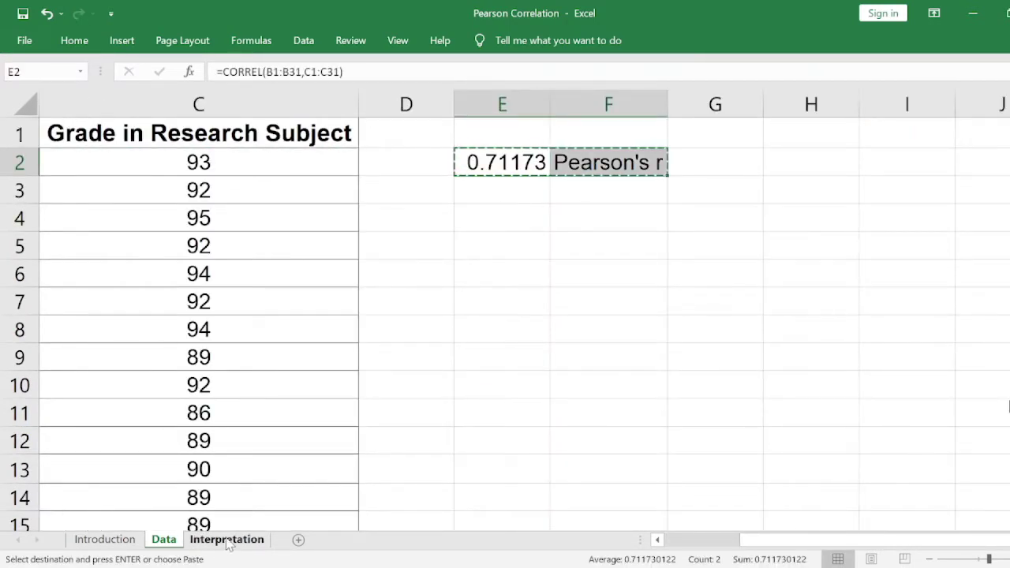
click(227, 540)
click(71, 320)
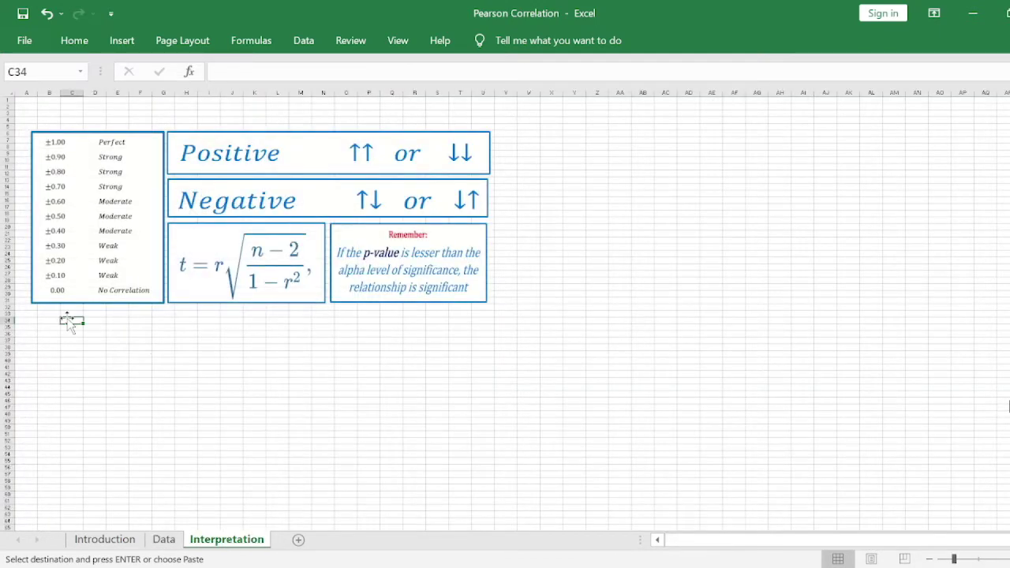
key(Return)
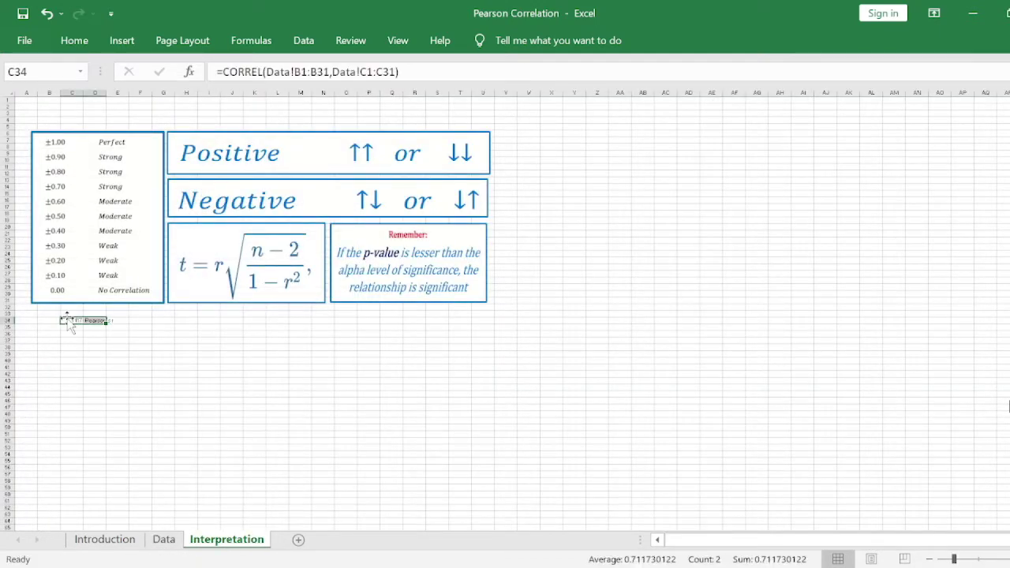
Examine the correlation strength scale, direction guides, t formula and p-value reminder on the Interpretation sheet.
scroll(68, 323, up, 4)
click(67, 324)
key(Up)
key(Up)
key(Up)
key(Up)
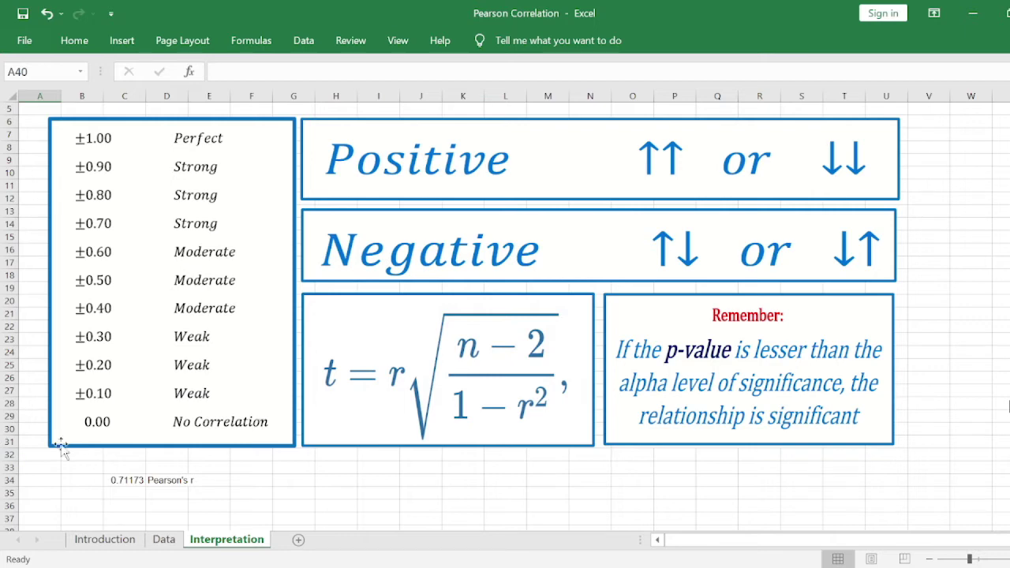
Inspect the Pearson's r result in cell C34 and compare it with the correlation strength scale above it.
click(133, 480)
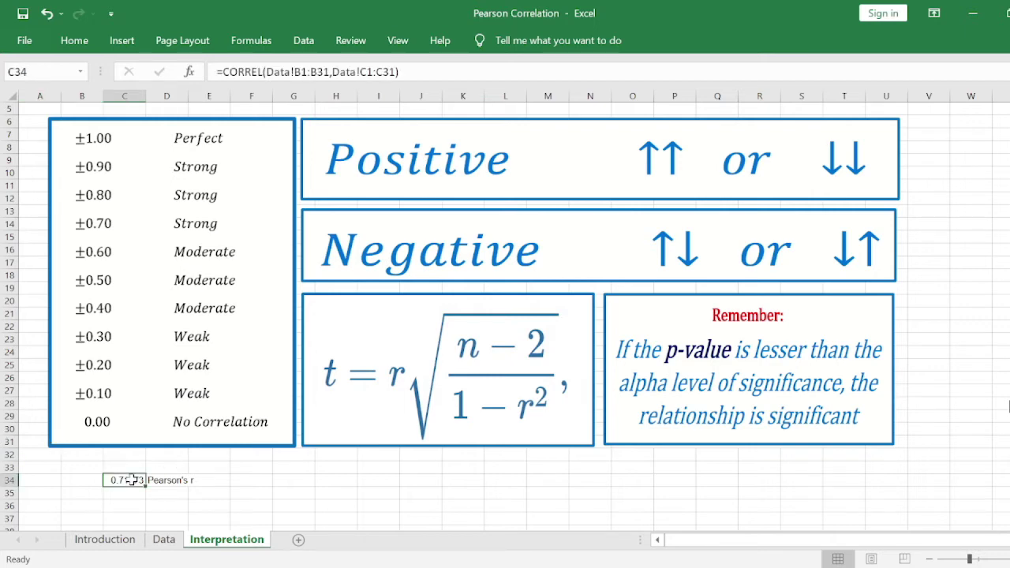
scroll(293, 485, up, 5)
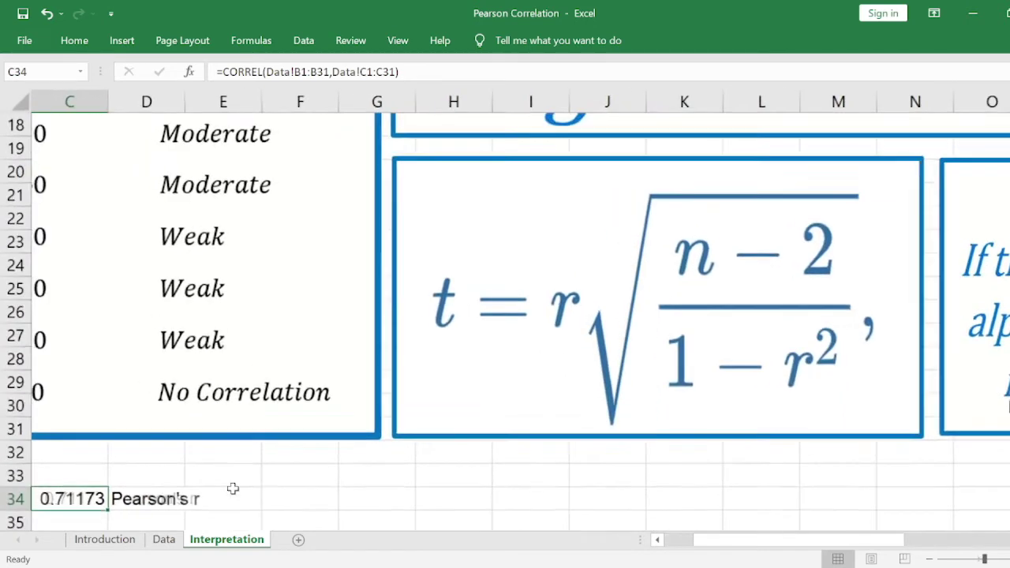
scroll(232, 489, up, 3)
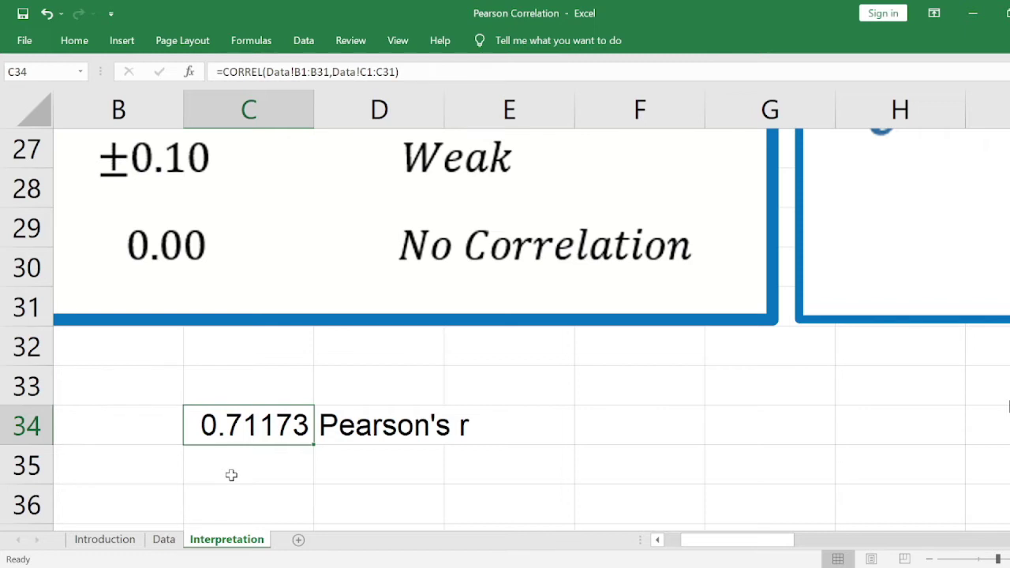
ctrl+scroll(232, 475, down, 8)
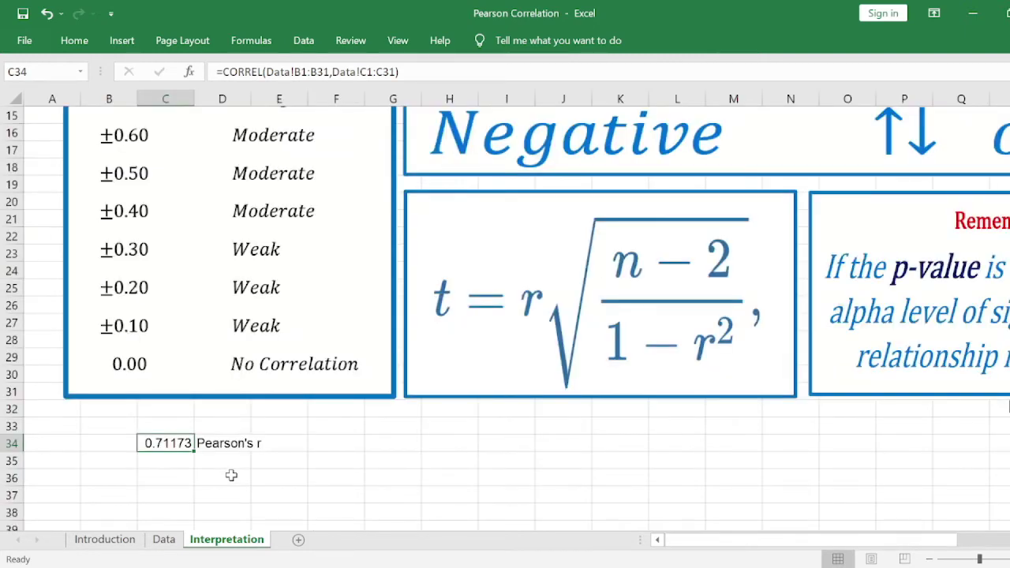
ctrl+scroll(231, 476, up, 5)
ctrl+scroll(231, 475, up, 3)
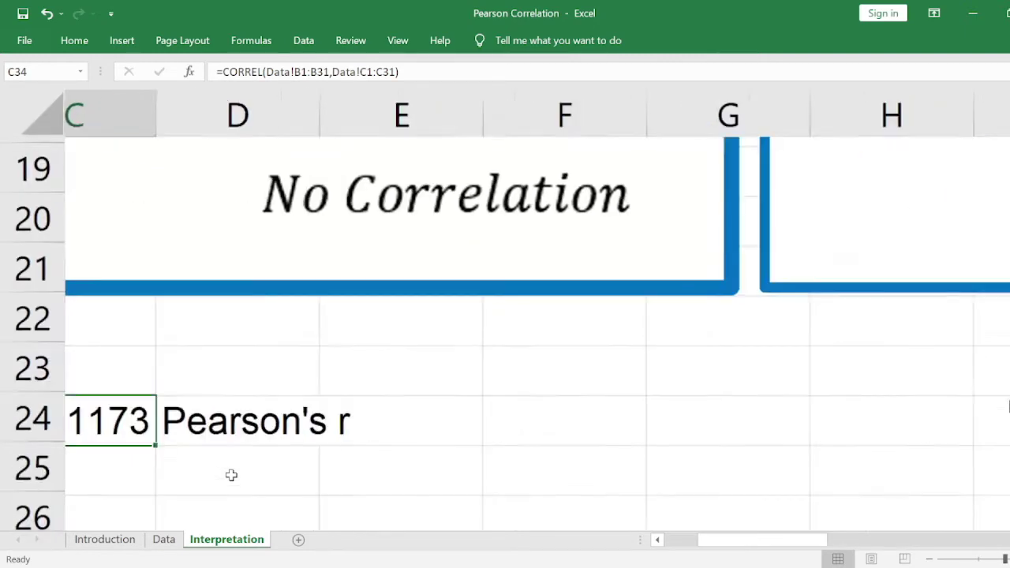
key(Left)
ctrl+scroll(231, 475, down, 1)
key(Right)
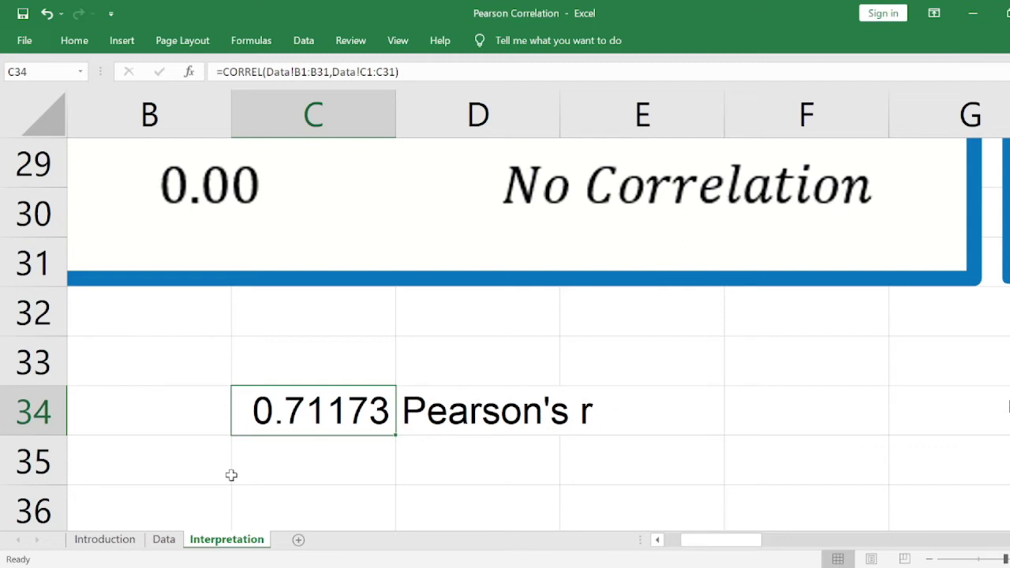
scroll(231, 475, down, 4)
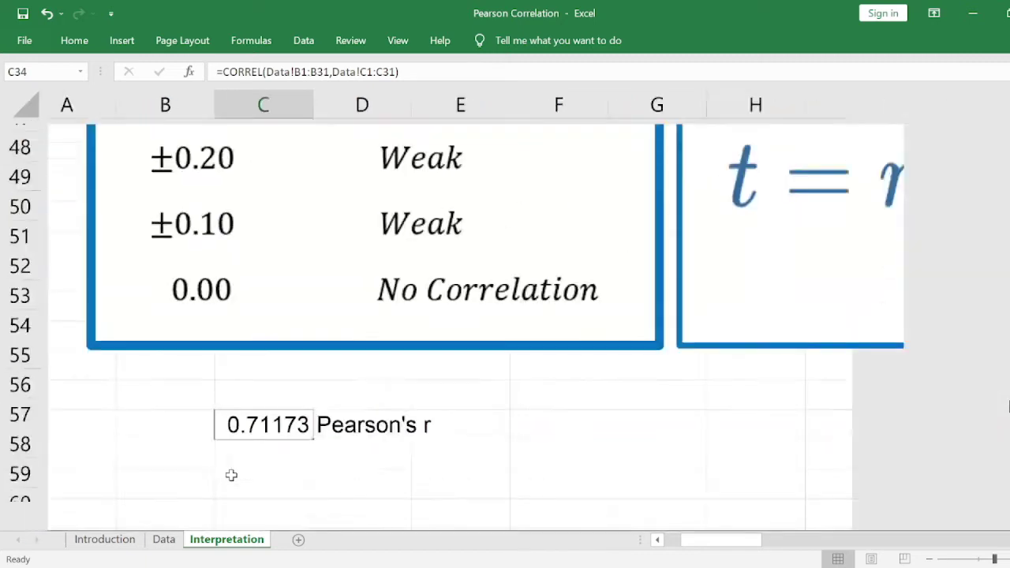
scroll(232, 476, down, 2)
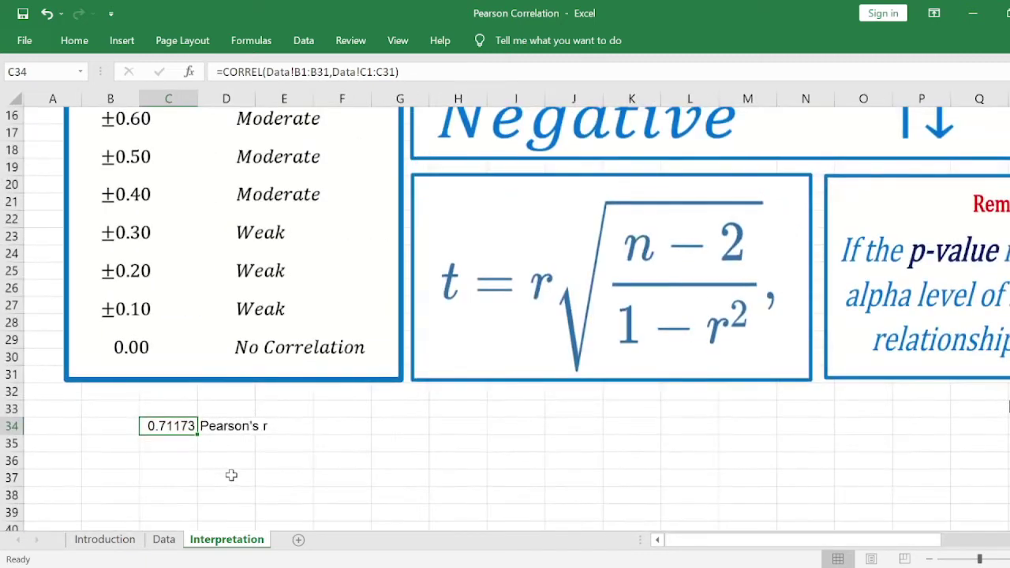
scroll(231, 475, down, 3)
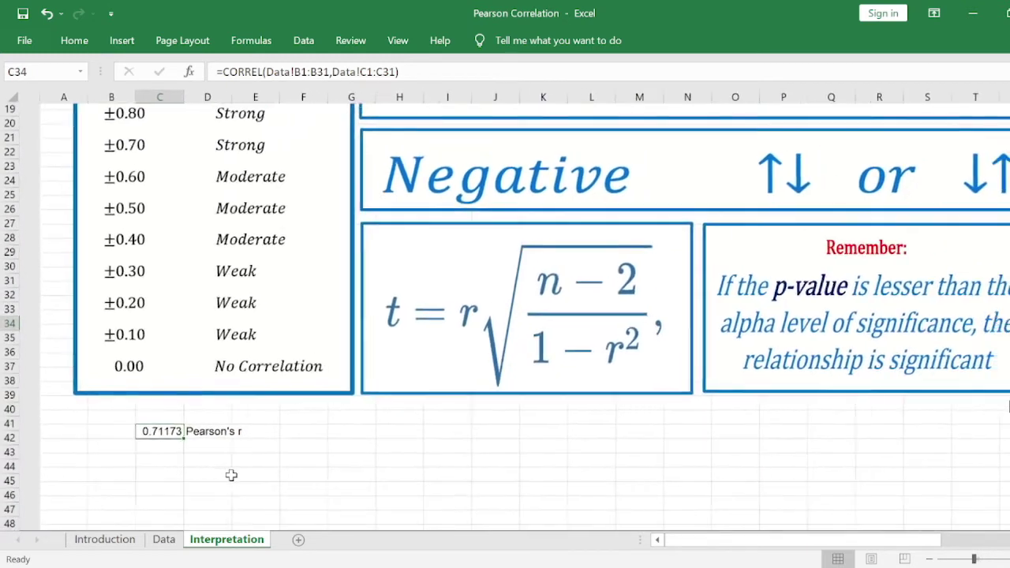
Examine the t formula and the p-value reminder on the Interpretation sheet alongside the Pearson's r result.
scroll(231, 475, down, 3)
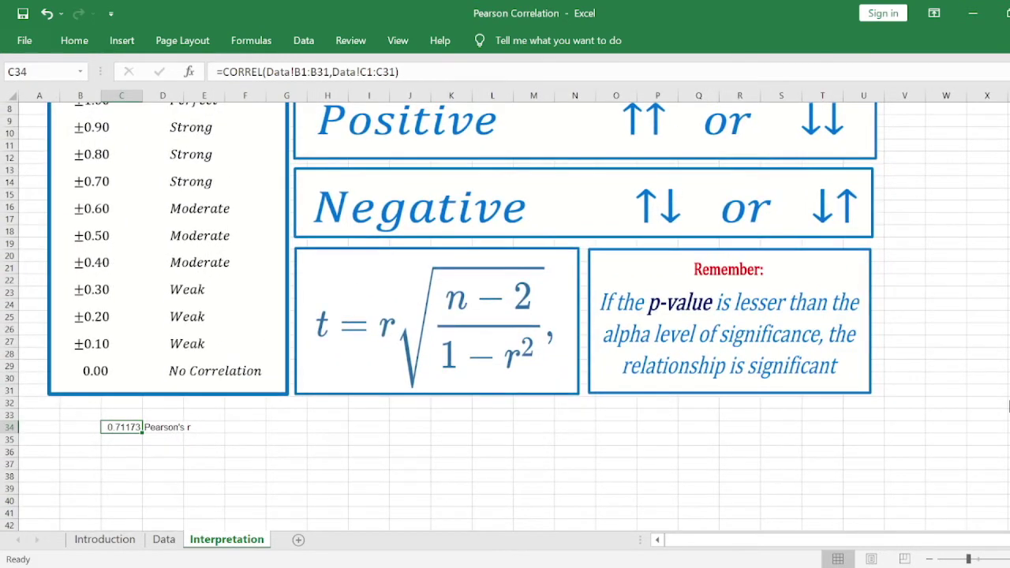
scroll(1009, 404, up, 2)
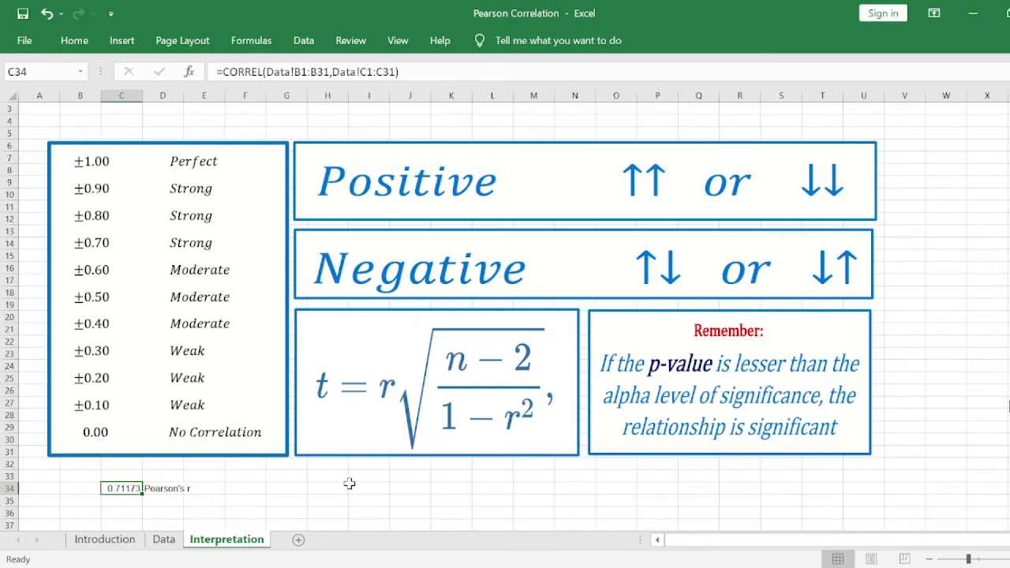
ctrl+scroll(349, 483, up, 5)
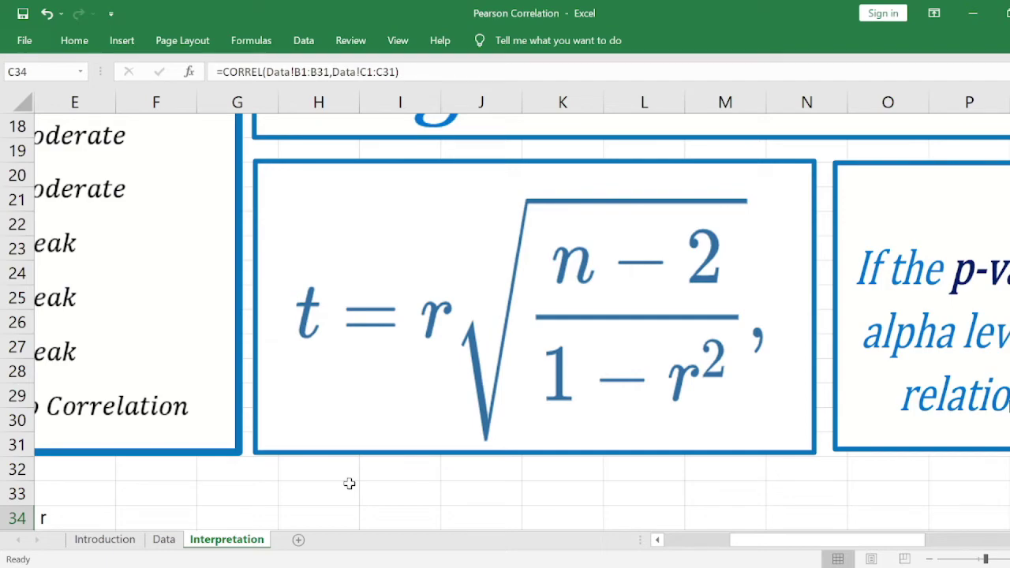
ctrl+scroll(349, 483, down, 5)
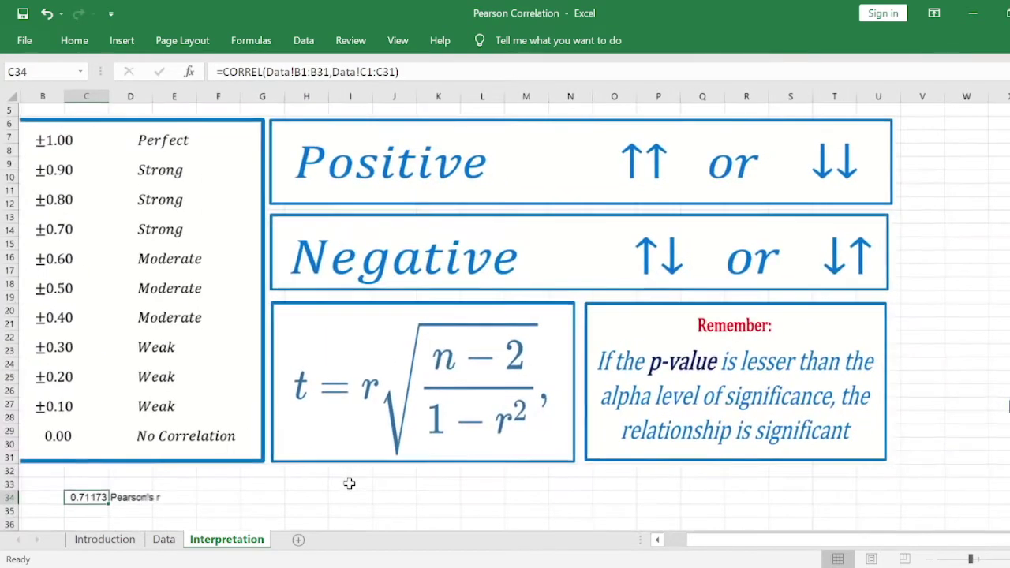
click(357, 374)
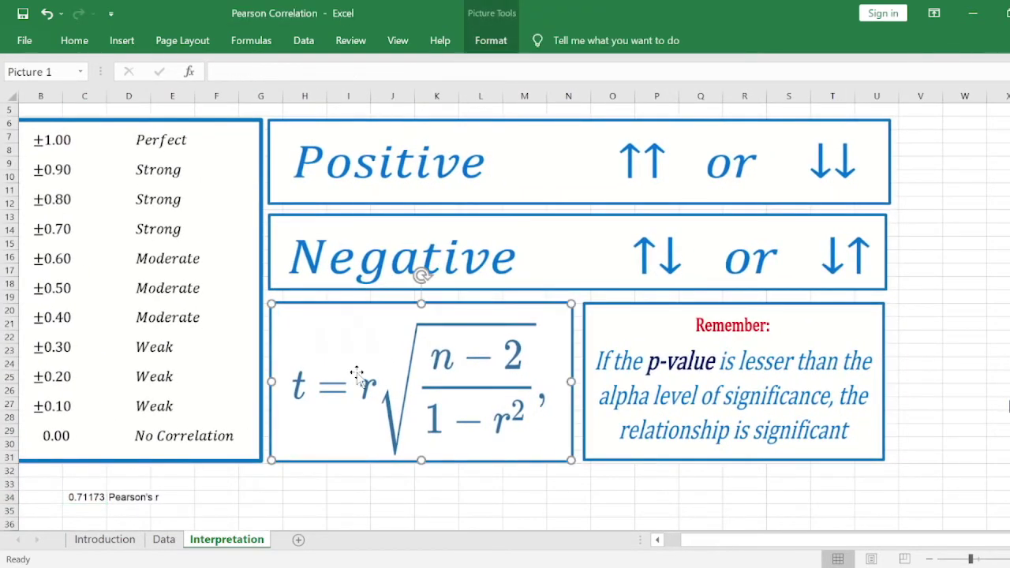
ctrl+scroll(357, 374, up, 3)
ctrl+scroll(357, 374, up, 1)
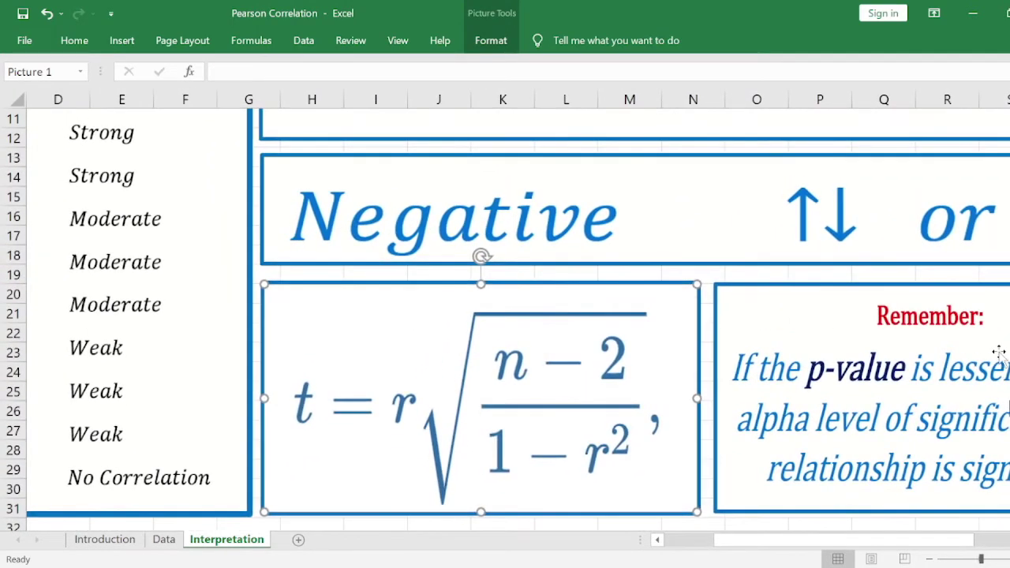
scroll(505, 315, down, 1)
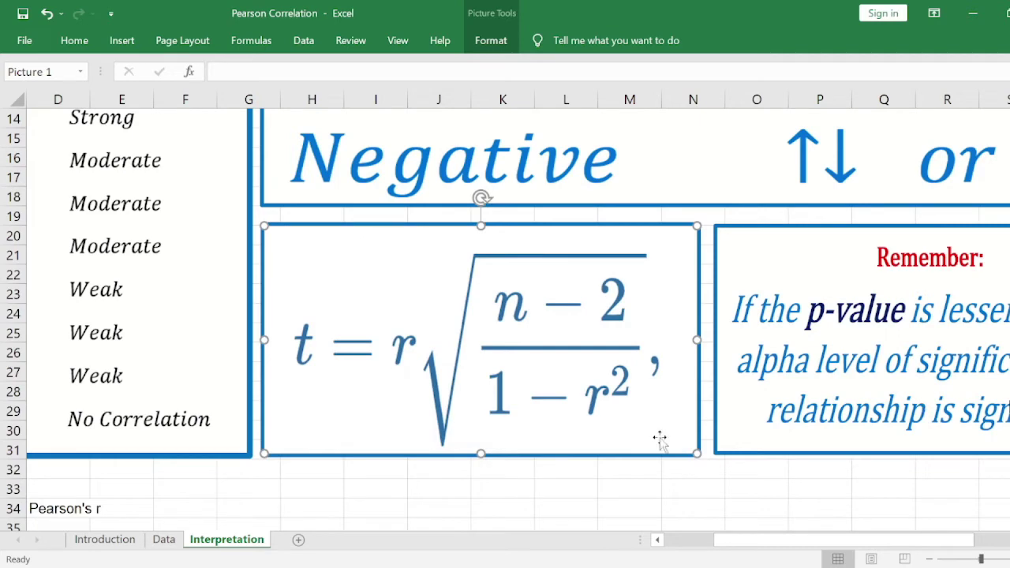
click(309, 486)
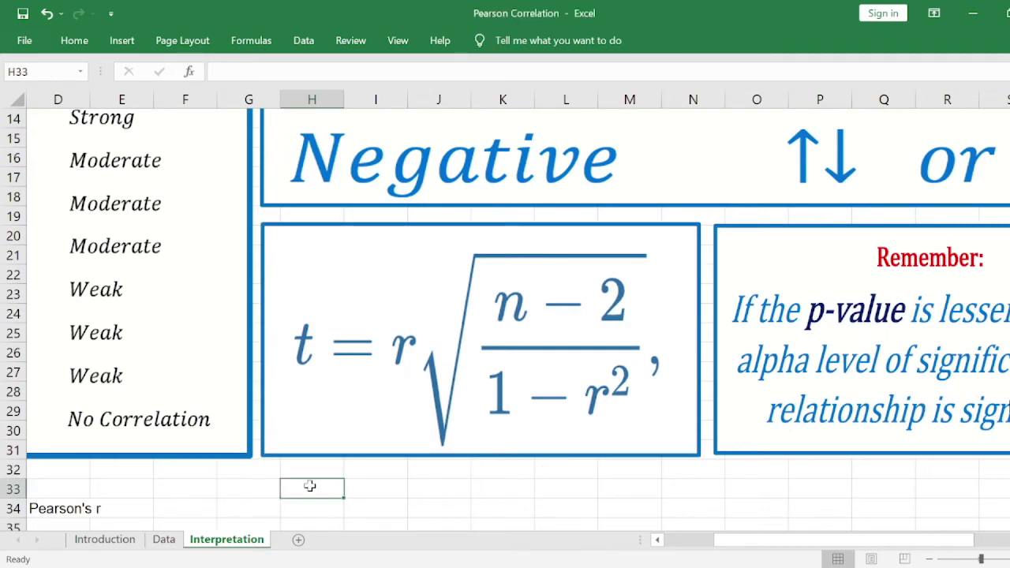
ctrl+scroll(309, 487, down, 3)
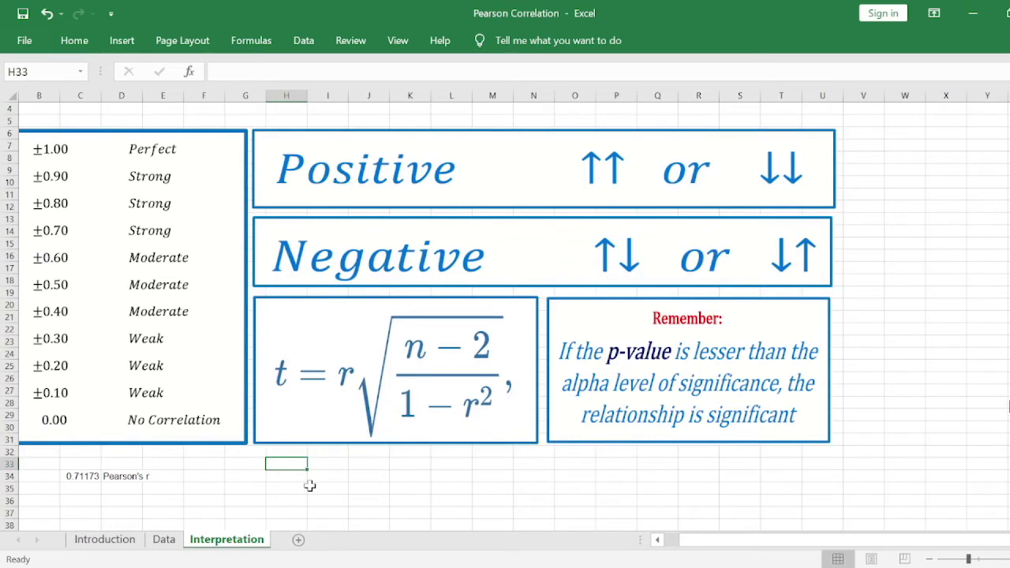
click(306, 479)
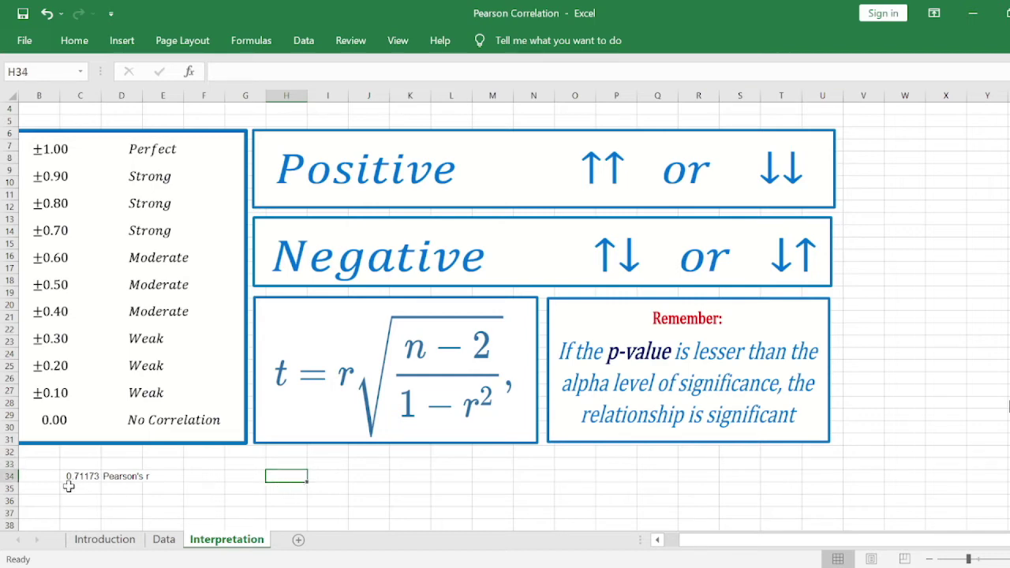
Move the Pearson's r result and its label from C34:D34 to H34:I34, below the t formula.
scroll(69, 487, up, 5)
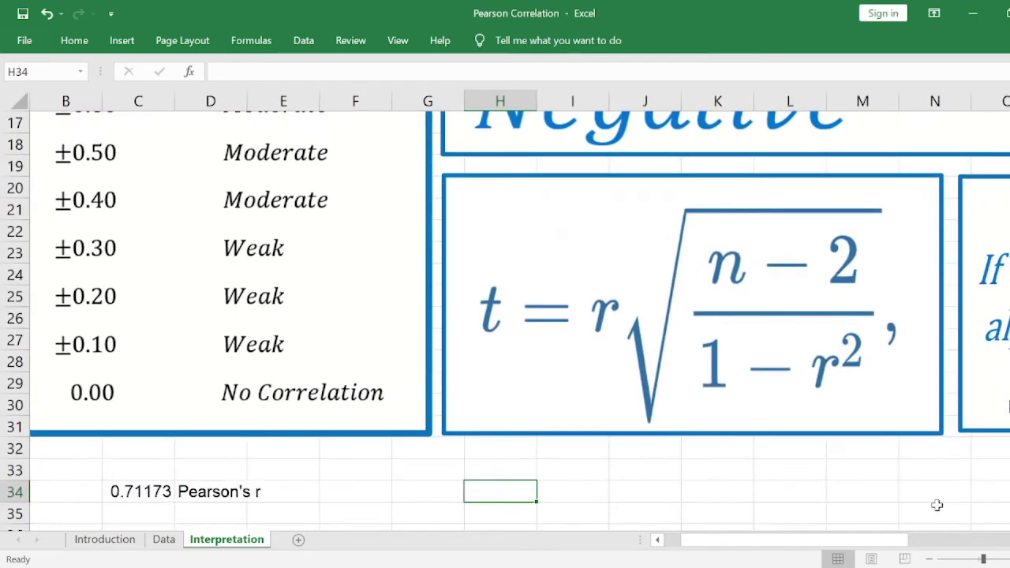
click(139, 489)
shift+click(201, 484)
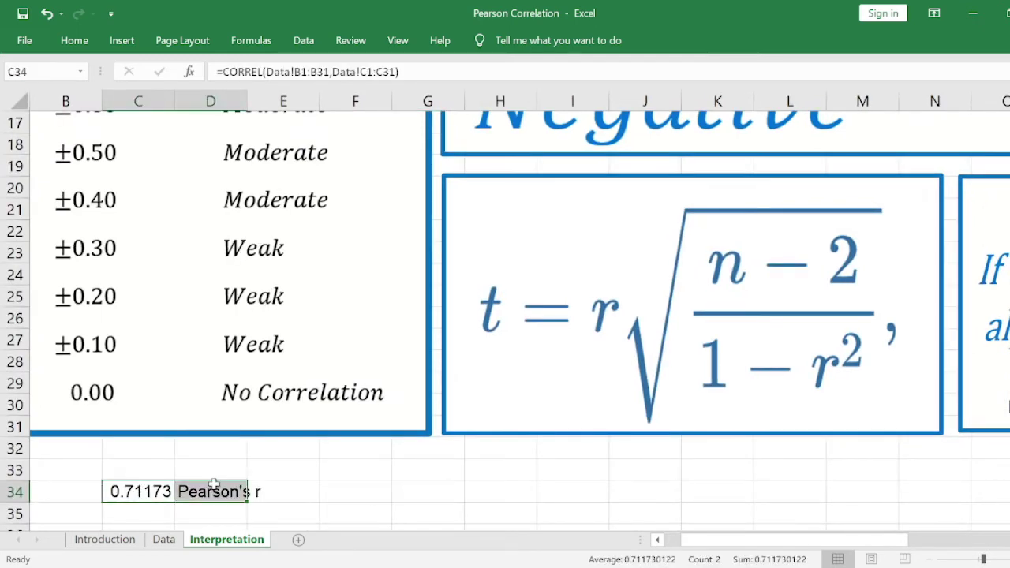
key(ctrl+c)
key(Right)
key(Right)
key(Right)
key(Right)
key(Right)
key(Return)
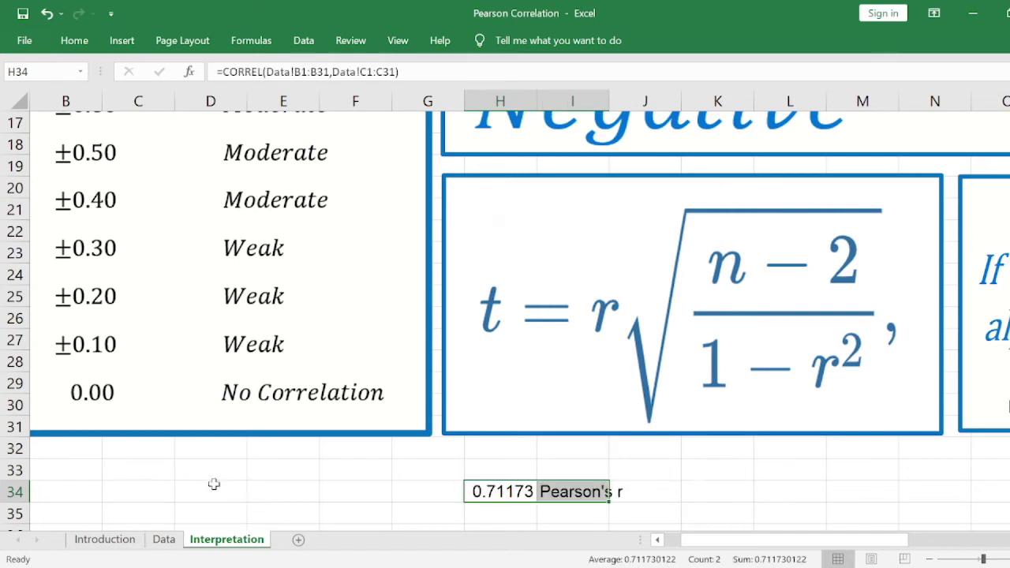
Delete the Pearson's r label in I34 and label the value with "r" in G34 instead.
key(Right)
key(BackSpace)
key(Left)
key(Left)
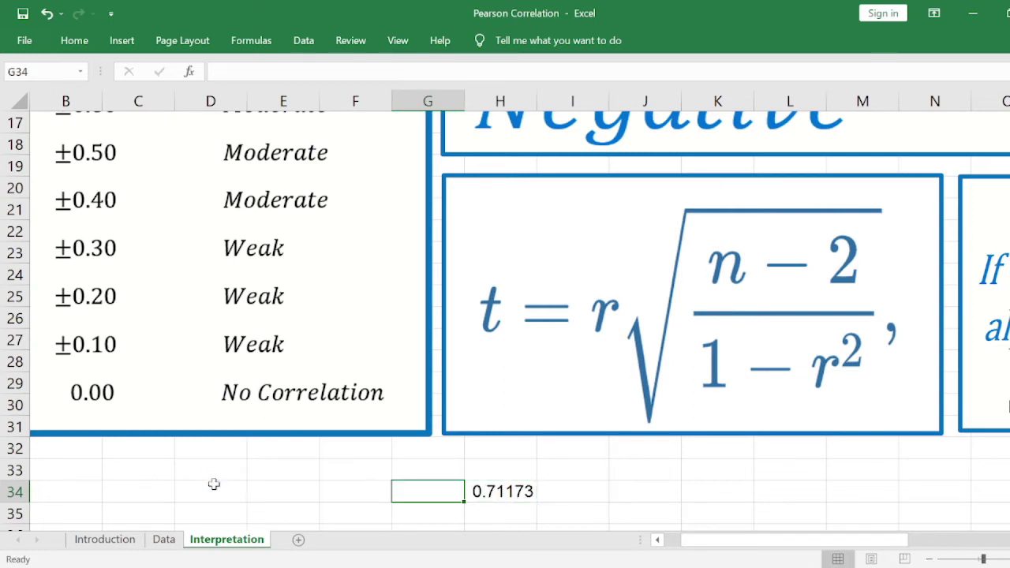
text(r)
key(Return)
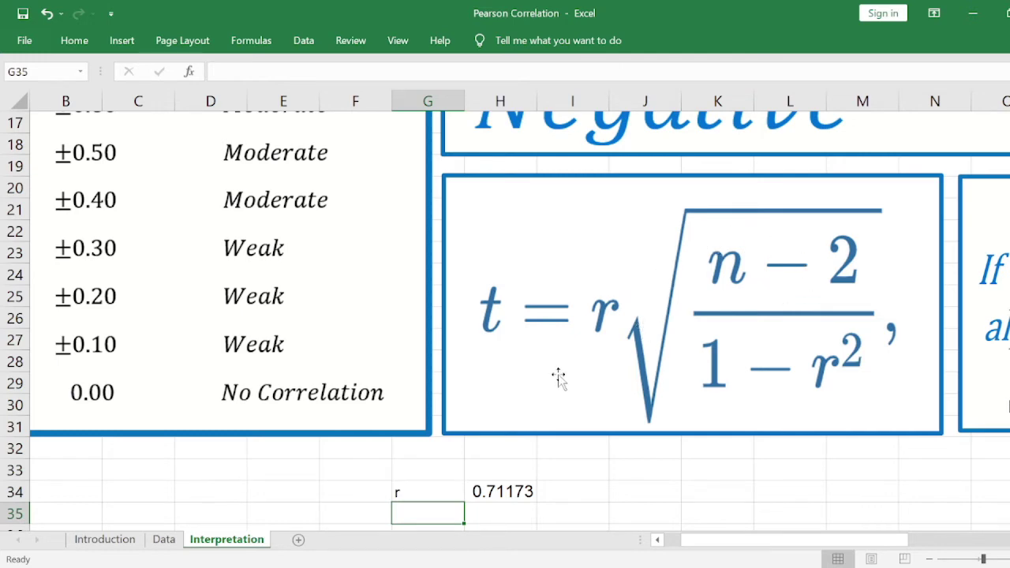
Check the last respondent number on the Data sheet, and enter the label n-2 in G35 and =30-2 in H35 of the Interpretation sheet.
click(163, 539)
click(137, 354)
key(ctrl+Left)
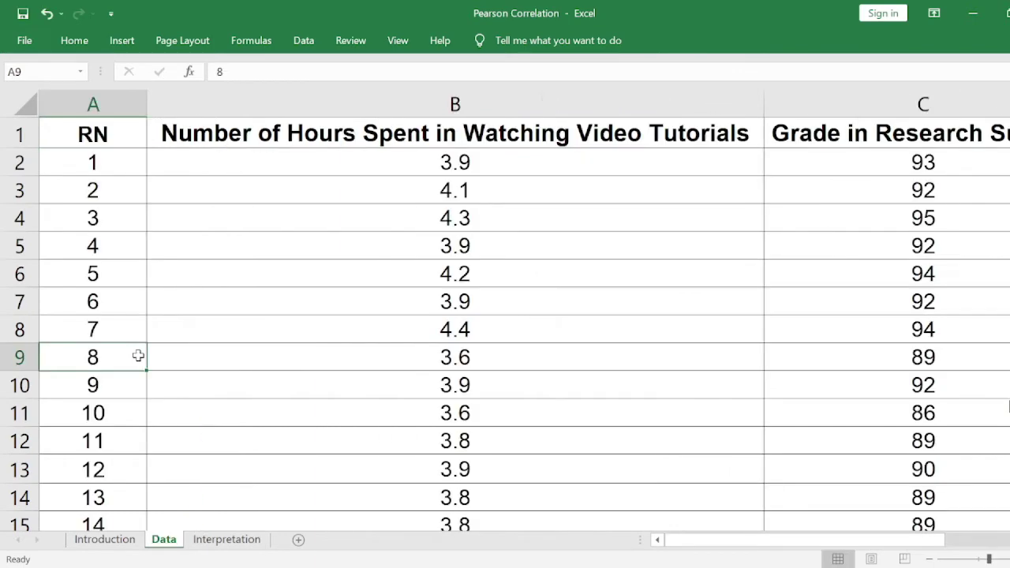
key(ctrl+Down)
scroll(137, 354, down, 5)
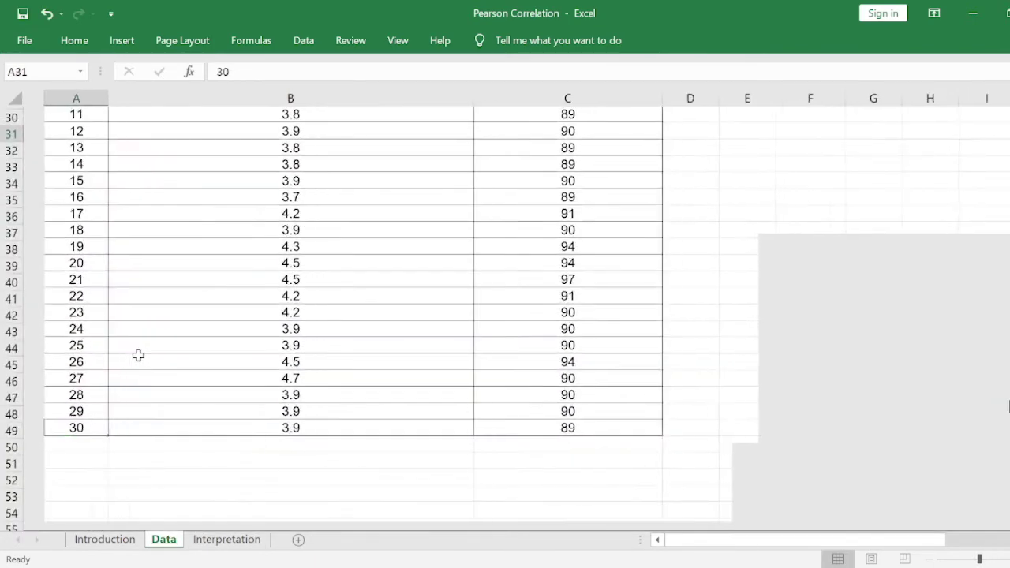
click(232, 541)
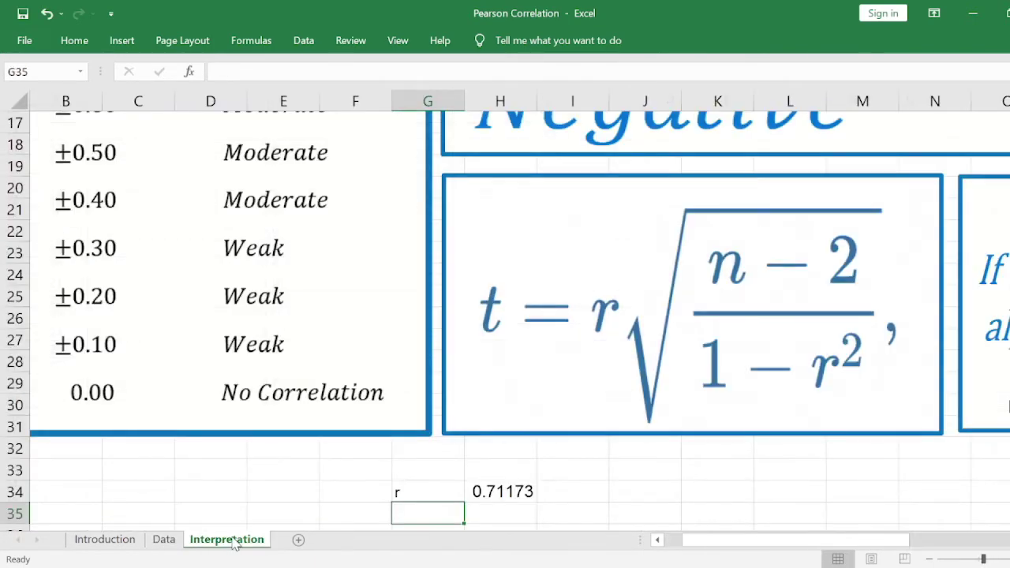
text(n)
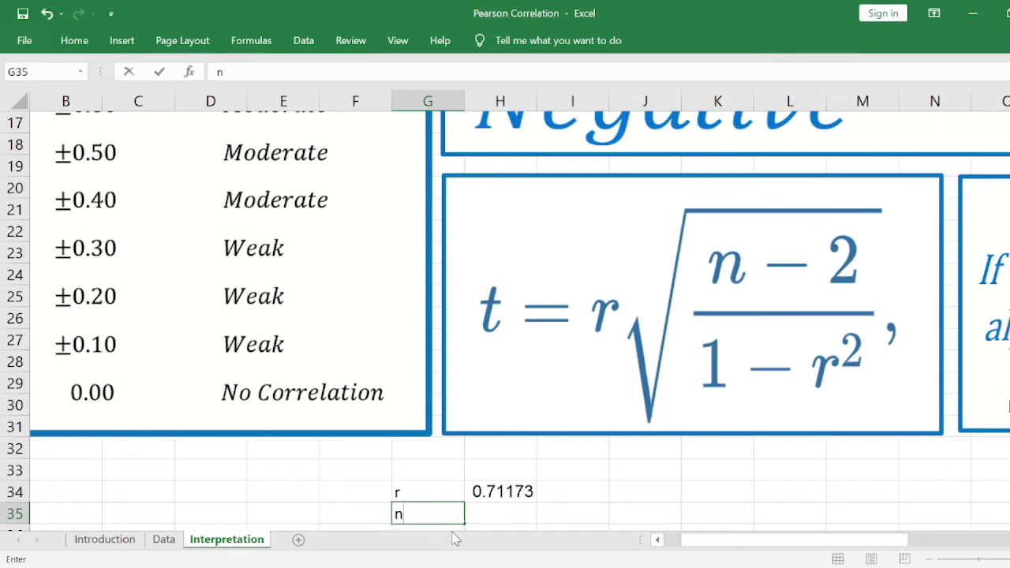
text(-2)
key(Tab)
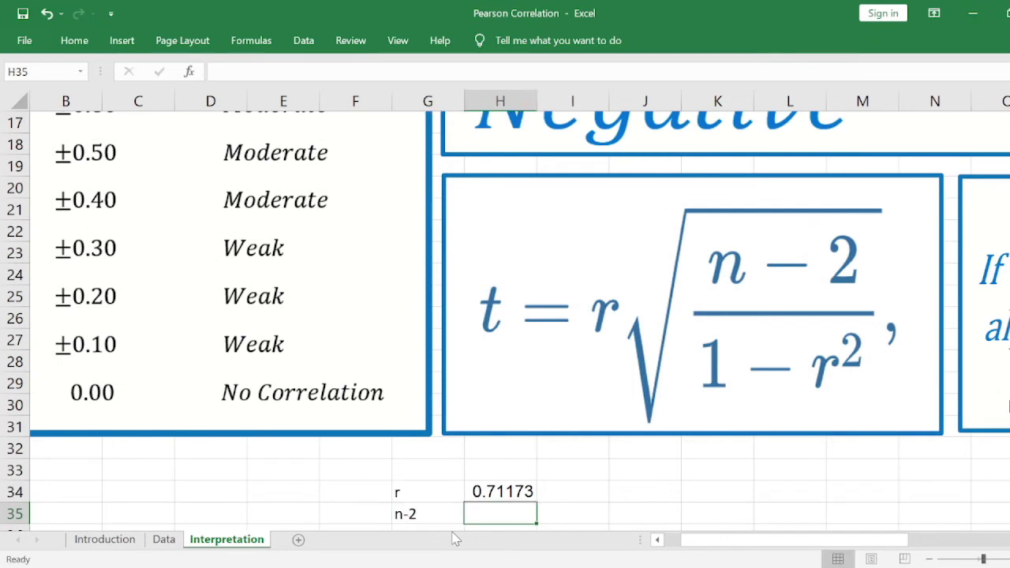
text(=30-2)
key(Return)
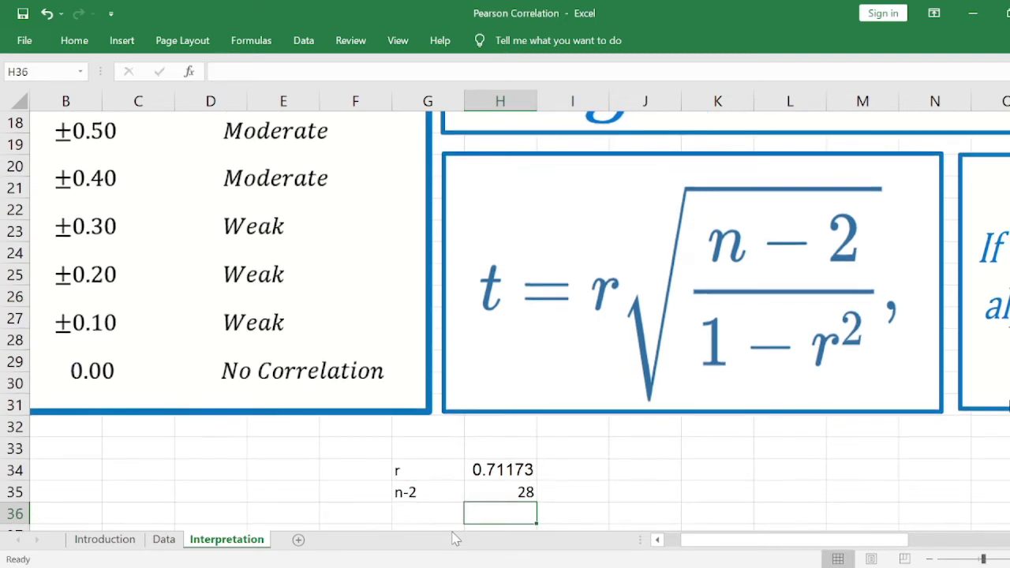
Enter the label r^2 in G36 and calculate the squared correlation in H36 with =H34*H34.
key(Left)
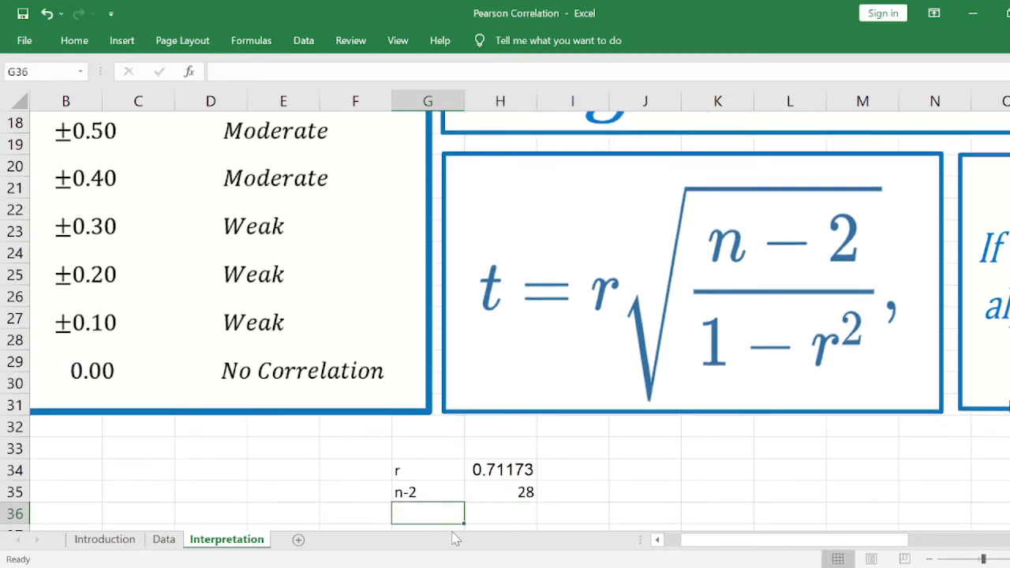
text(r^2)
key(Tab)
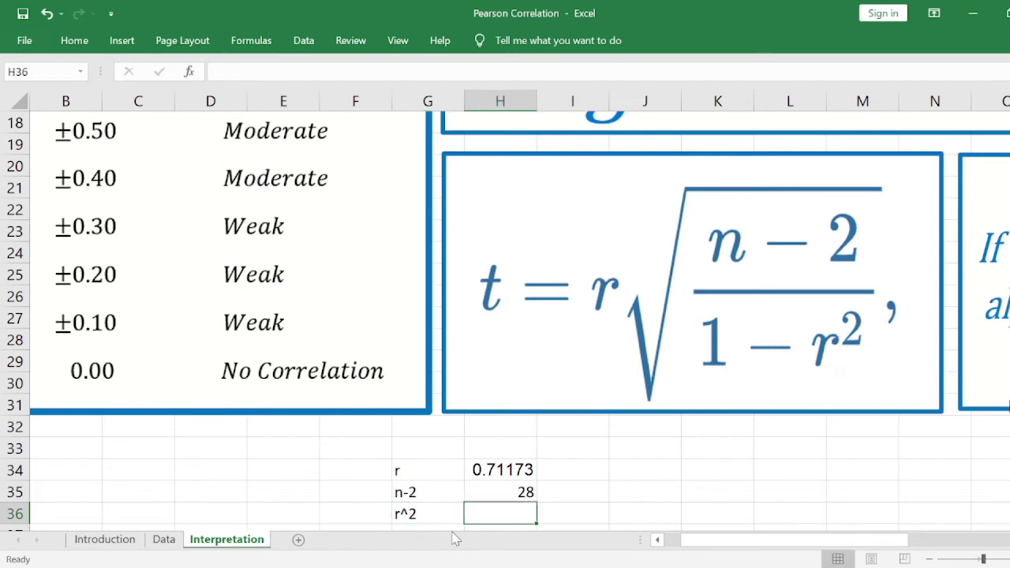
scroll(455, 539, down, 1)
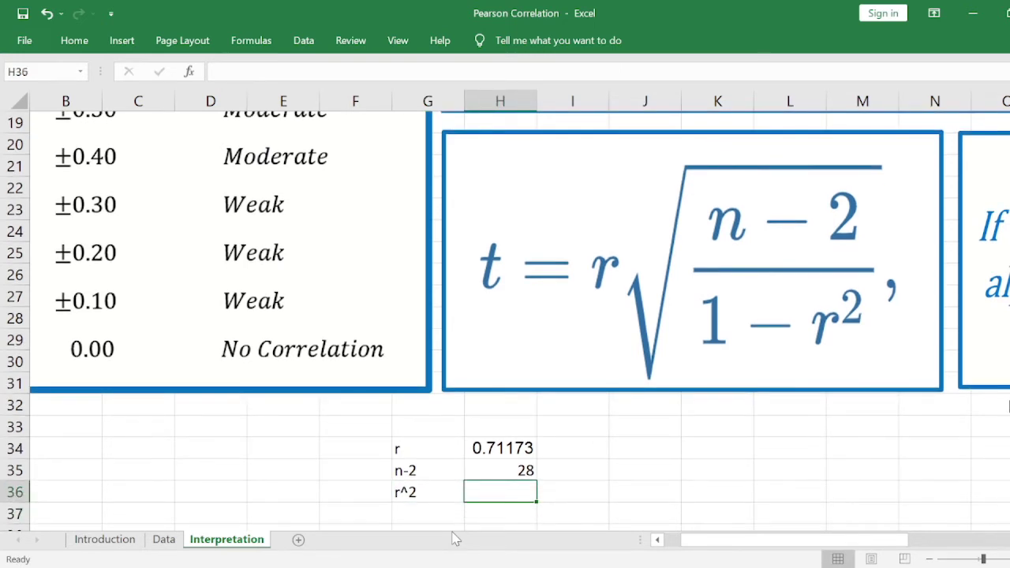
key(Right)
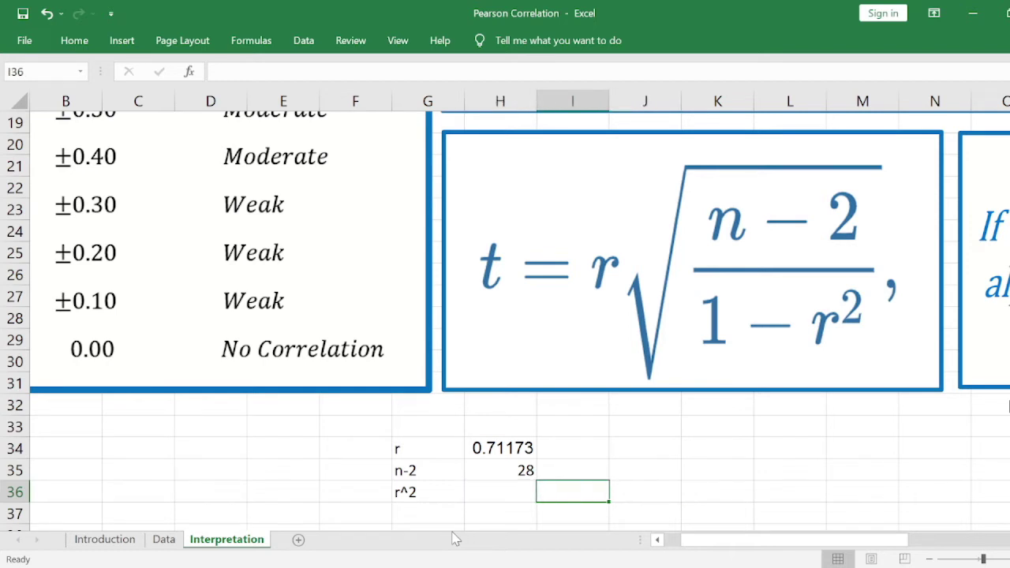
ctrl+scroll(455, 538, up, 4)
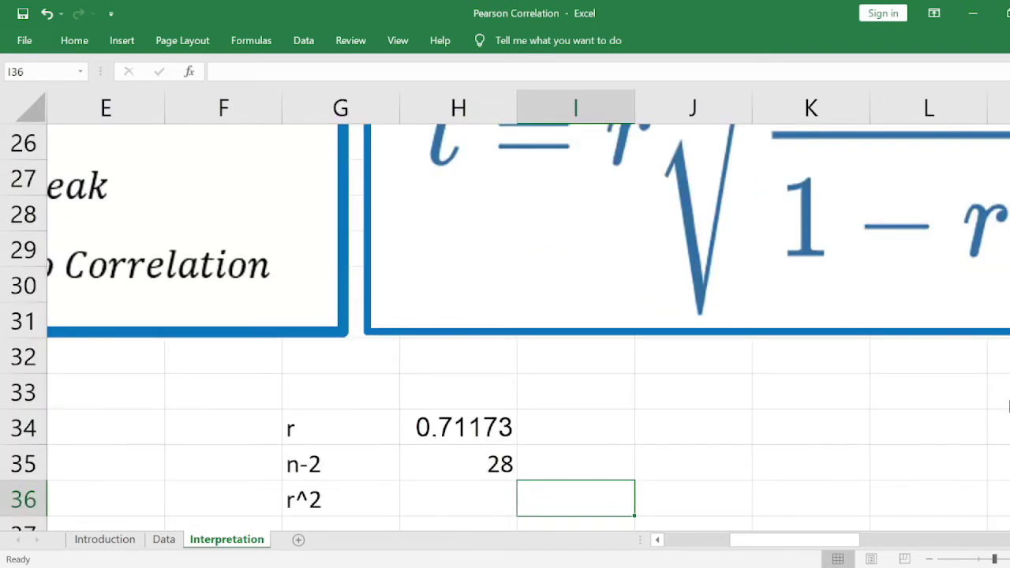
ctrl+scroll(770, 403, down, 3)
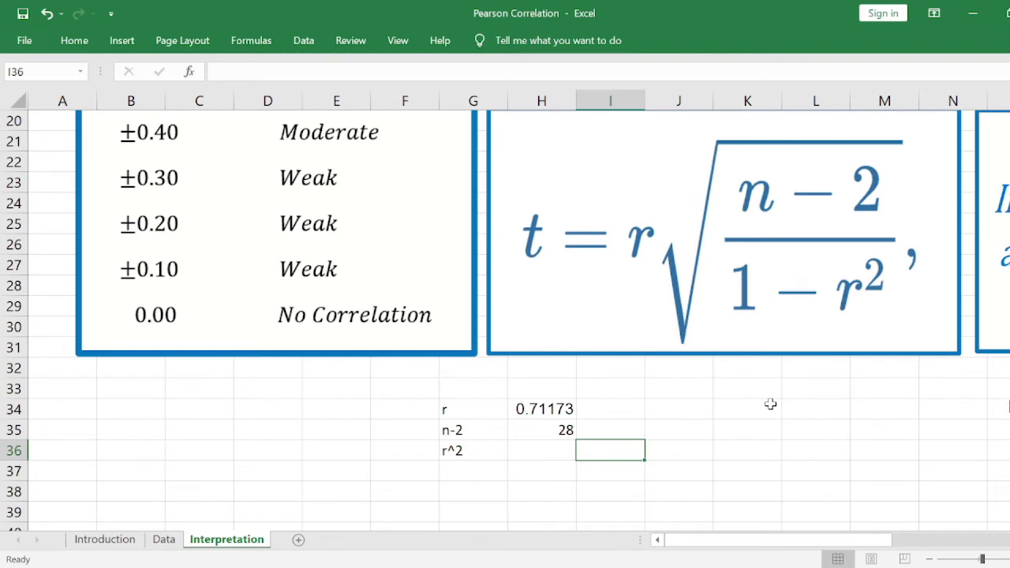
key(Left)
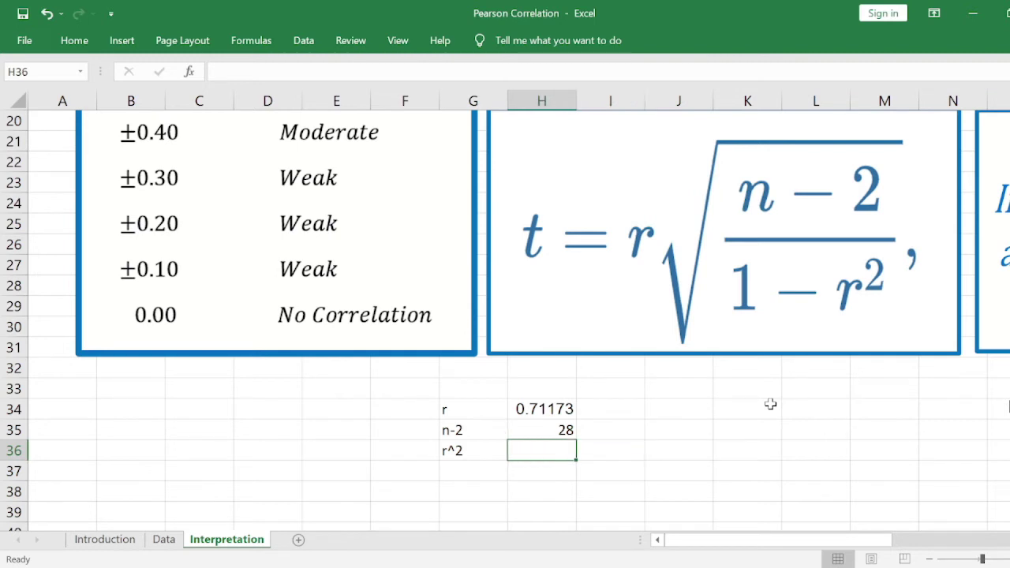
text(=)
key(Up)
key(Up)
text(*)
key(Up)
key(Up)
key(Return)
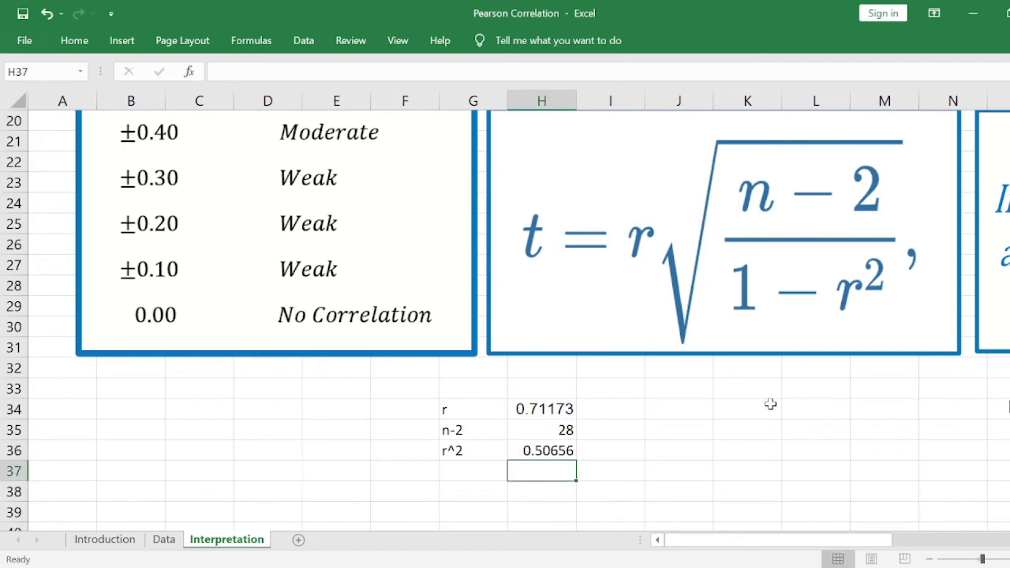
Inspect the r^2 result in H36 and compare the r, n-2 and r^2 entries with the terms of the t formula.
key(Up)
key(Right)
key(Left)
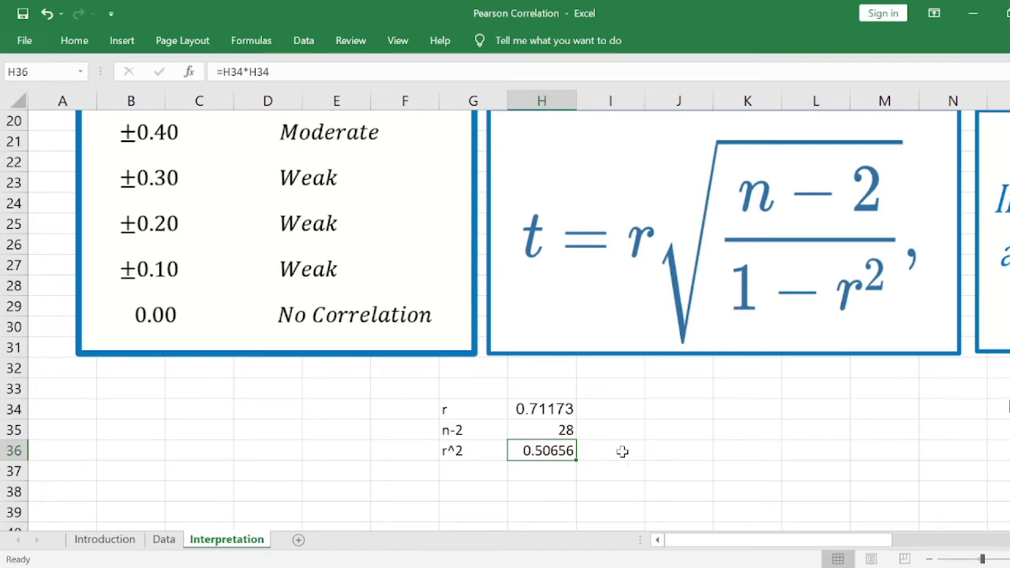
scroll(559, 450, up, 5)
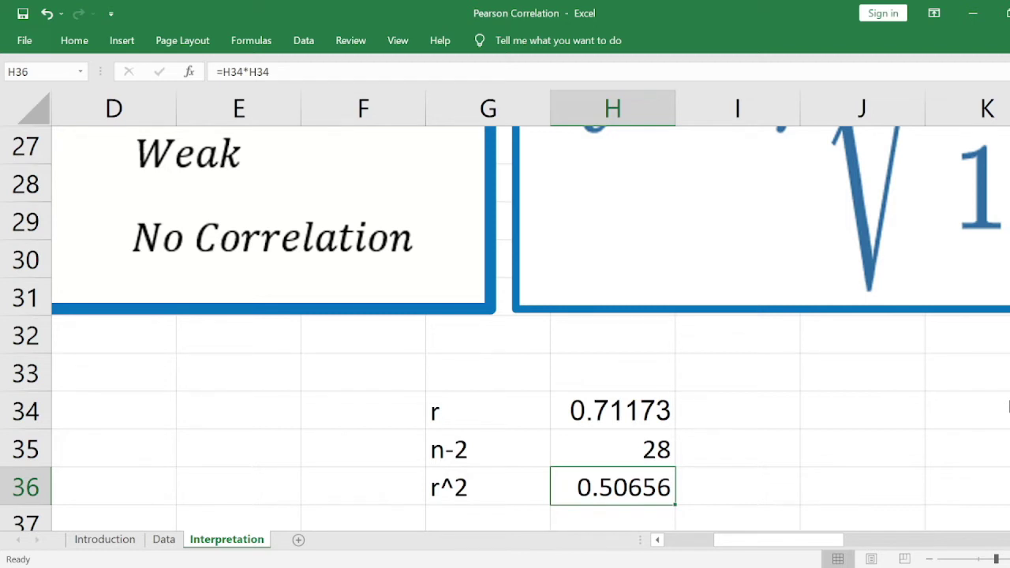
scroll(556, 488, down, 2)
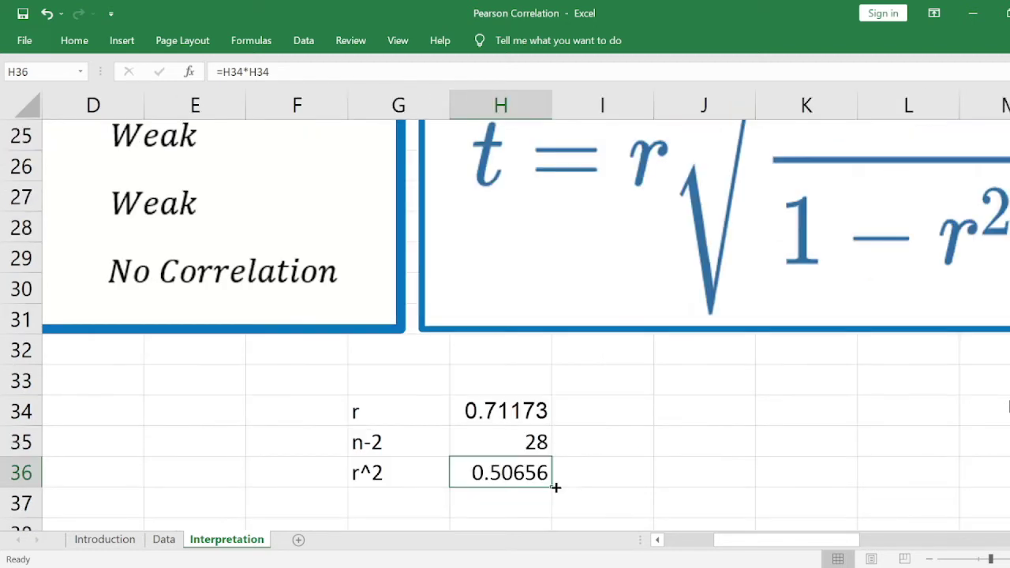
scroll(556, 488, down, 3)
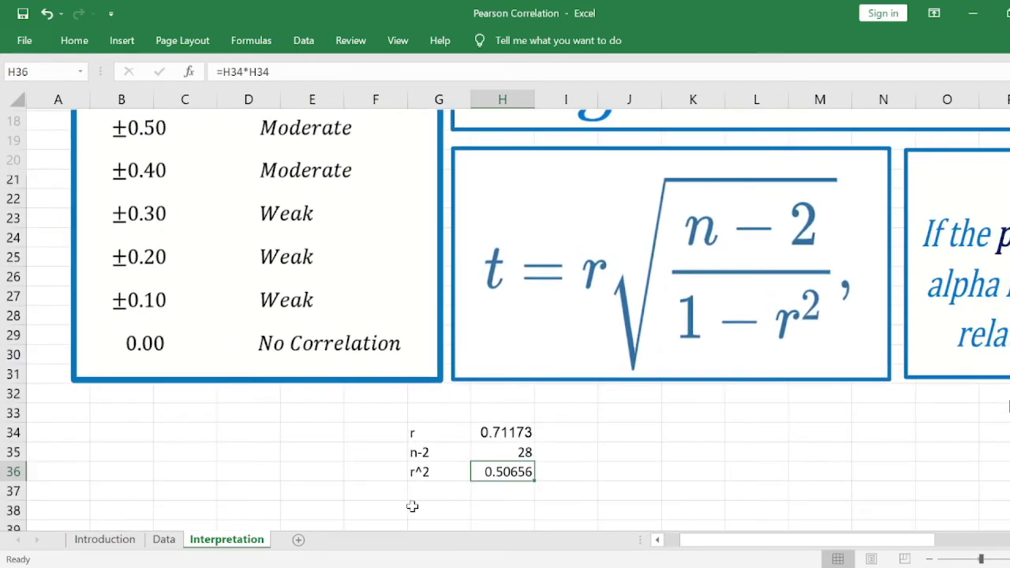
scroll(499, 490, down, 1)
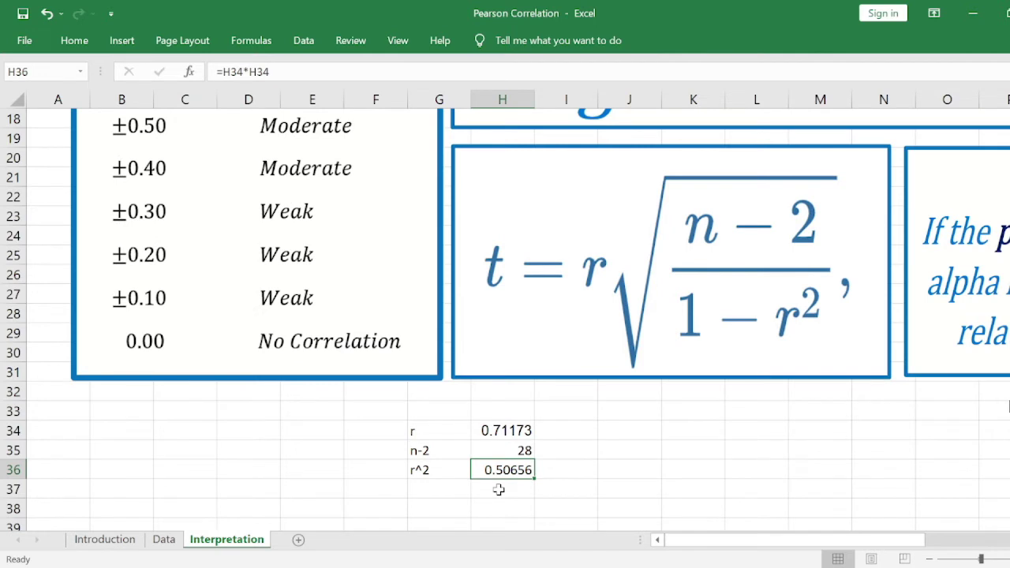
click(498, 490)
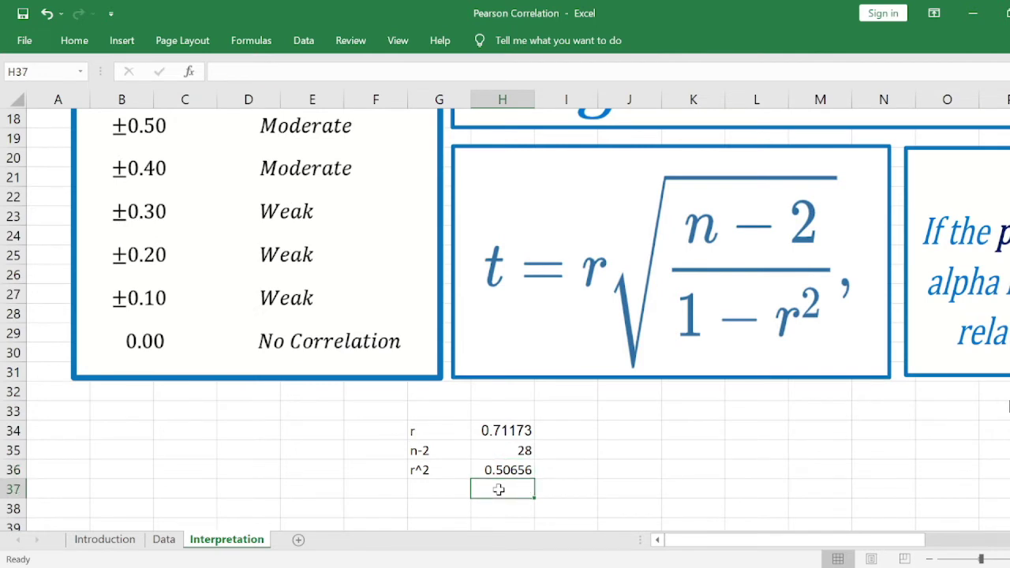
Enter the label 1-r^2 in G37 and calculate it in H37 with =1-H36.
key(Left)
text(1)
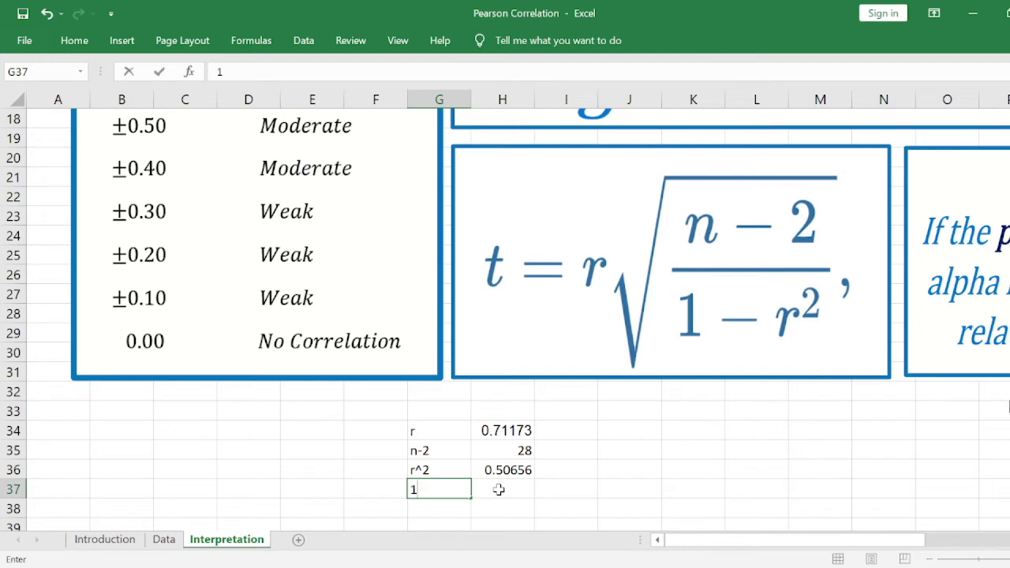
text(-r^2)
key(Right)
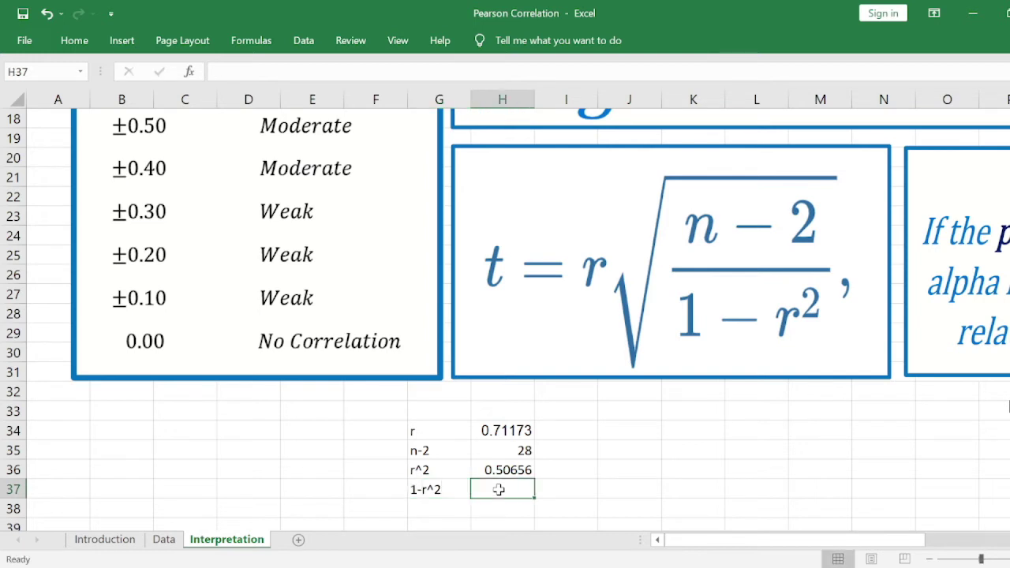
text(=1)
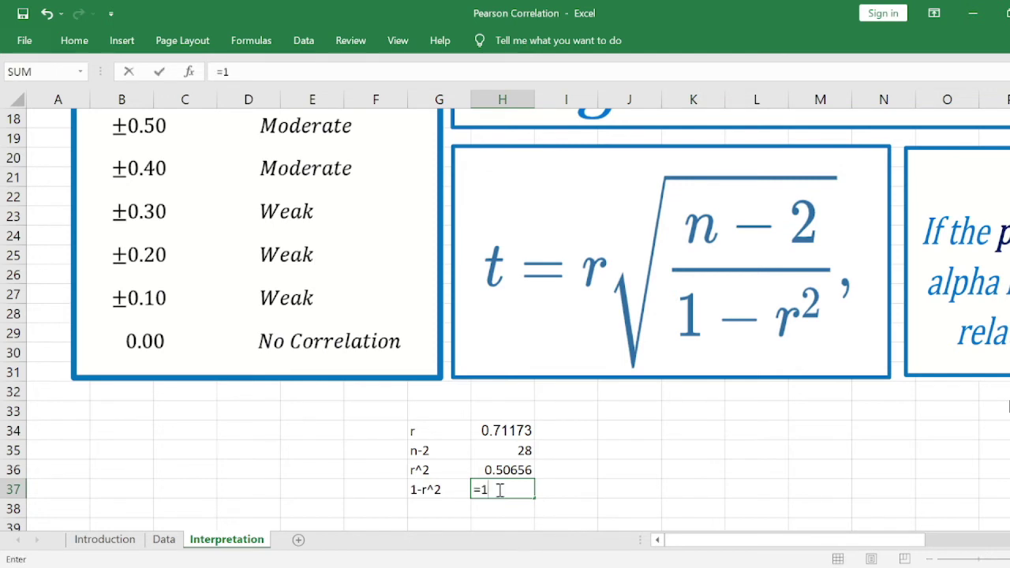
key(Up)
click(499, 489)
text(=1-)
key(Up)
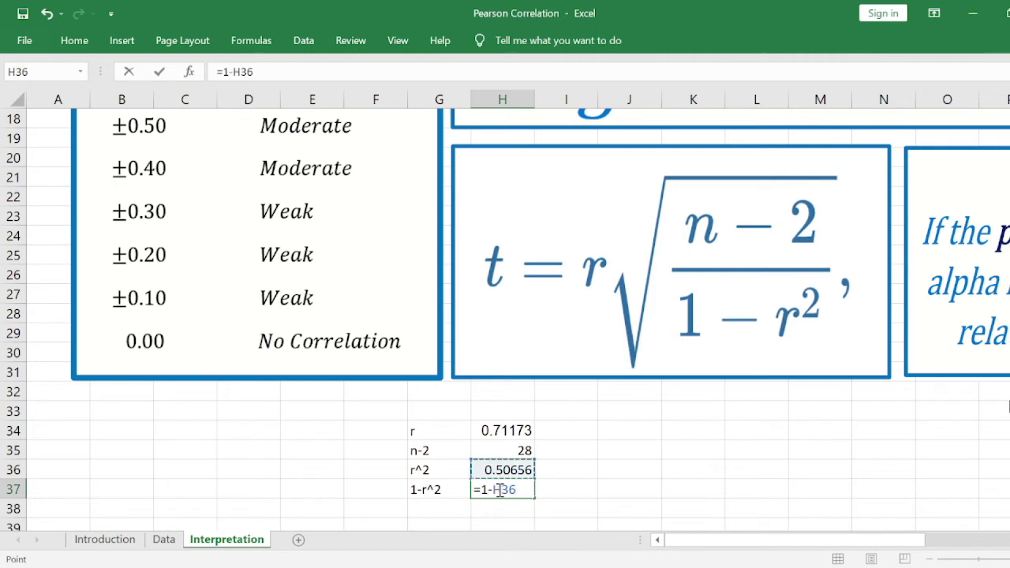
key(Return)
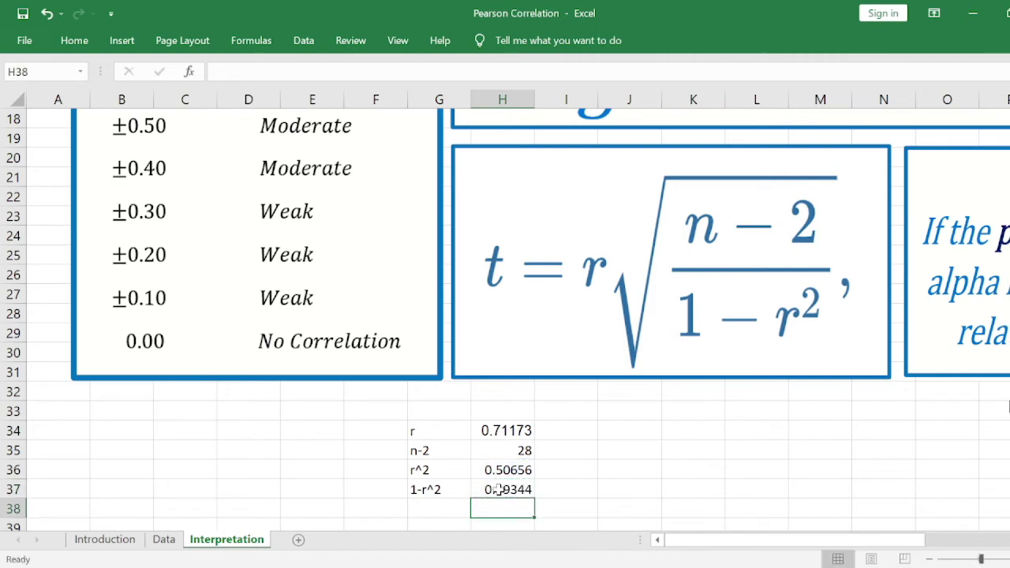
Enter the label (n-2)/(1-r^2) in G38.
key(Left)
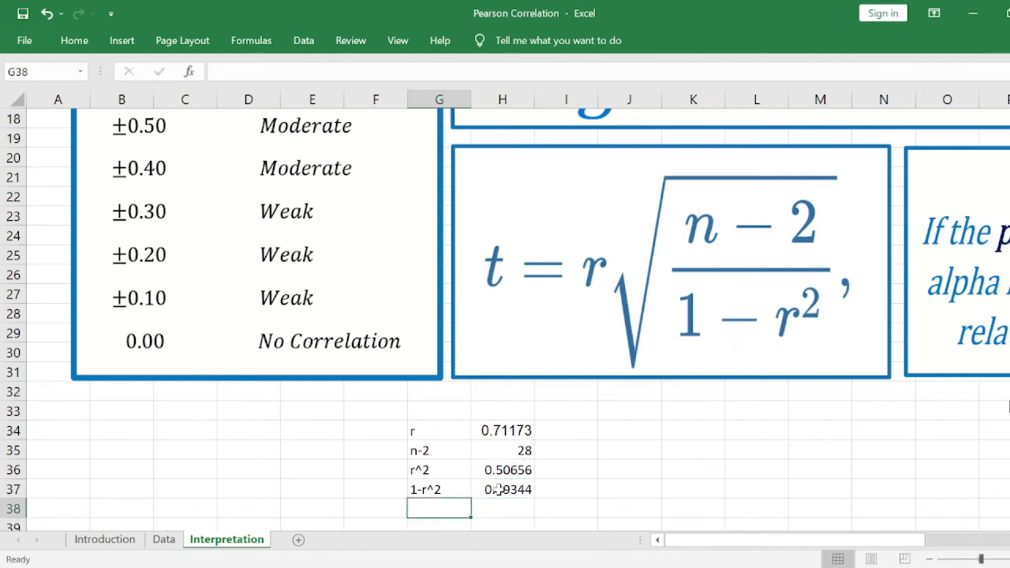
key(Right)
key(Left)
key(Right)
key(Left)
text((n-2)
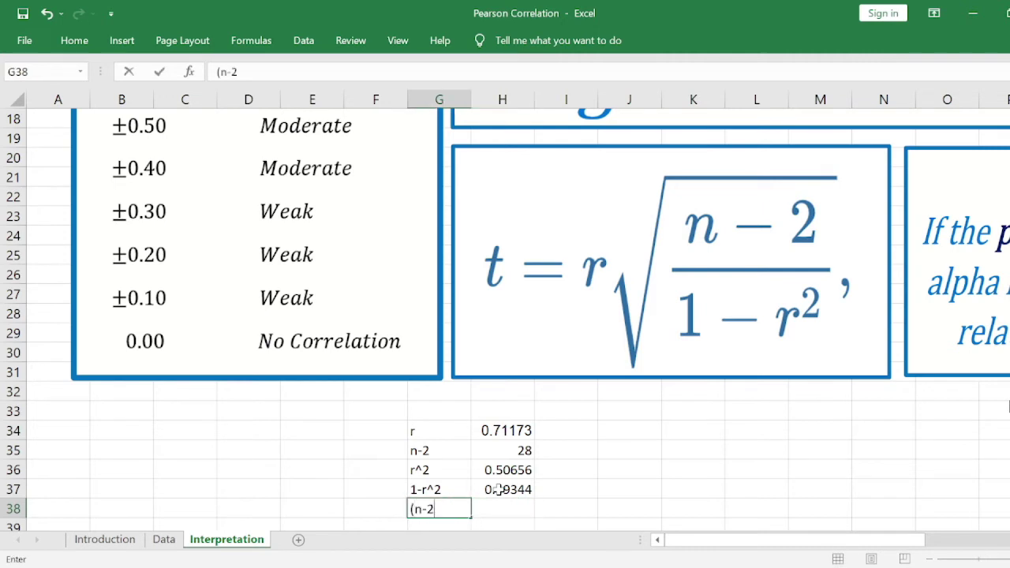
text()/(1-r^2))
key(Tab)
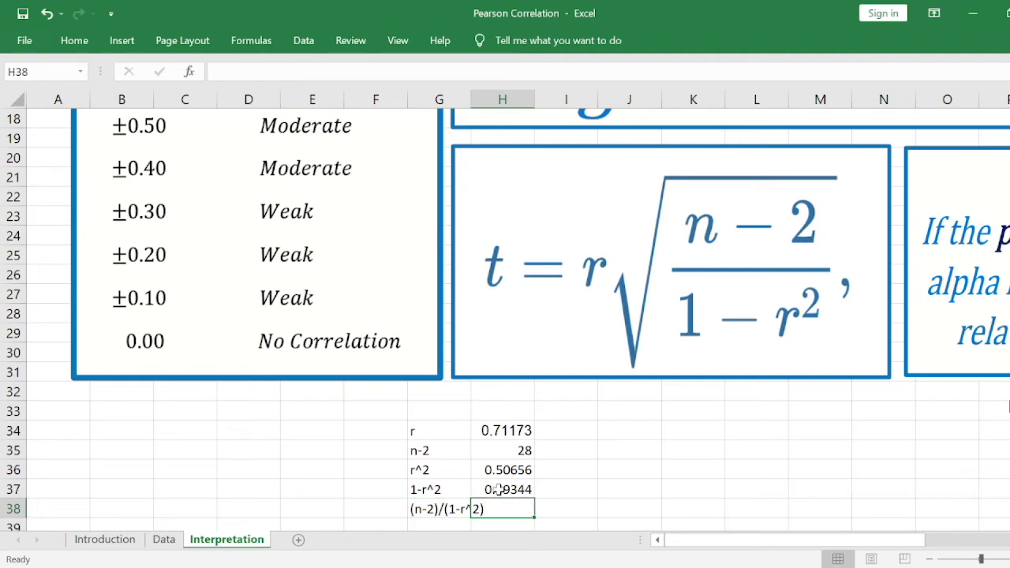
Calculate the quotient in H38 with =H35/H37 and widen column G to fit its label.
text(=)
key(Up)
key(Up)
key(Up)
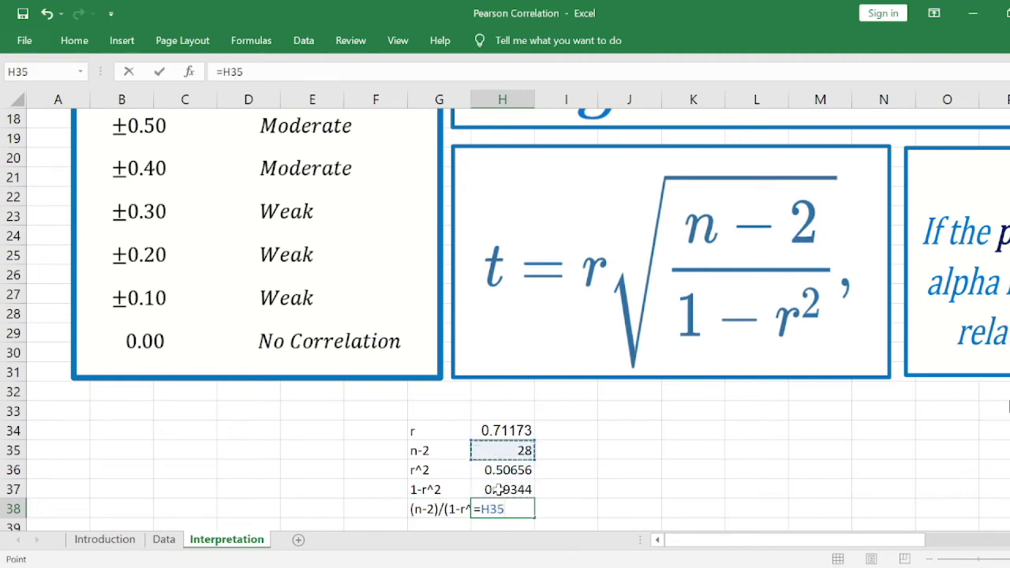
text(/)
key(Up)
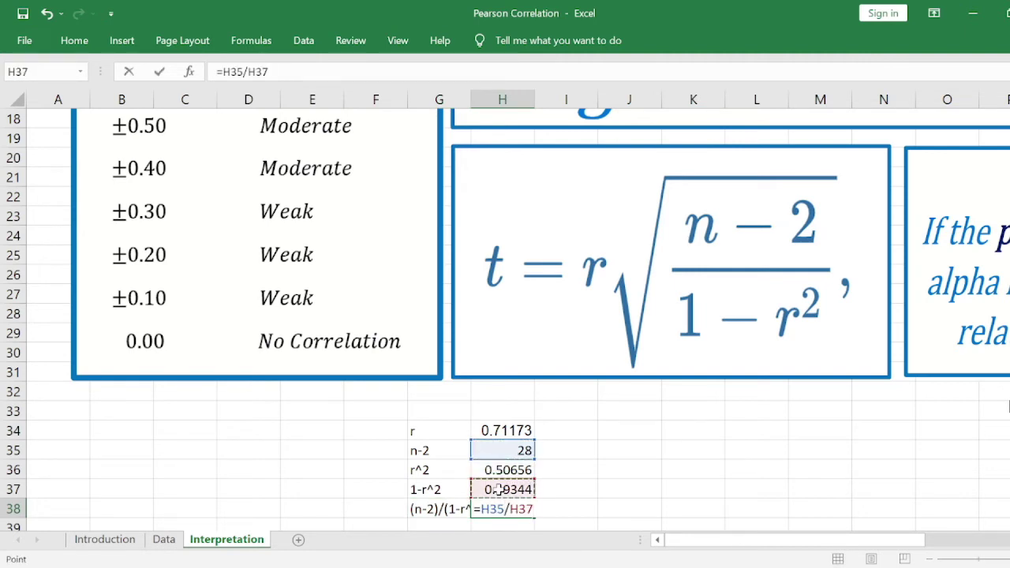
key(Return)
key(Up)
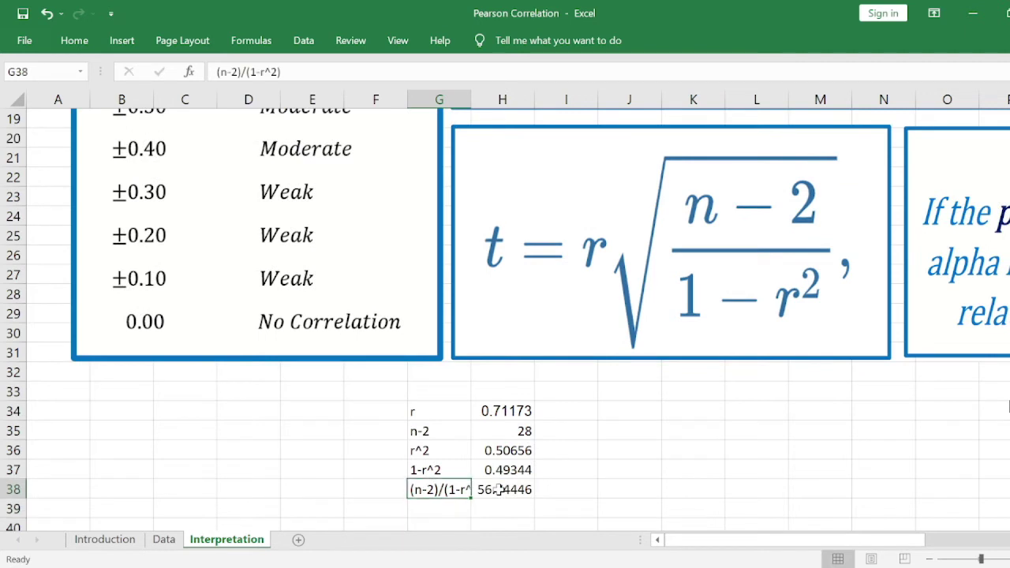
double_click(471, 99)
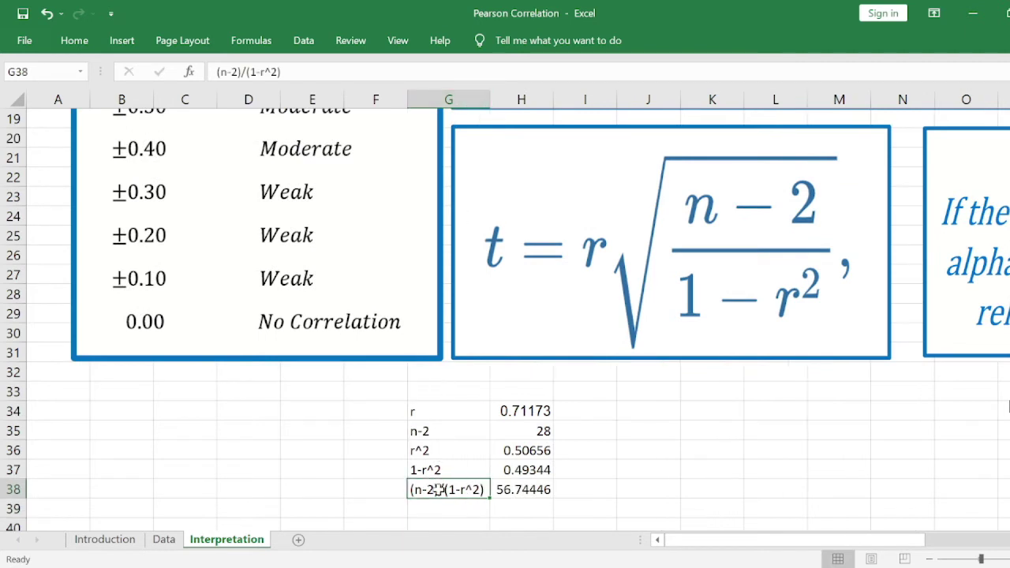
Copy the G38 label into G39 and edit the copy to read sqrt((n-2)/(1-r^2)).
click(458, 511)
key(Up)
key(ctrl+c)
click(457, 512)
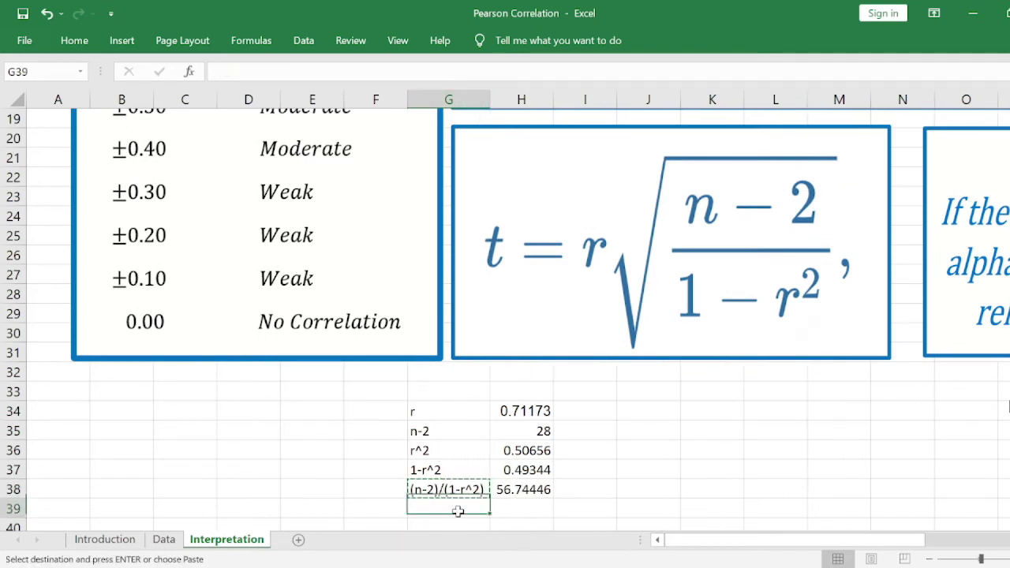
key(ctrl+v)
click(218, 71)
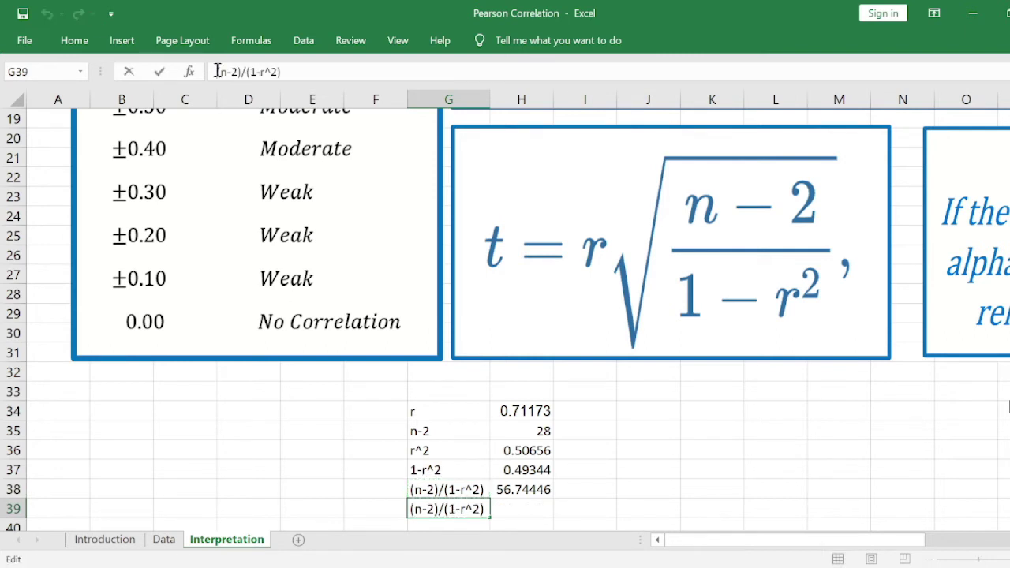
text(sqrt)
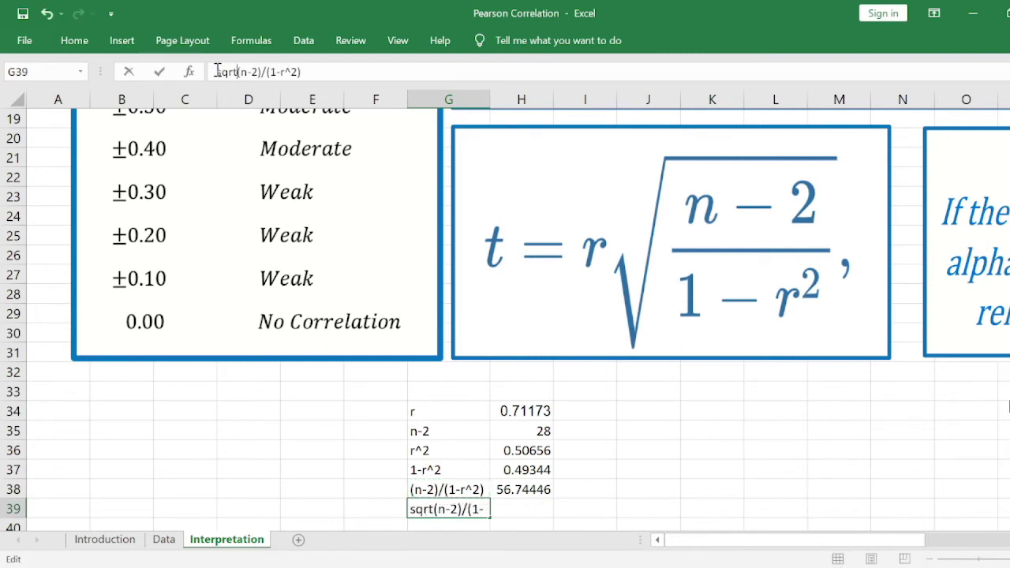
text(()
key(End)
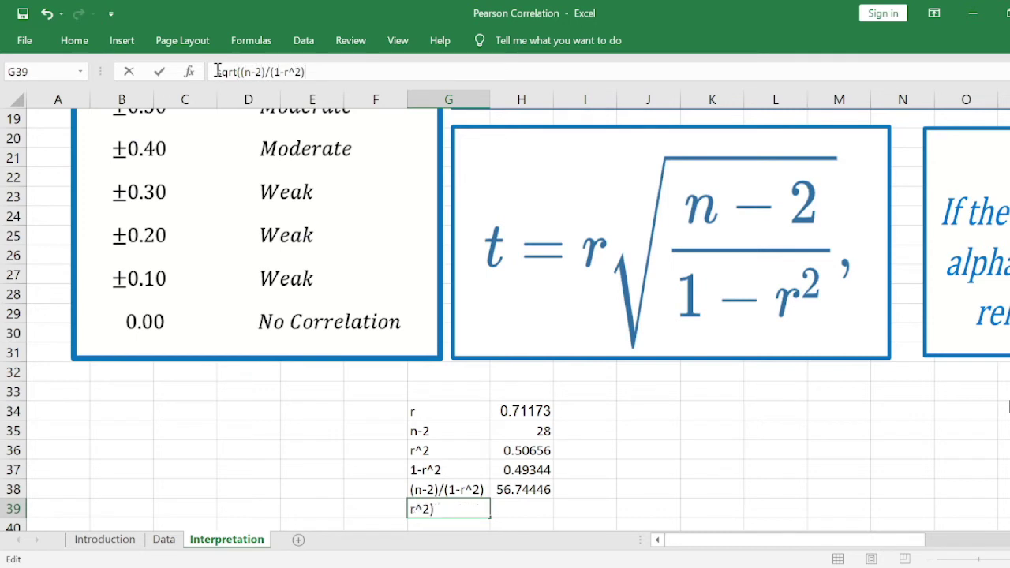
text())
key(Return)
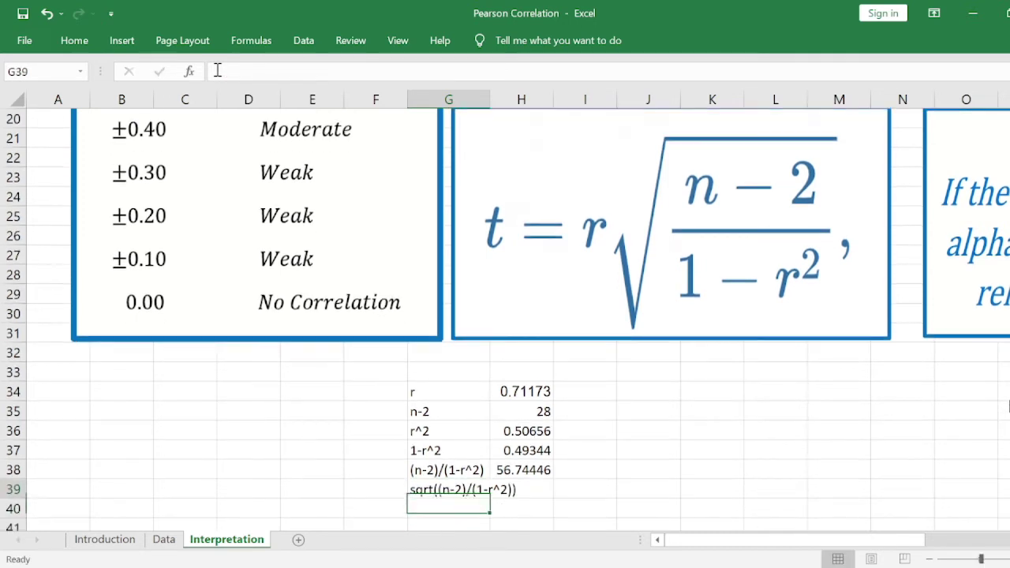
Fit column G to the longer label and calculate the square root in H39 with =SQRT(H38).
key(Up)
double_click(493, 99)
key(Right)
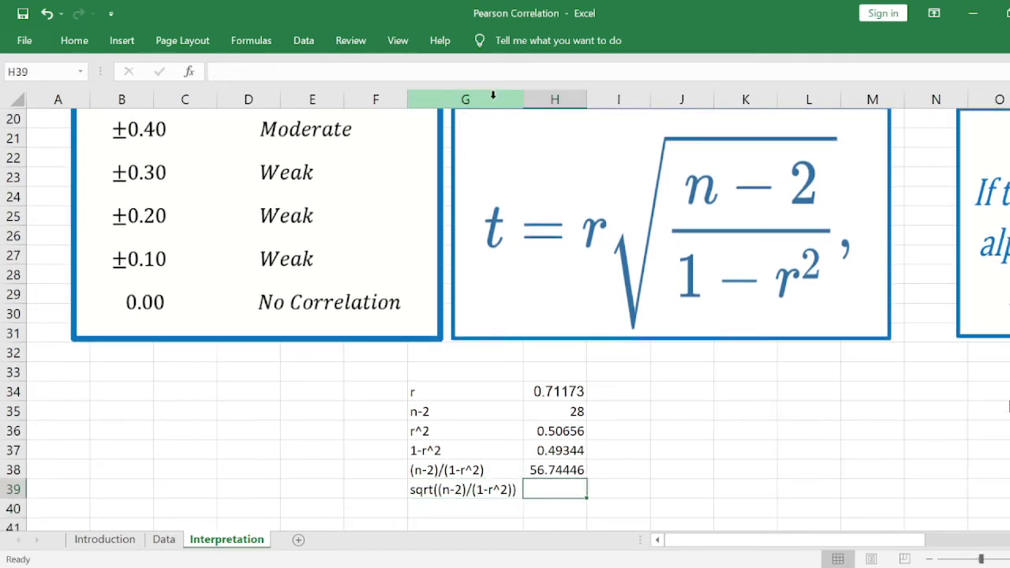
text(=SQRT(H38))
key(Return)
Enter the label t in G40 and calculate the t value in H40 with =H39*H34.
key(Left)
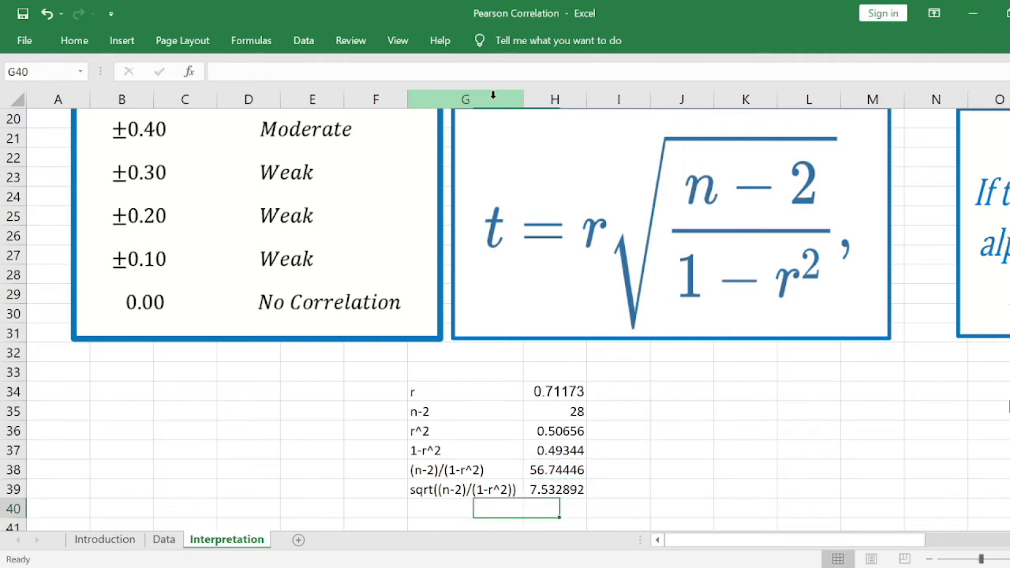
key(Up)
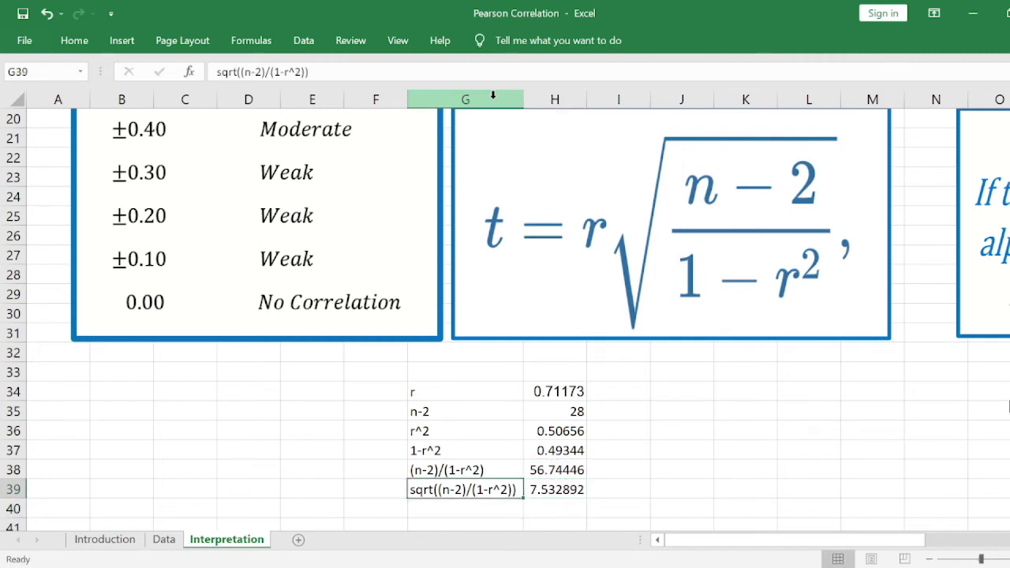
key(Down)
text(t)
key(Tab)
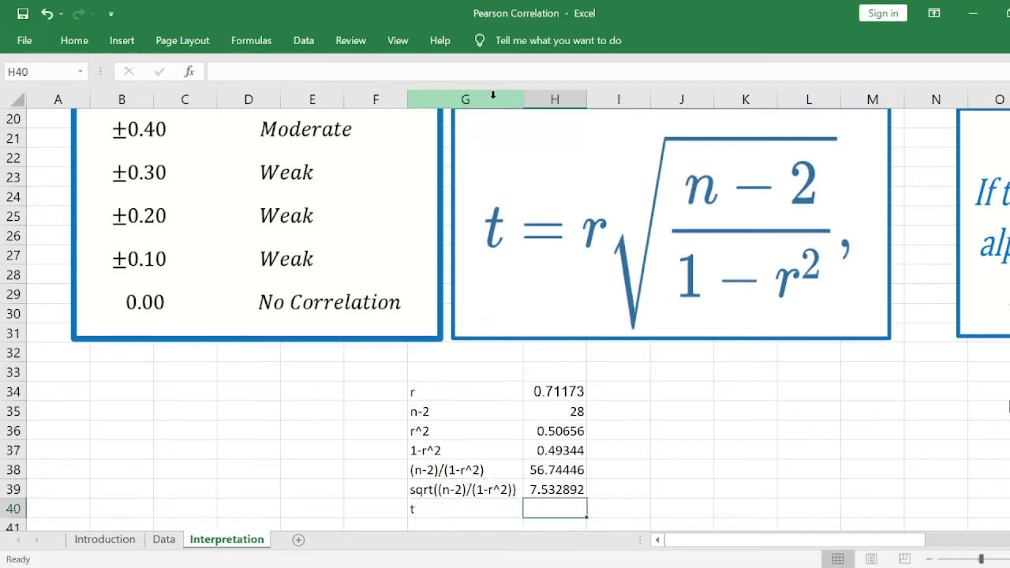
text(=)
key(Up)
text(*)
key(Up)
key(Up)
key(Up)
key(Up)
key(Up)
key(Up)
key(Up)
key(Down)
key(Return)
Select G40:H40 and format the t value to three decimal places.
key(Up)
key(shift+Left)
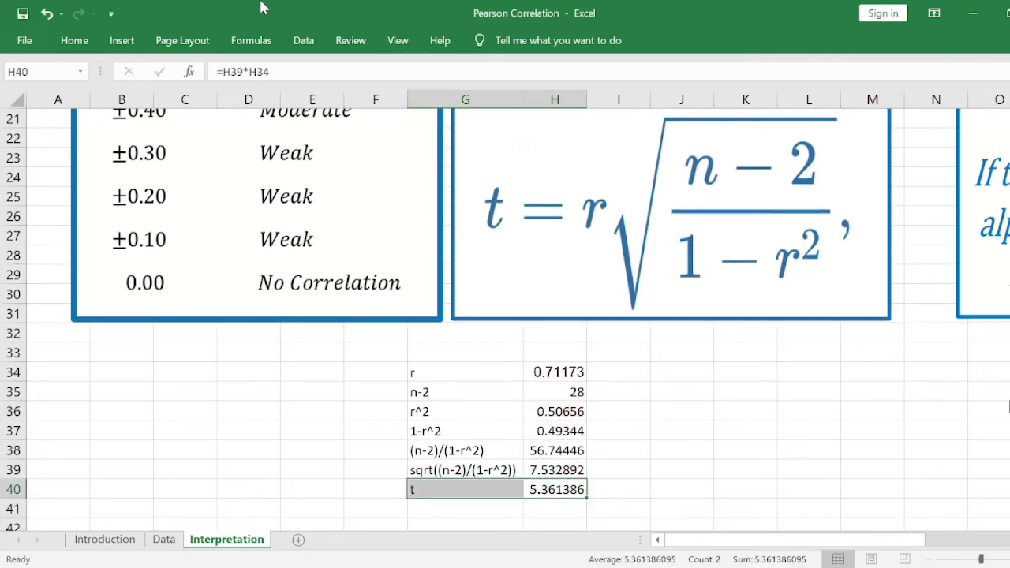
click(69, 41)
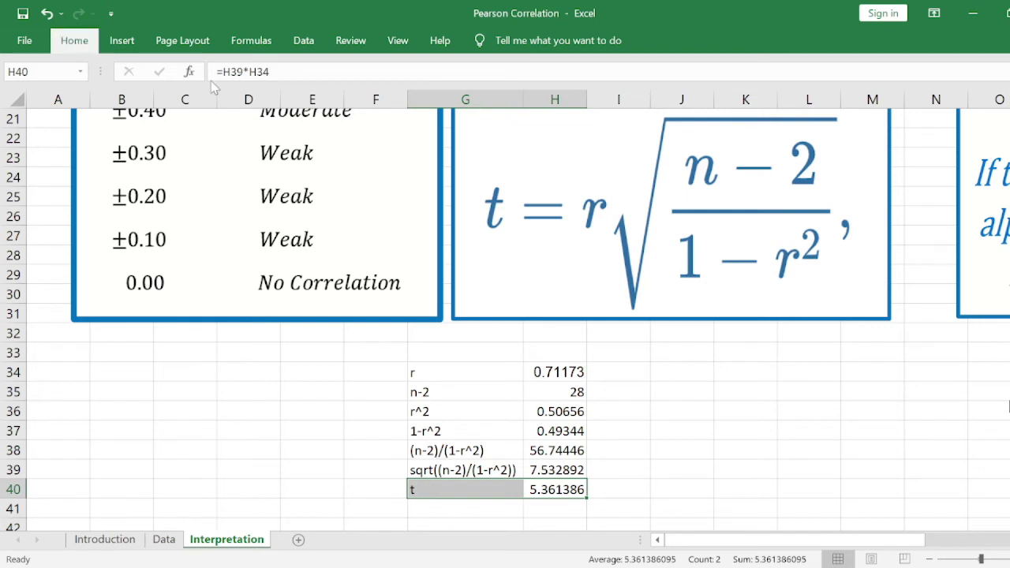
key(ctrl+shift+1)
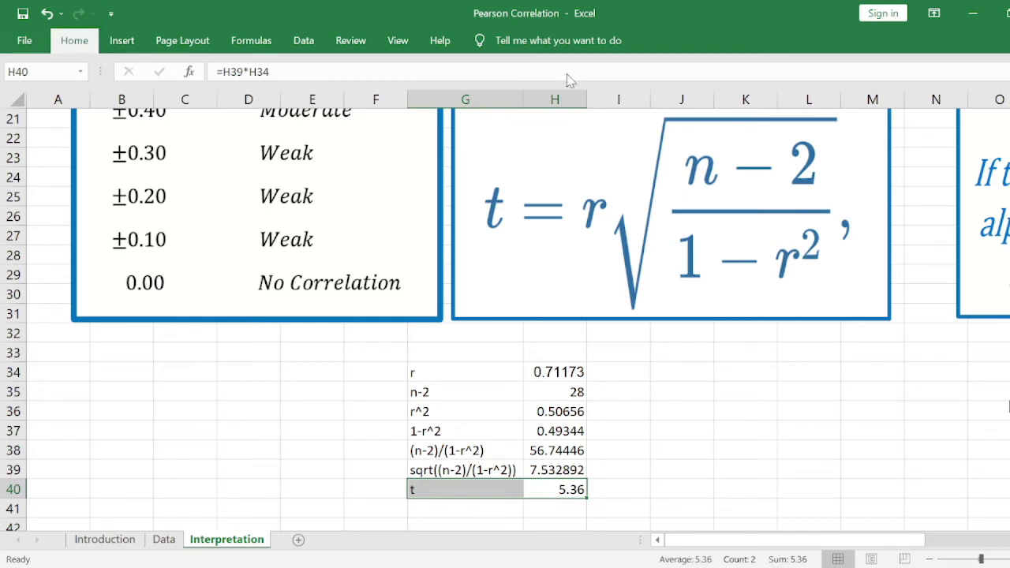
key(alt+h)
key(0)
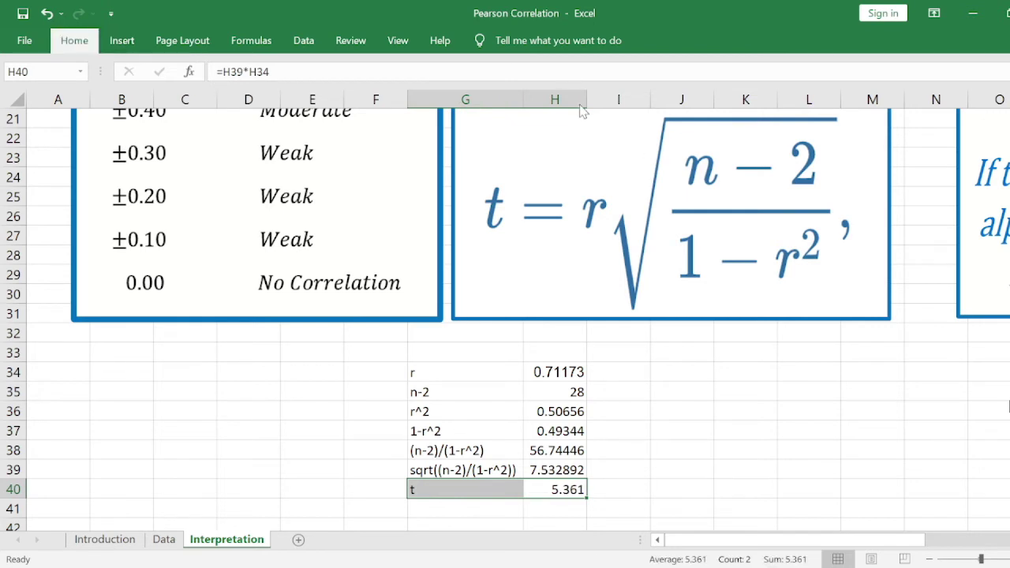
Highlight the t row, G40:H40, with a yellow fill.
ctrl+scroll(537, 487, up, 1)
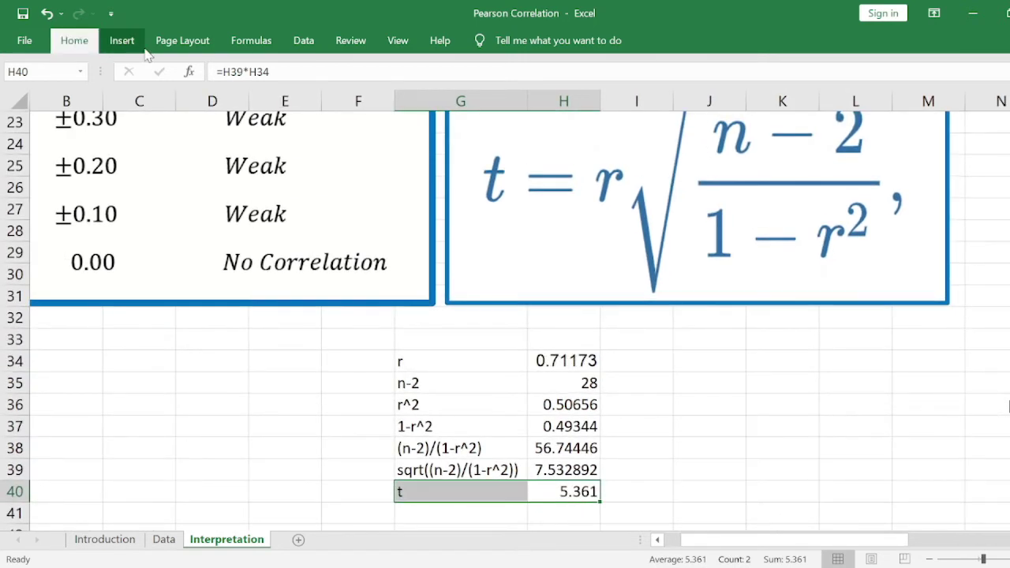
key(F4)
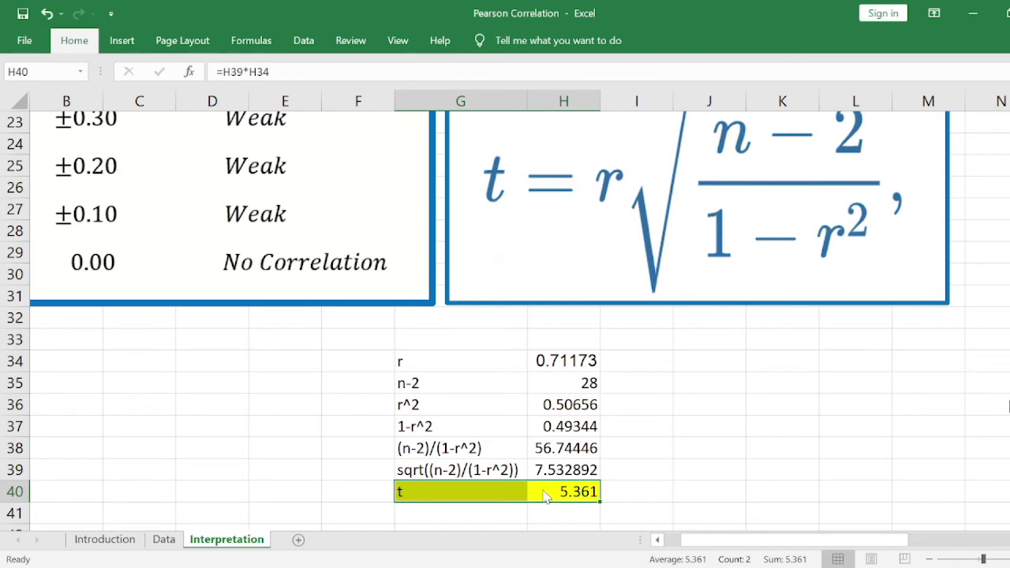
ctrl+scroll(544, 493, down, 1)
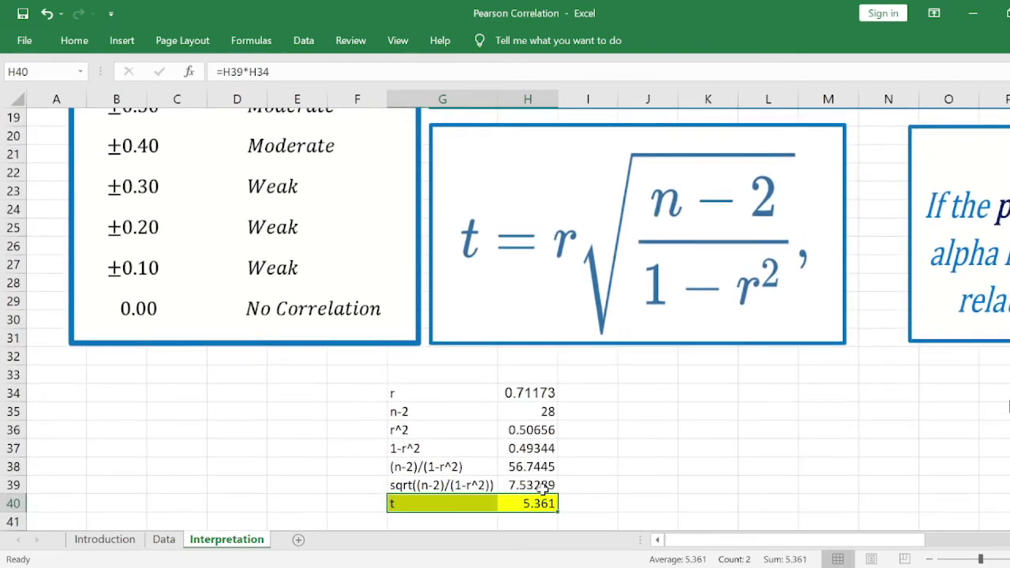
Enter the label p-value in G41, below the t row.
key(Down)
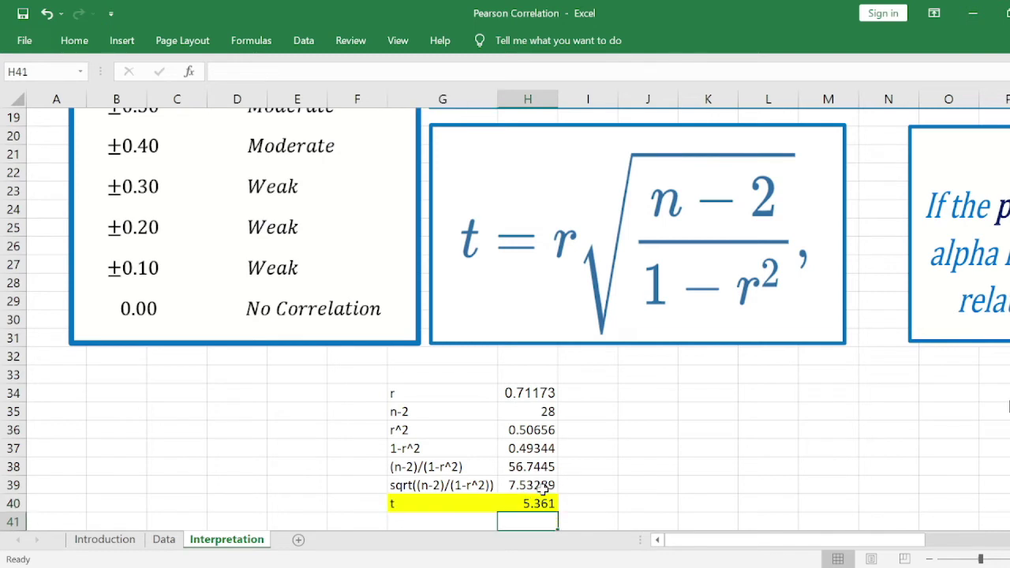
key(Left)
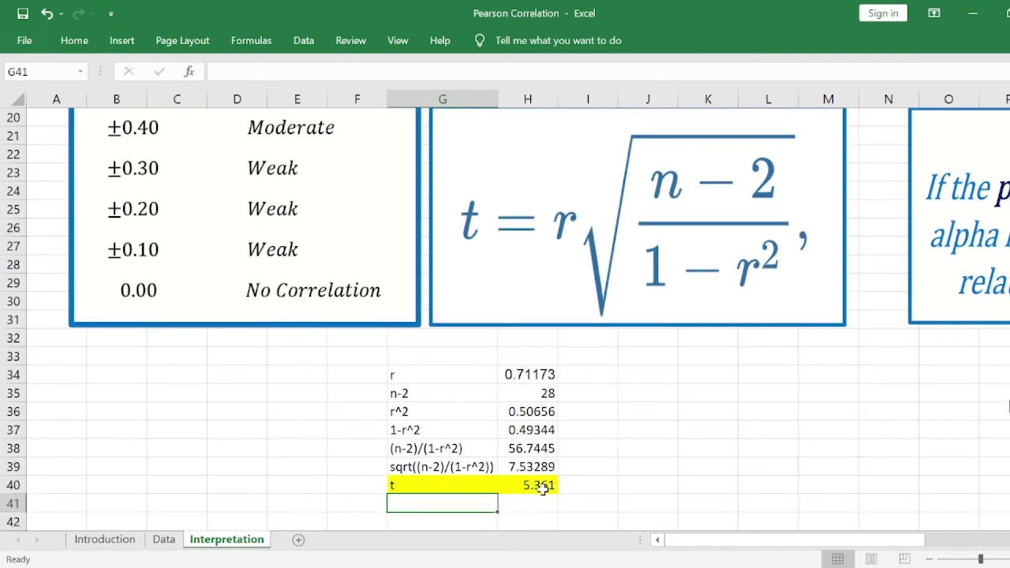
text(P)
key(BackSpace)
text(p-value)
key(Tab)
key(Left)
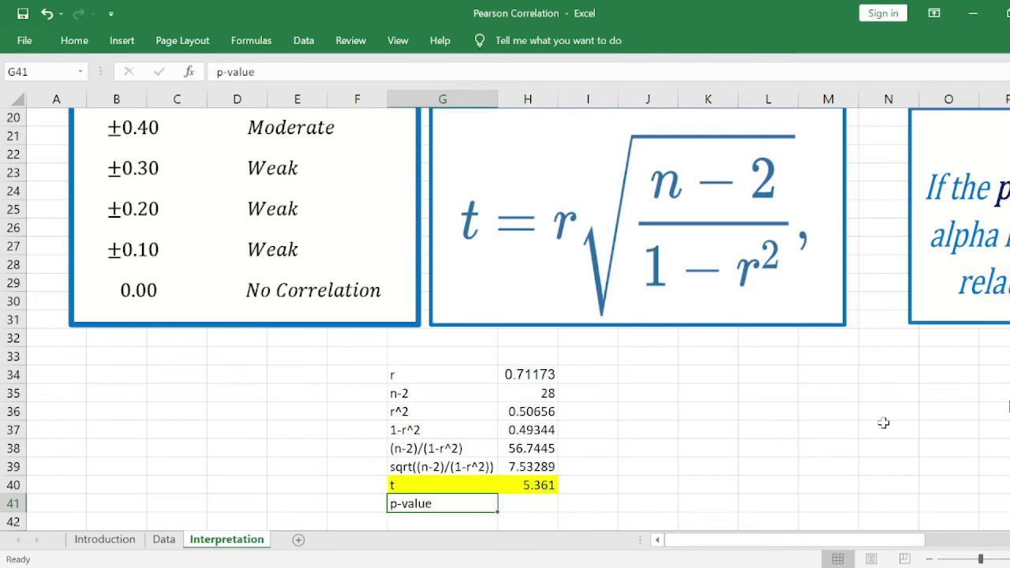
Calculate the two-tailed p-value in H41 with =TDIST(H40,H35,2).
ctrl+scroll(881, 421, down, 3)
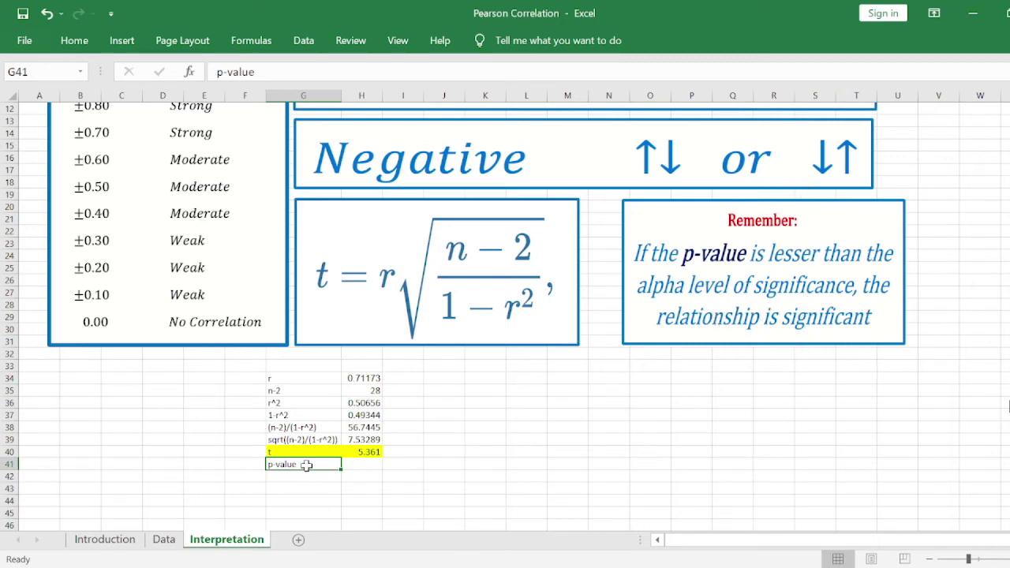
scroll(306, 466, up, 5)
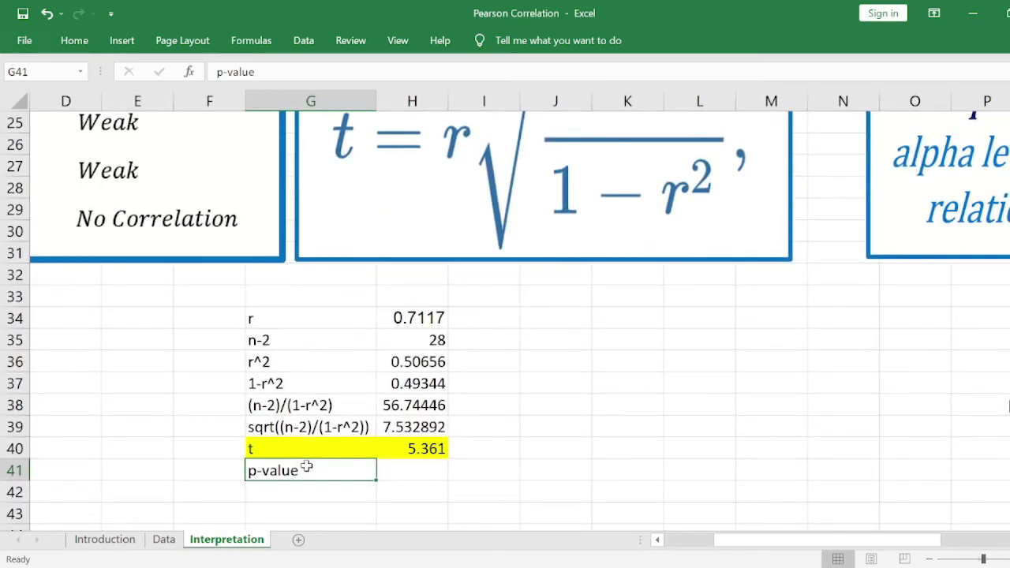
key(Right)
key(Left)
key(Right)
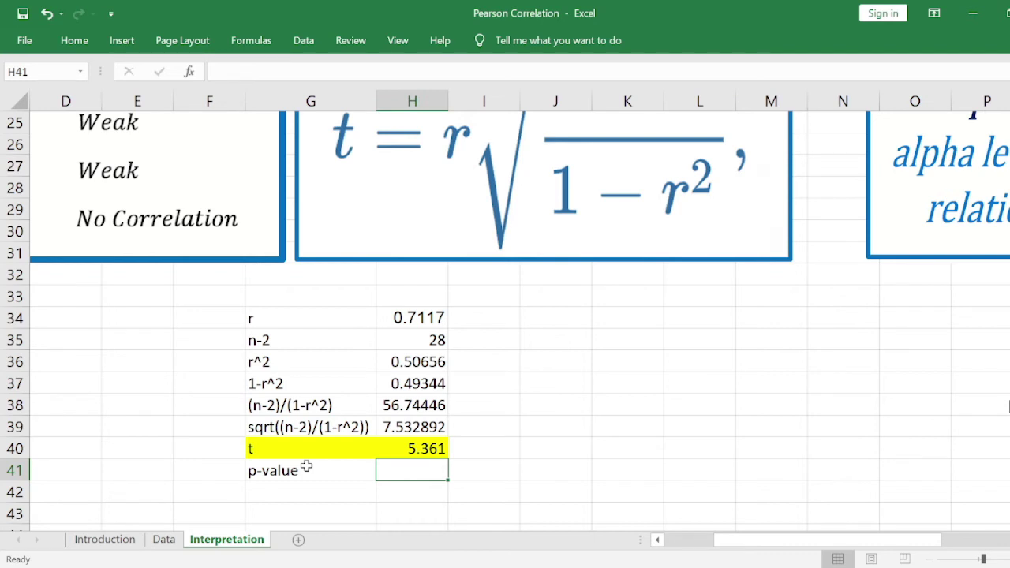
text(=)
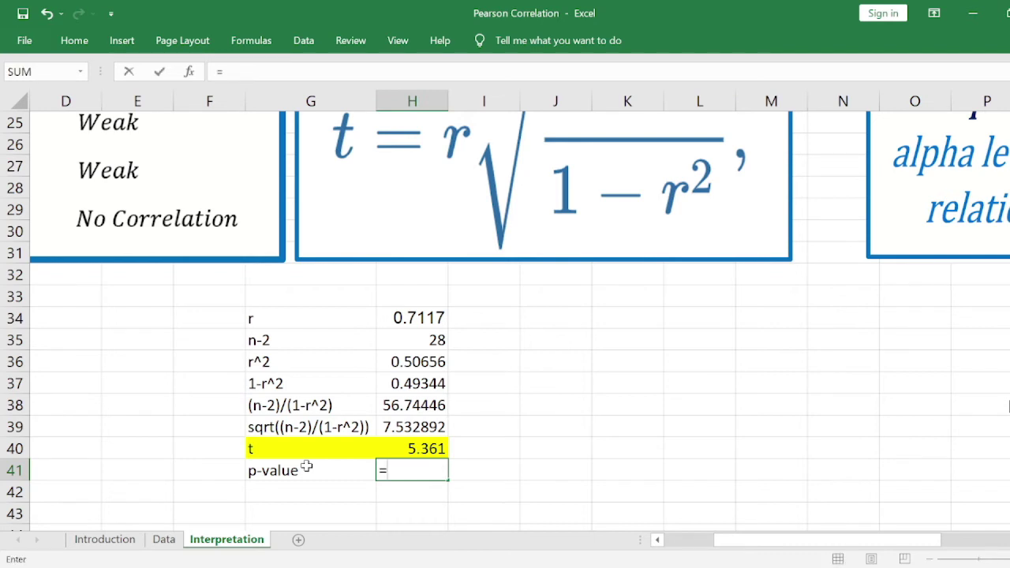
text(tdi)
key(Tab)
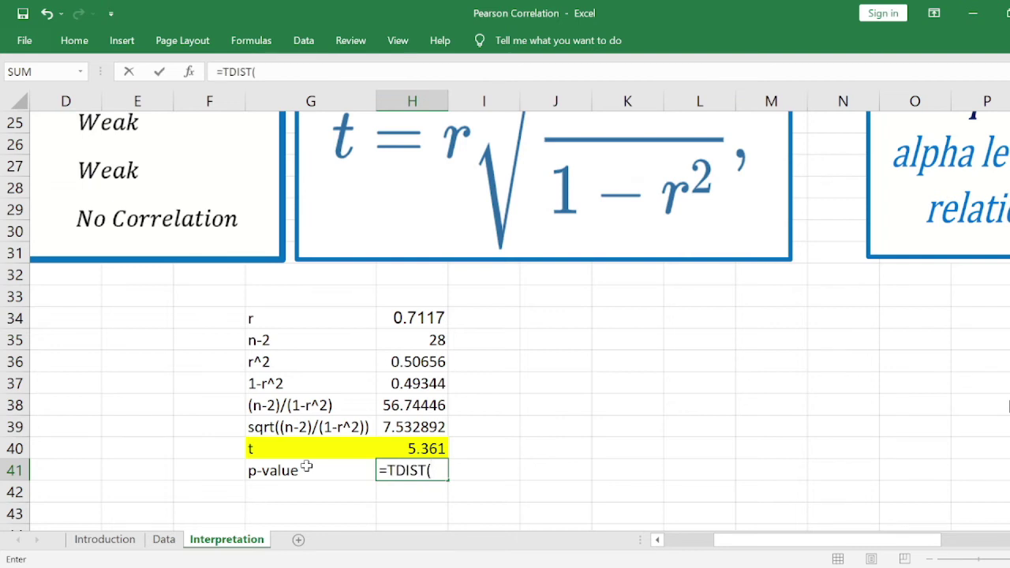
key(Up)
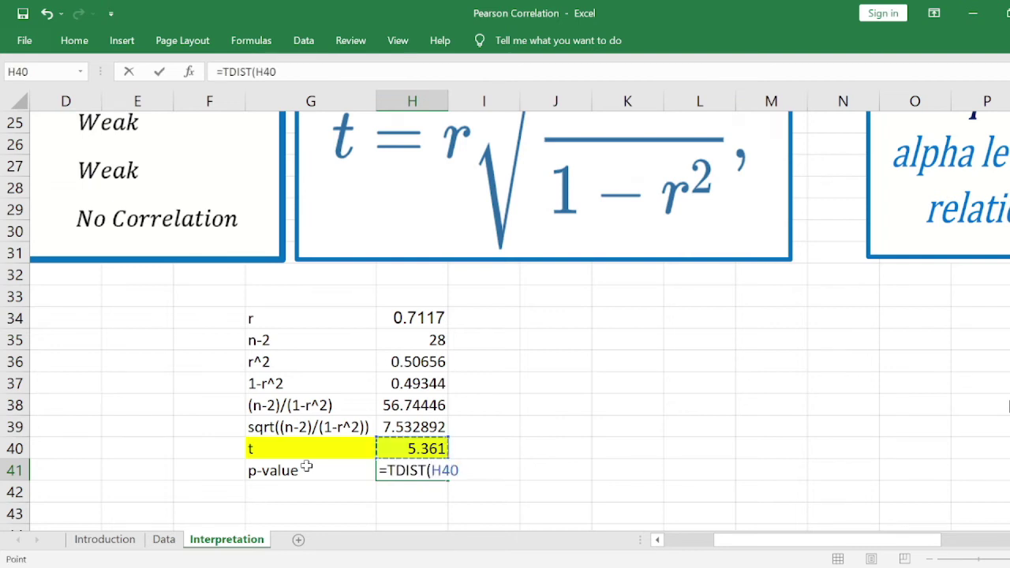
text(,)
click(401, 342)
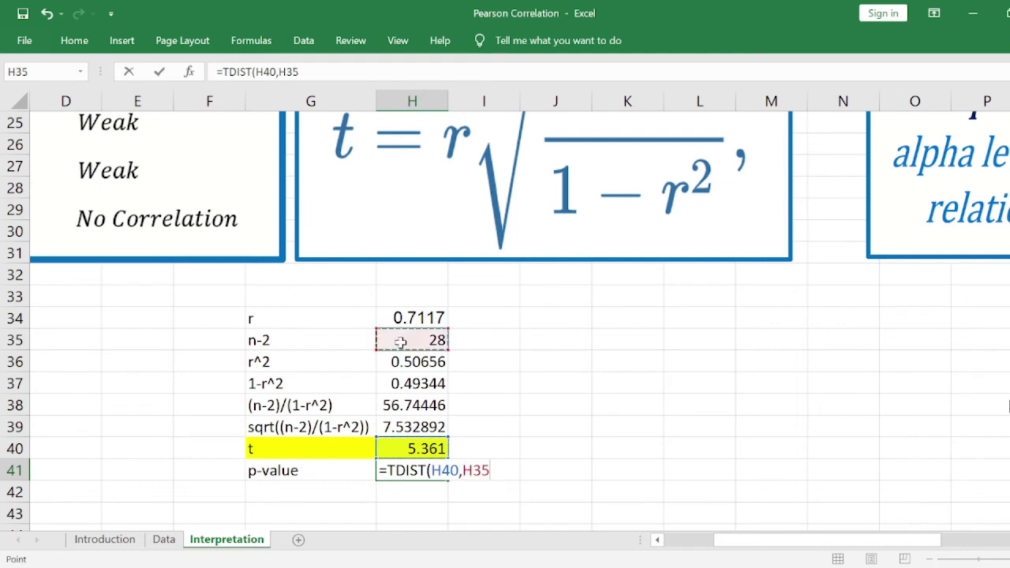
text(,2))
key(Return)
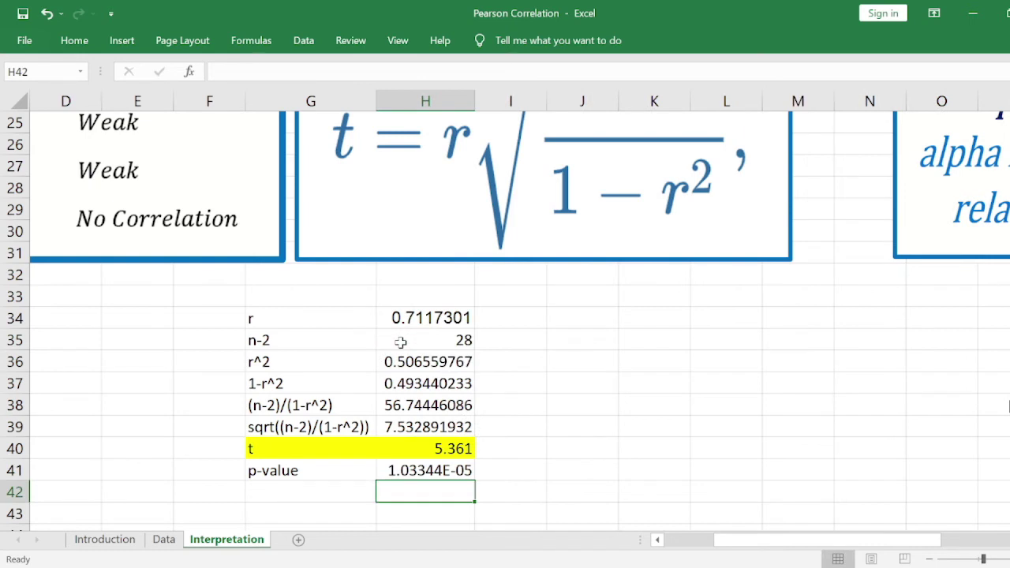
Try to write the p-value out in decimal form as 0.0000103344 in I41.
key(Up)
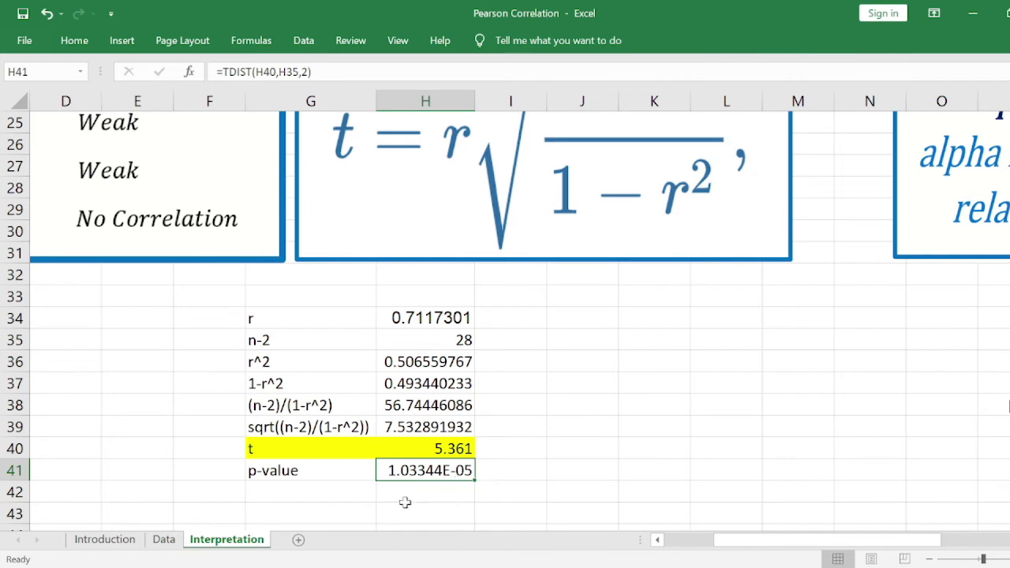
click(530, 469)
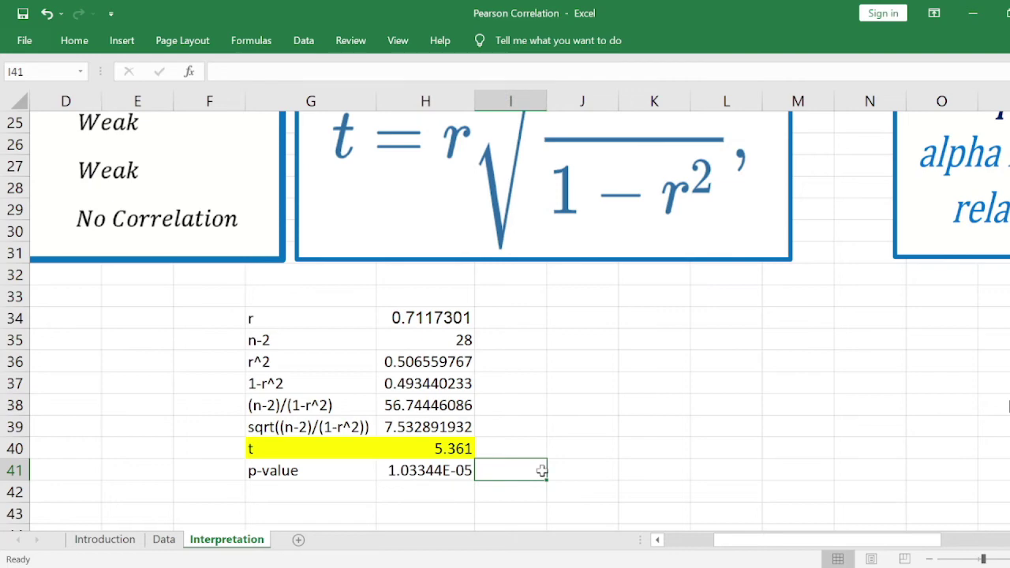
click(420, 476)
scroll(416, 477, up, 3)
click(538, 486)
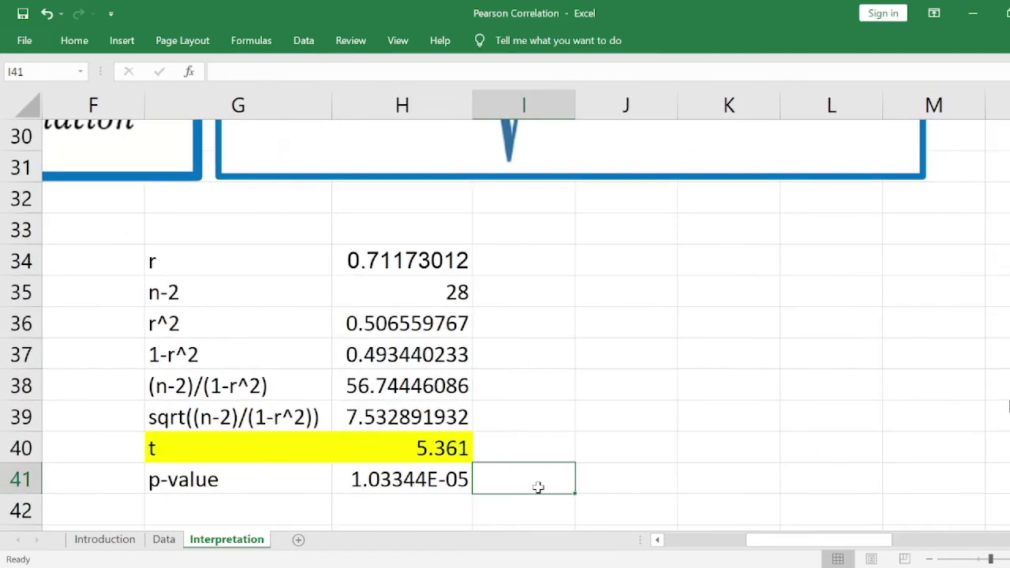
text(0.0000103344)
key(Return)
Replace the content of I41, beside the p-value, with <0.05.
click(537, 485)
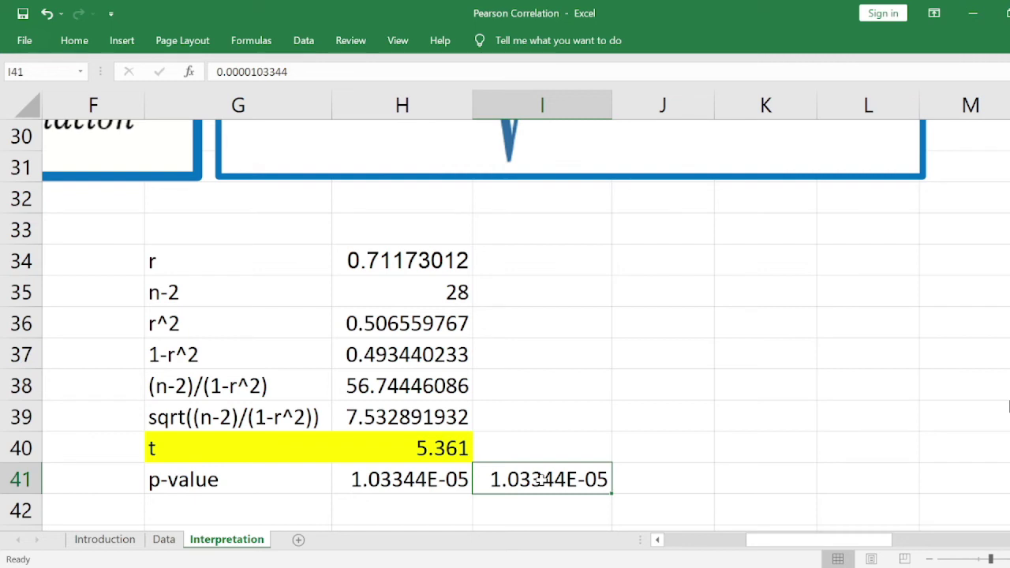
text(<0.05)
key(Return)
key(Up)
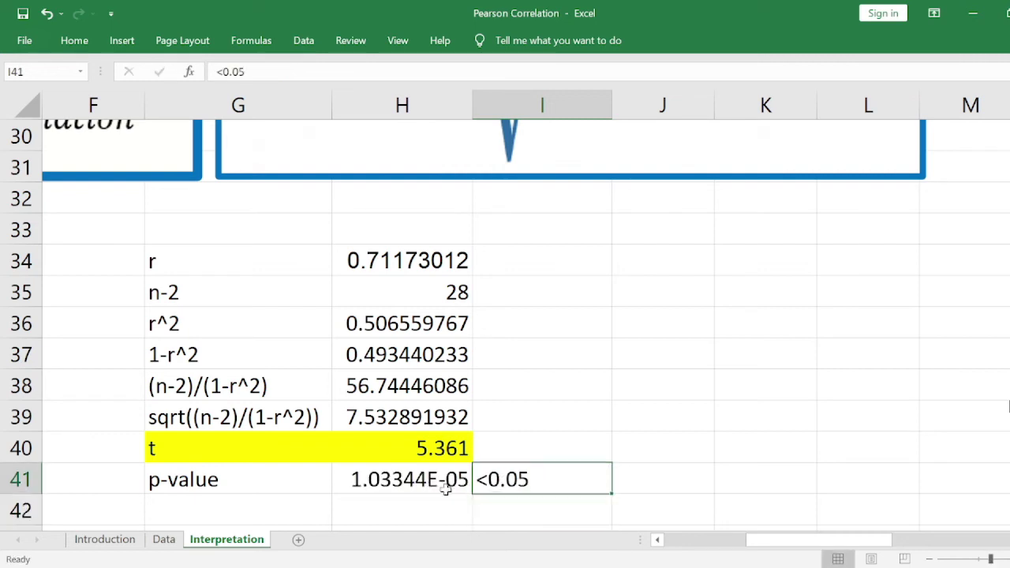
Enter the label Relationship in G42 and the conclusion Significant in H42, below the p-value row.
key(Down)
key(Up)
key(Left)
key(Right)
key(Down)
key(Left)
key(Left)
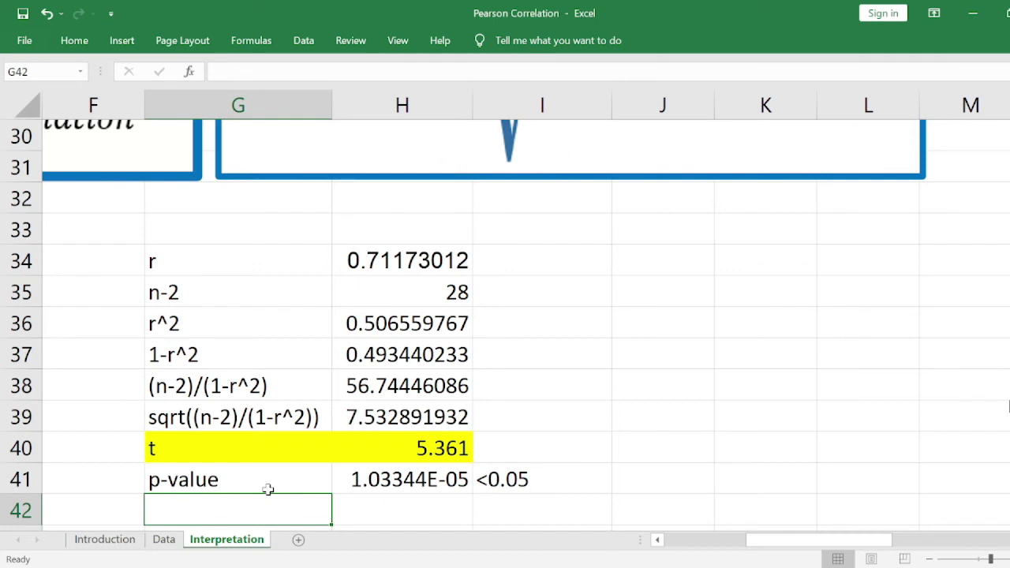
text(Relationship)
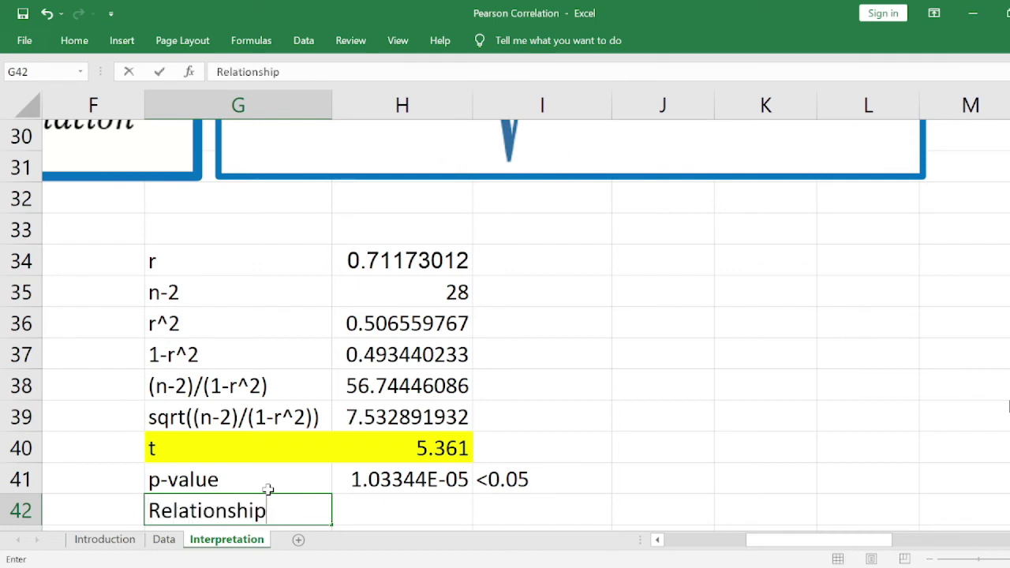
key(Tab)
text(Significant)
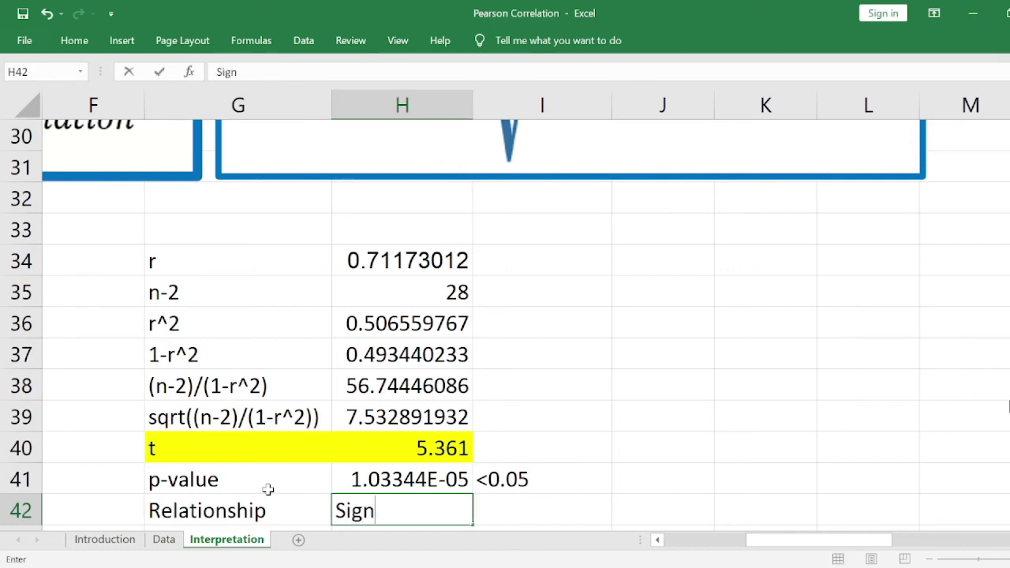
key(Return)
Review the relationship row, the two variable headings on the Data sheet and the whole calculation block G34:H42.
scroll(269, 489, down, 3)
drag(222, 472, 287, 474)
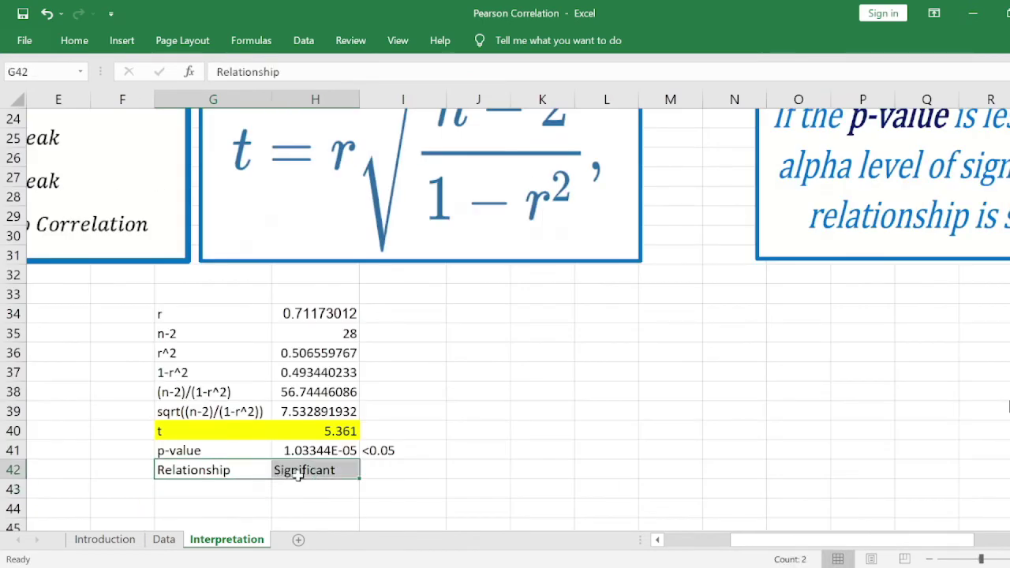
click(164, 540)
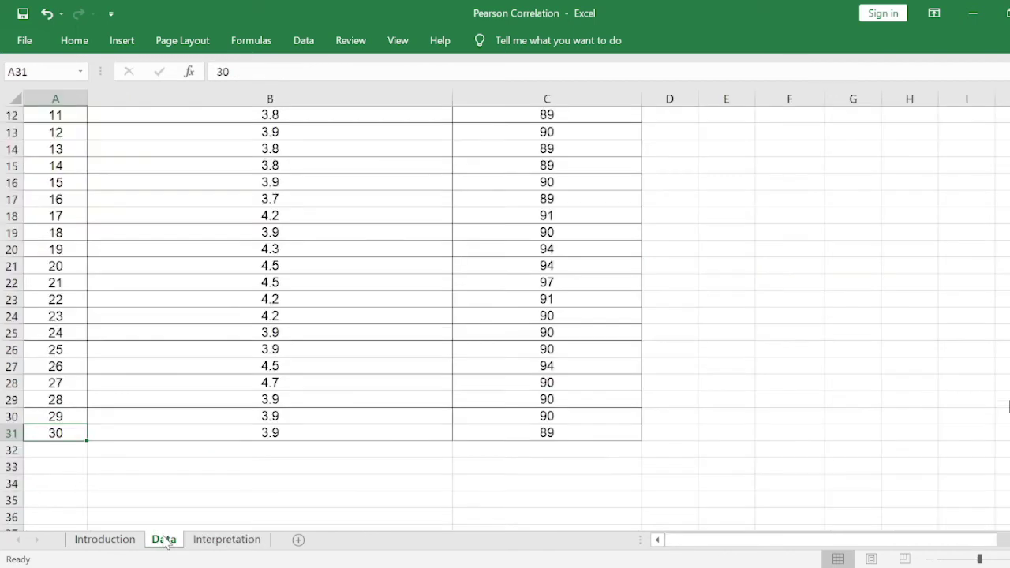
key(shift+Right)
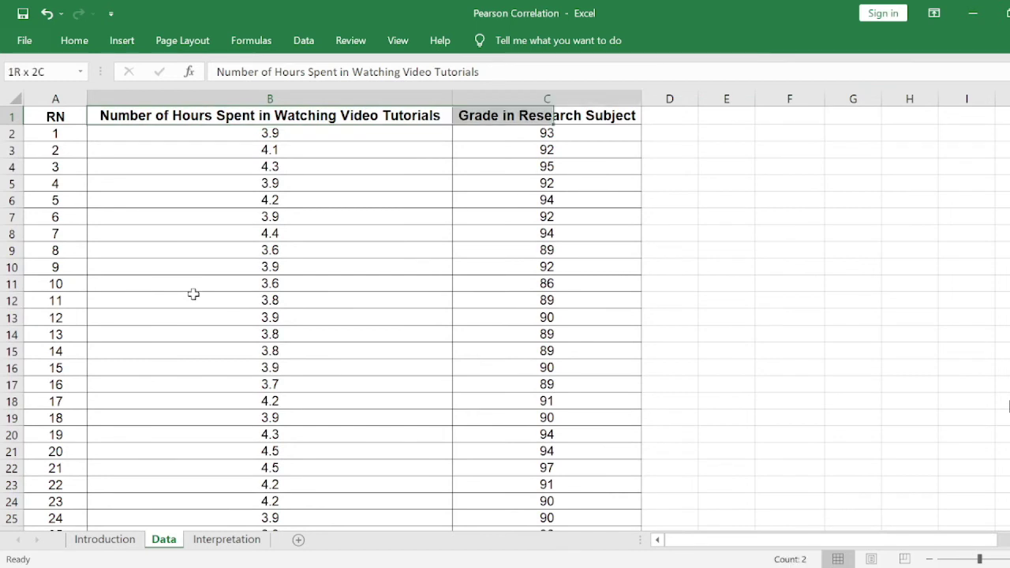
key(Left)
key(Right)
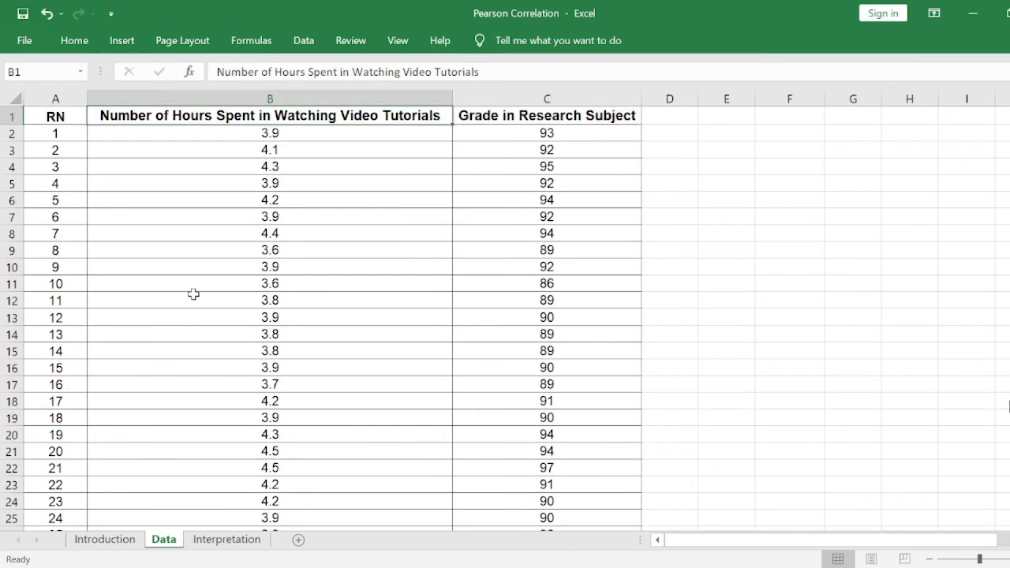
key(shift+Right)
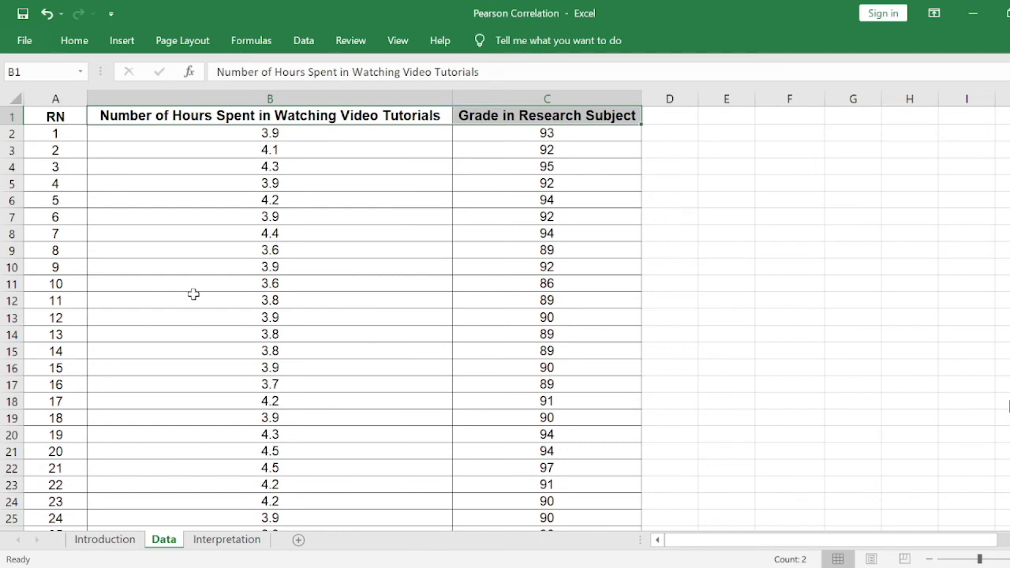
key(Right)
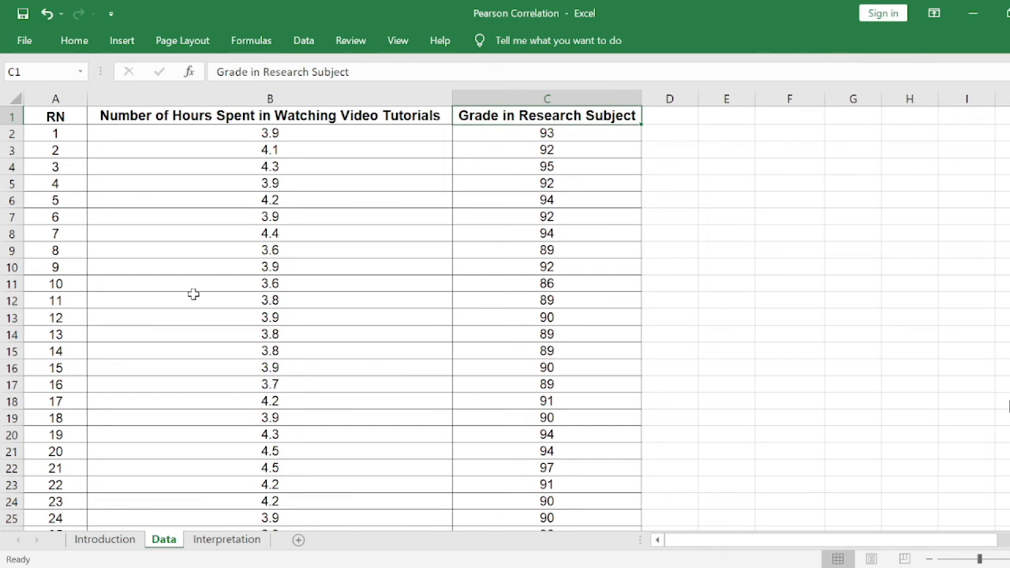
click(227, 539)
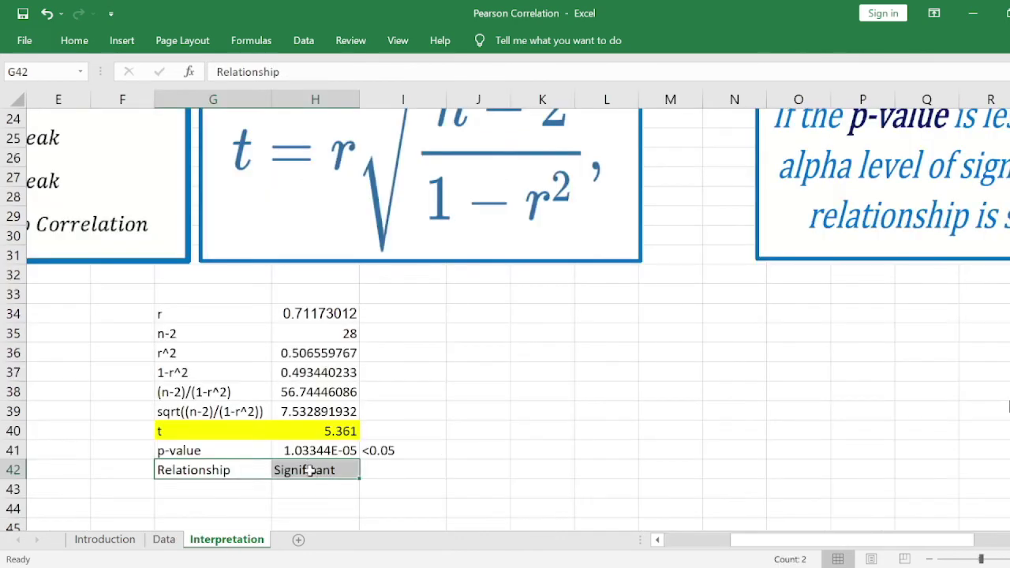
drag(310, 470, 220, 312)
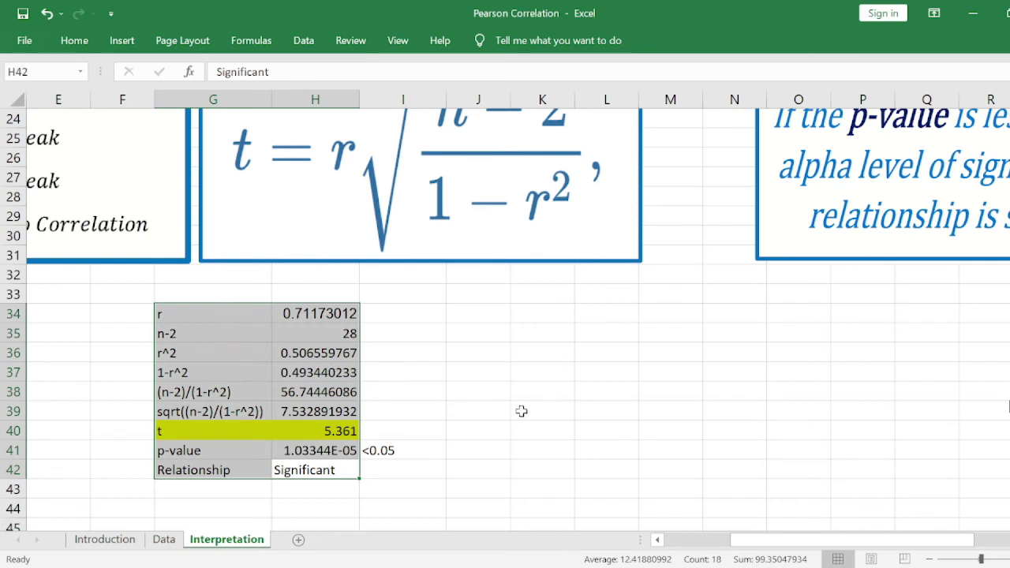
Start a summary table beside the calculations with the heading Variables in J36.
click(479, 354)
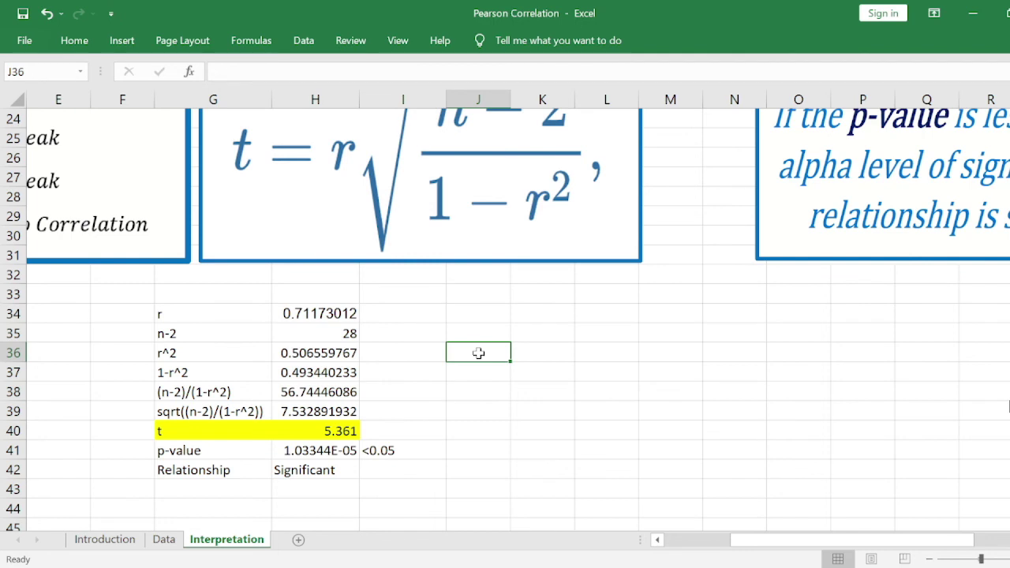
text(Variables)
key(Return)
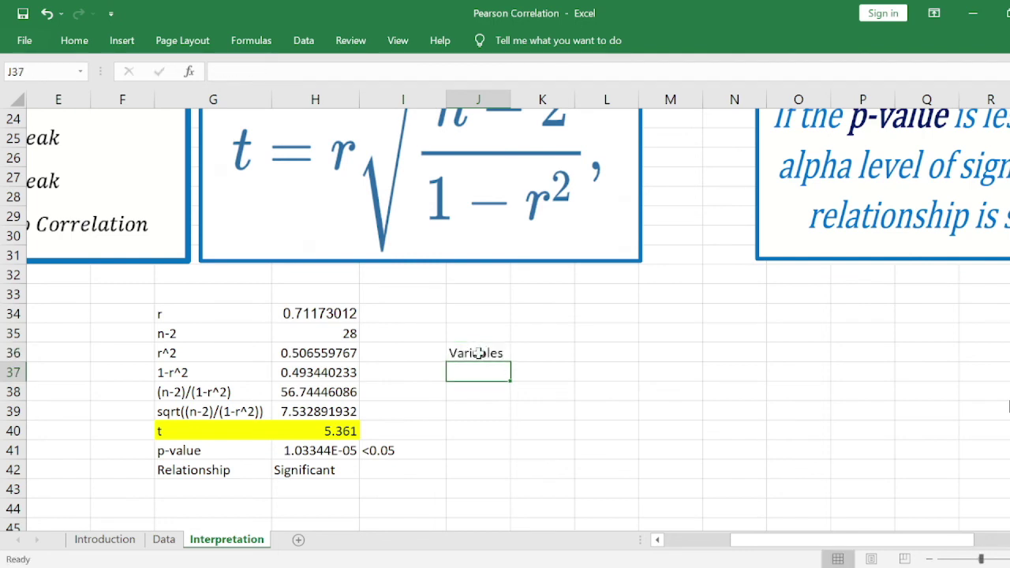
Copy the two variable headings in B1:C1 of the Data sheet into J37:K37 of the Interpretation sheet.
text(Number of)
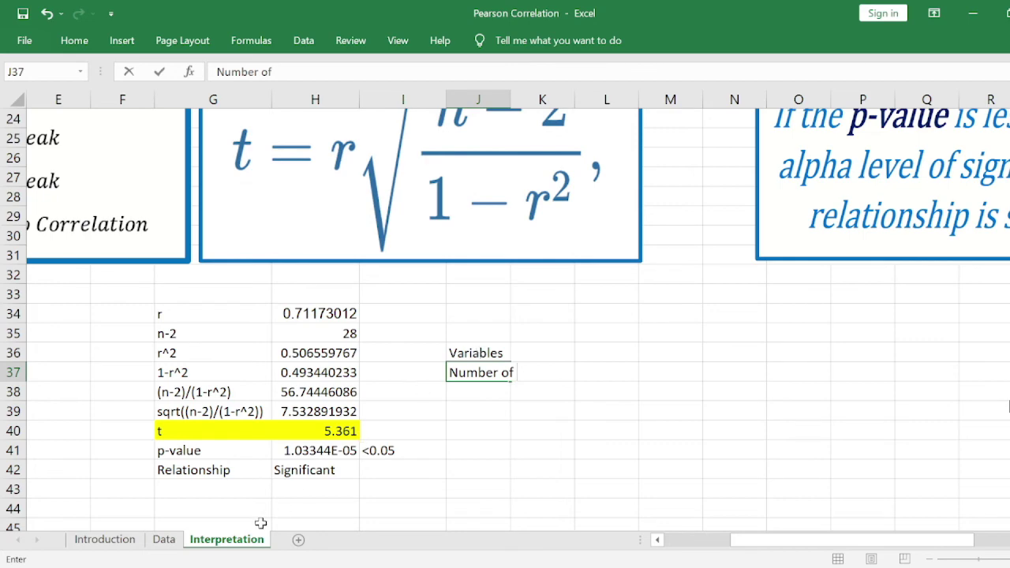
click(164, 539)
click(254, 119)
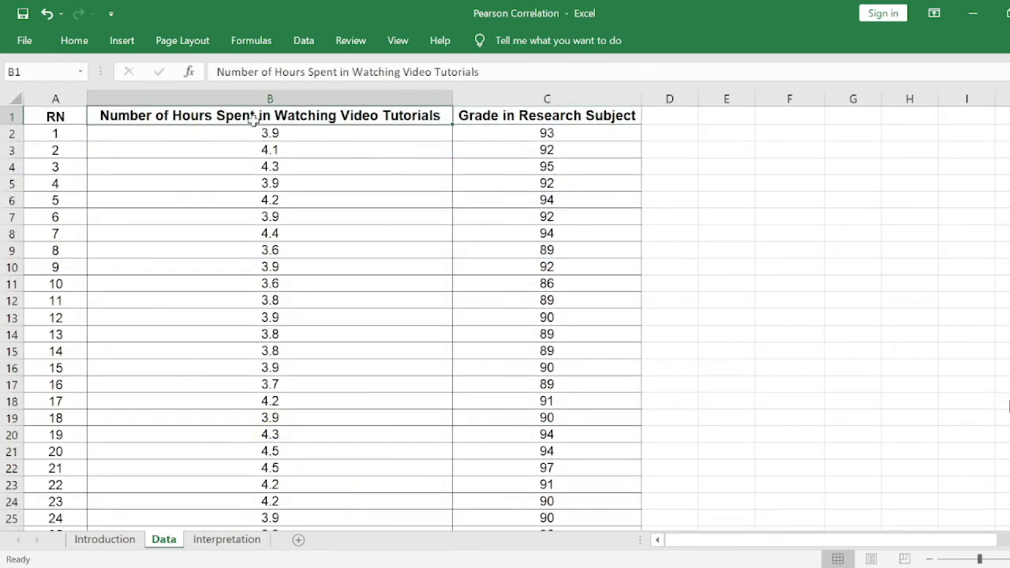
key(shift+Right)
key(ctrl+c)
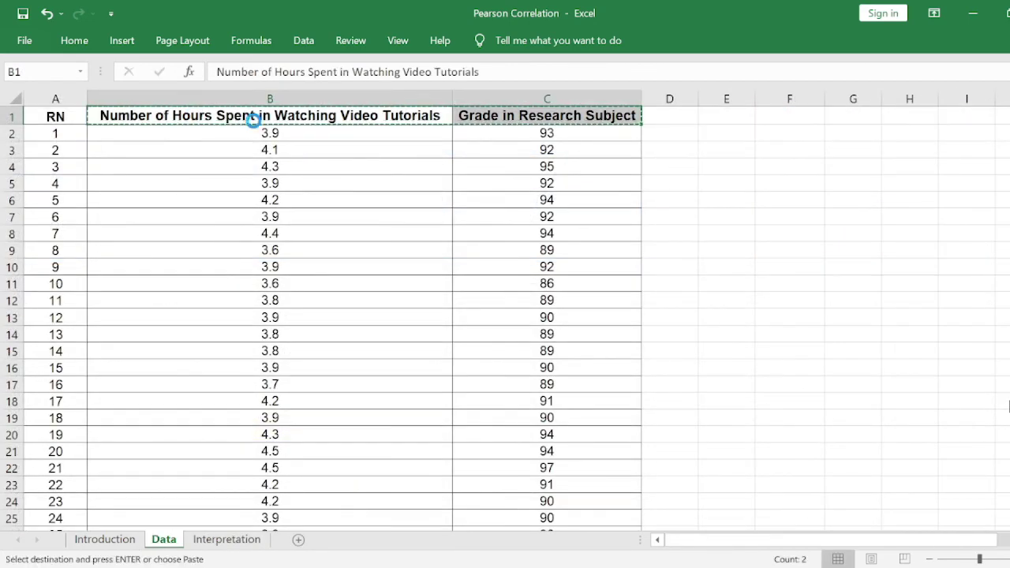
click(227, 539)
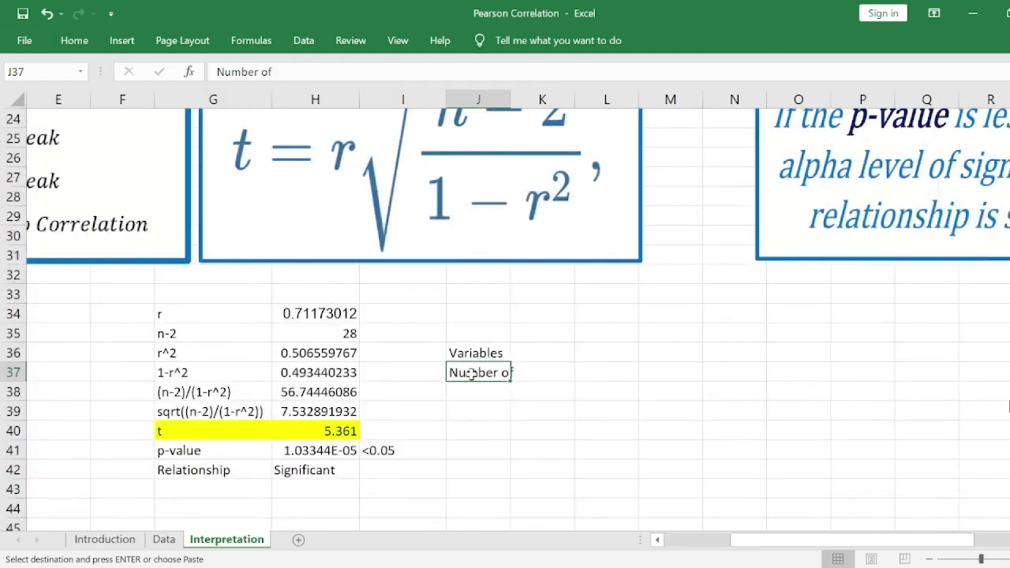
key(ctrl+v)
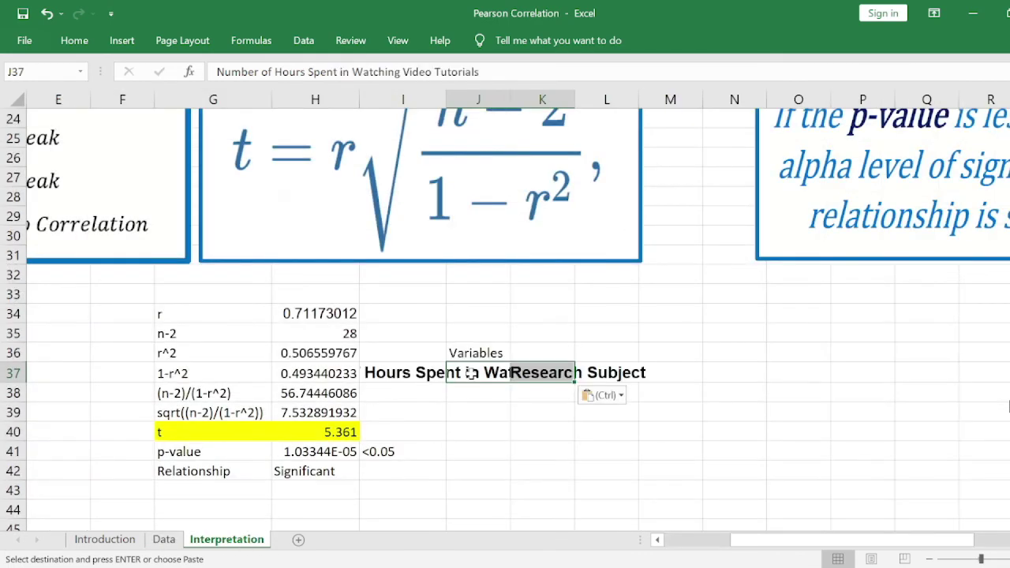
Move the heading Grade in Research Subject from K37 to J38, under the hours variable.
click(471, 403)
key(Up)
key(Right)
key(Escape)
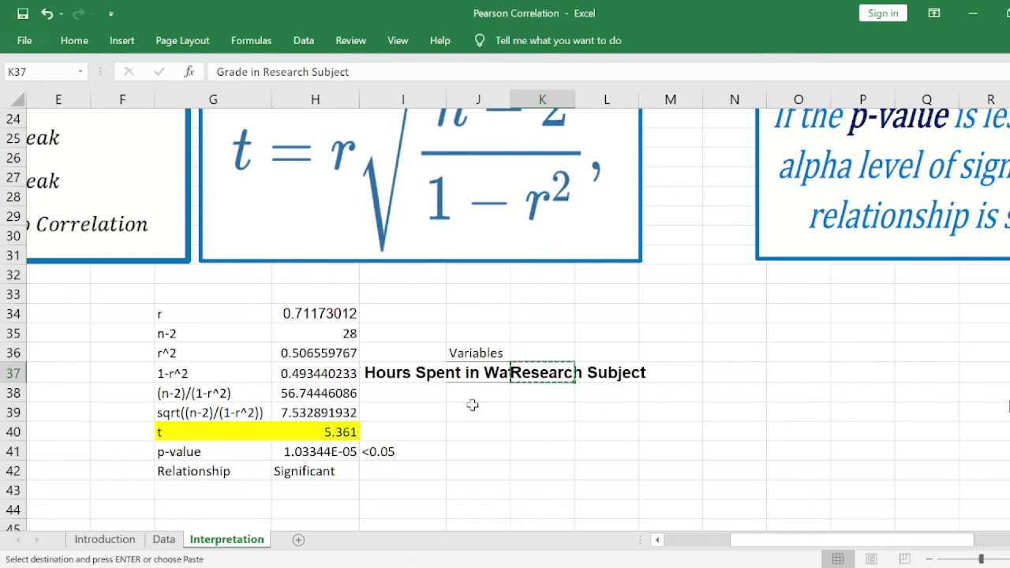
click(472, 405)
key(ctrl+v)
Left-align the two variable names in J37:J38 and remove their bold formatting.
key(Up)
key(shift+Down)
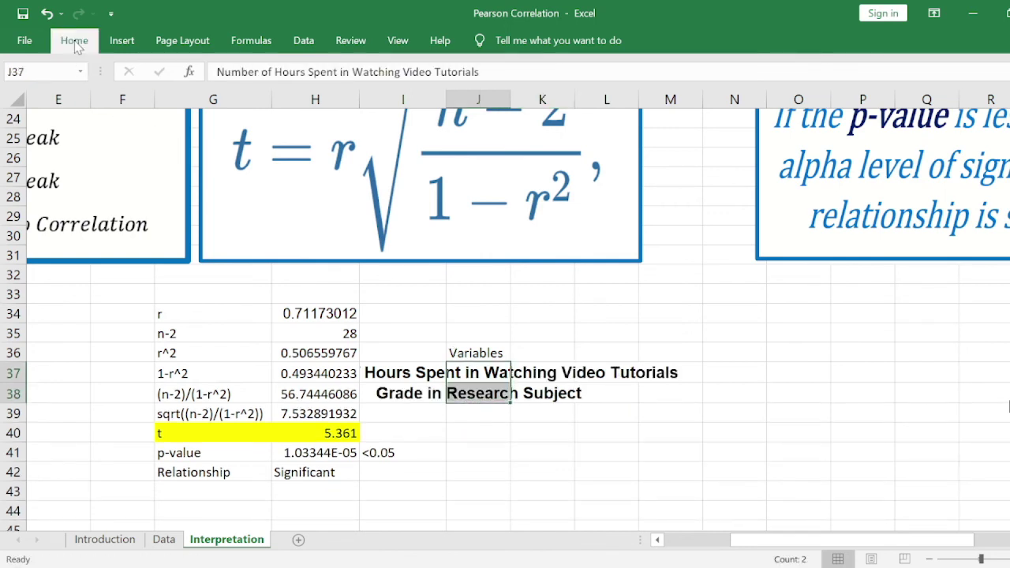
key(alt+h)
key(a)
key(l)
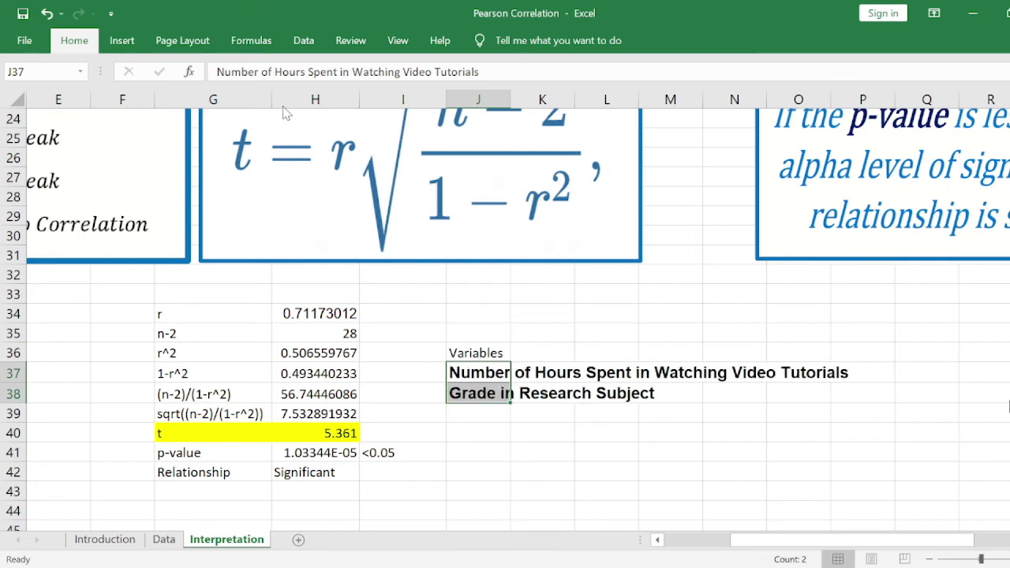
key(ctrl+b)
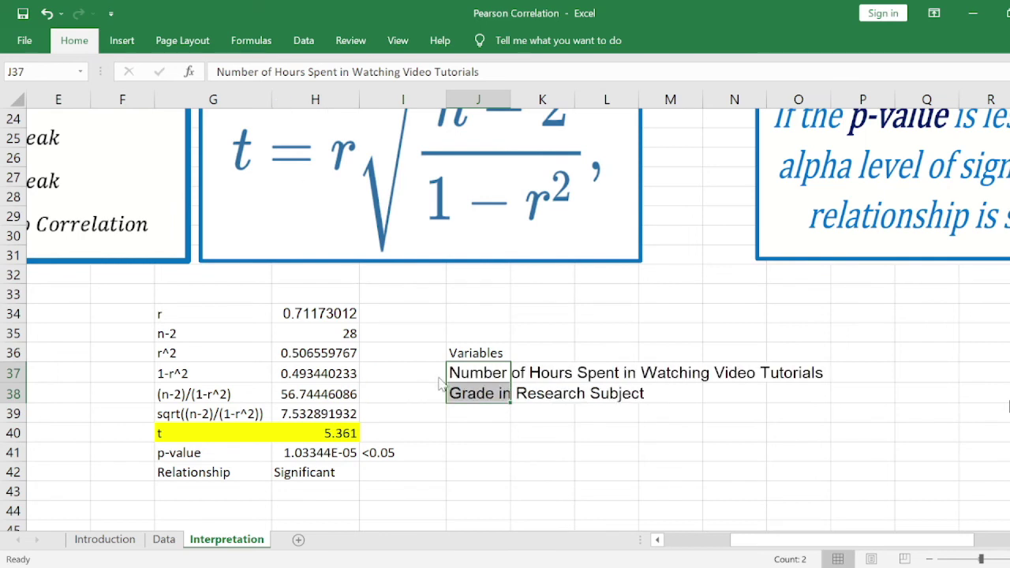
Add the heading Statistical Treatment in K36 and enter Pearson's Correlation beneath it in K37.
click(495, 353)
key(Right)
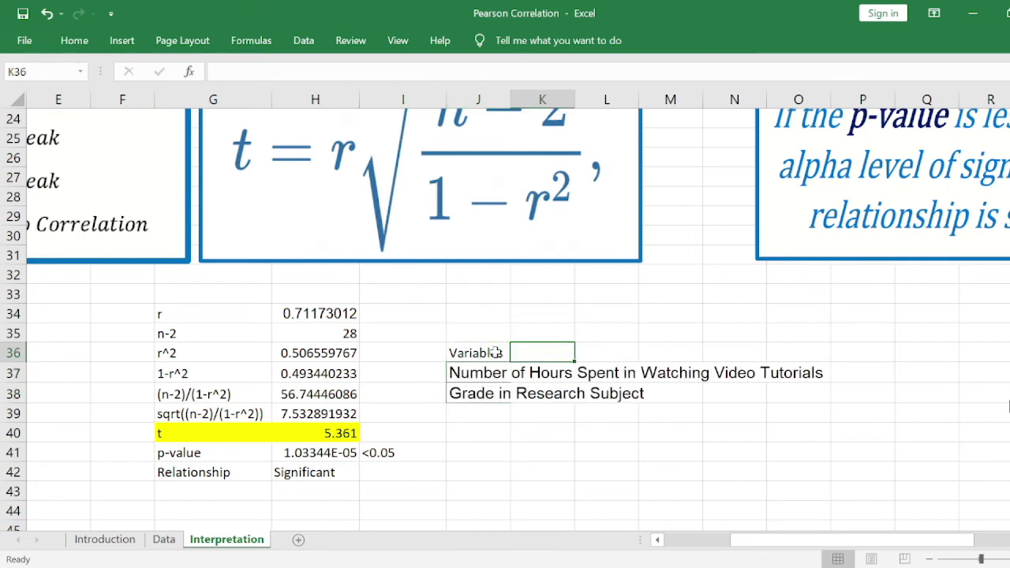
text(St)
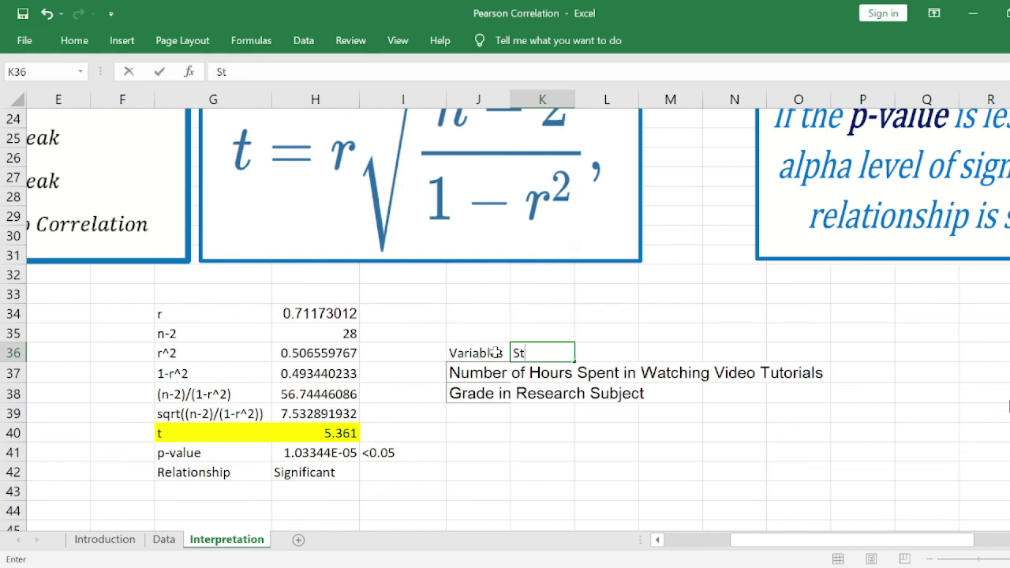
text(atistical Treatm)
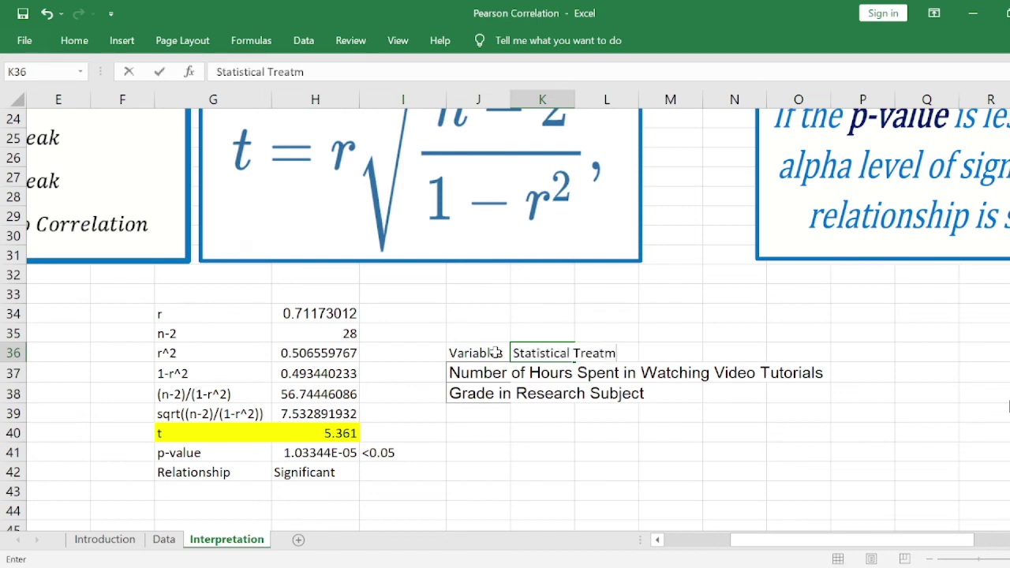
text(ent)
key(Return)
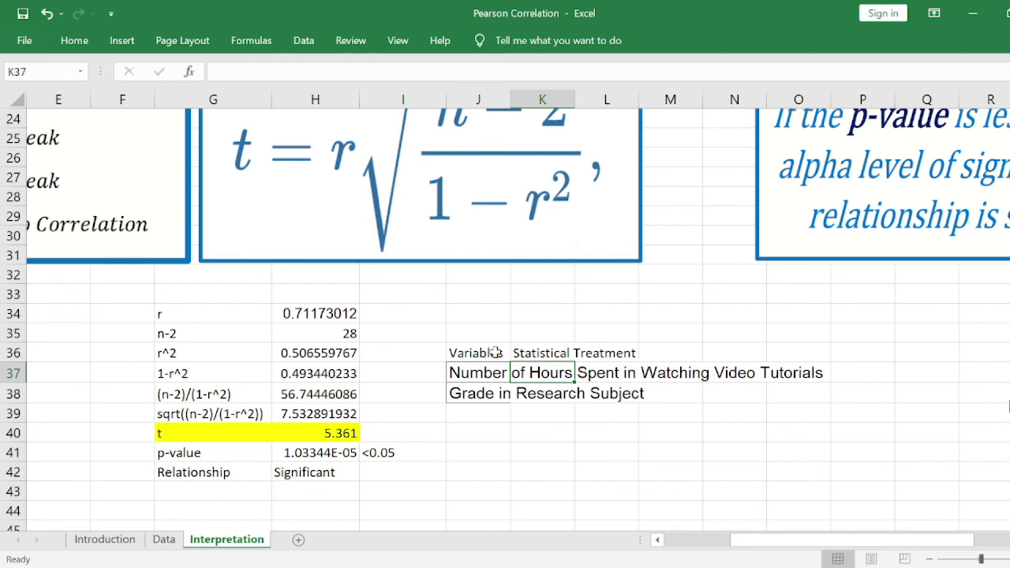
text(Pearson's Correlation)
key(Tab)
Add the heading r-value in L36 of the summary table.
key(Up)
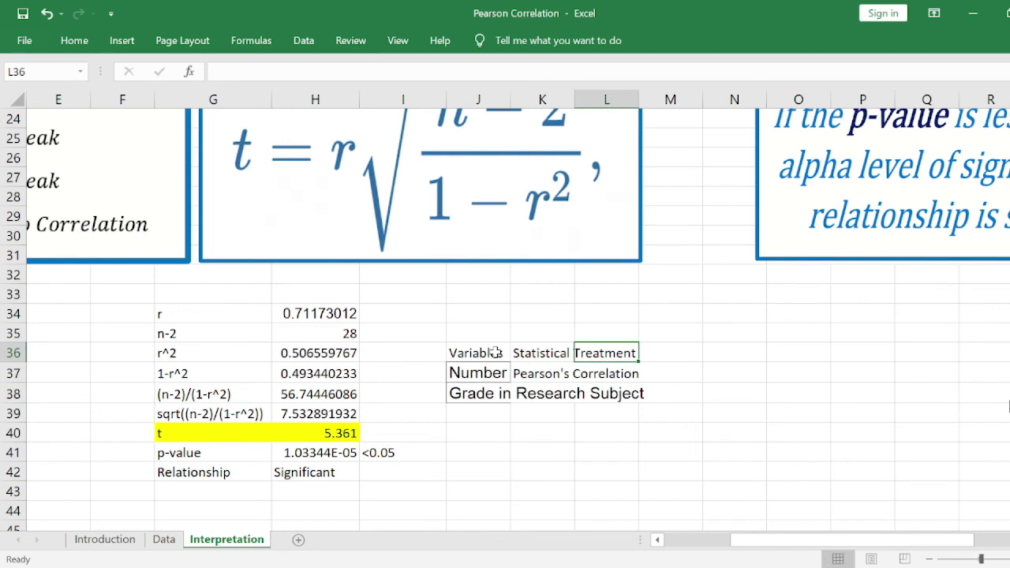
text(r-value)
key(Tab)
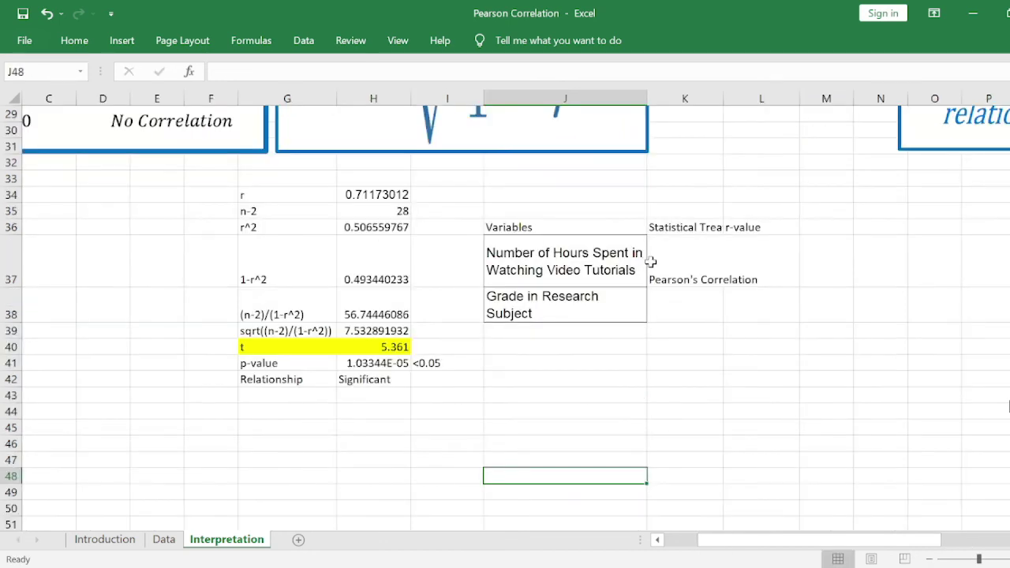
Merge and centre K37:K38 so Pearson's Correlation spans both variable rows.
drag(652, 261, 679, 306)
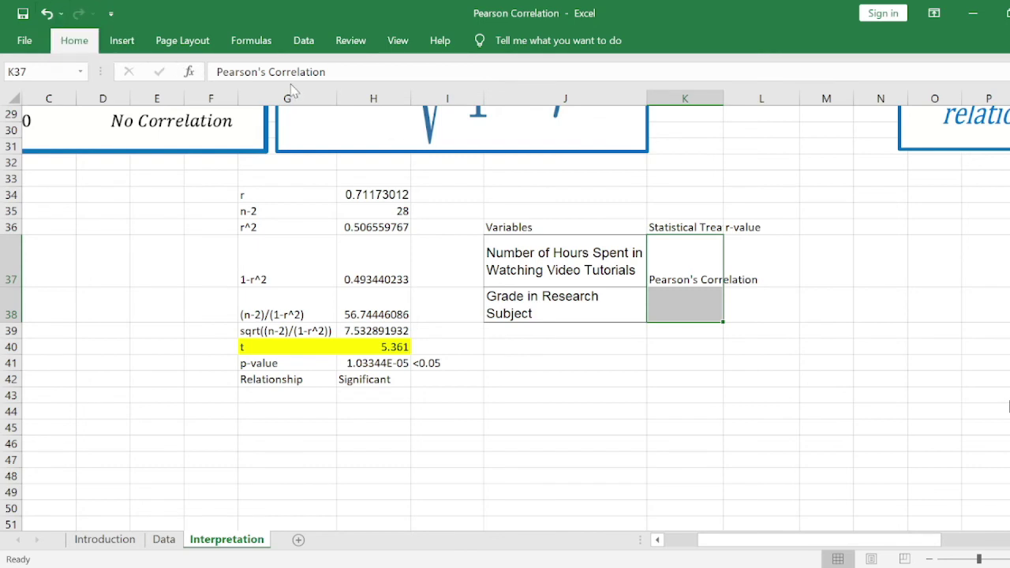
key(alt+h)
key(m)
key(c)
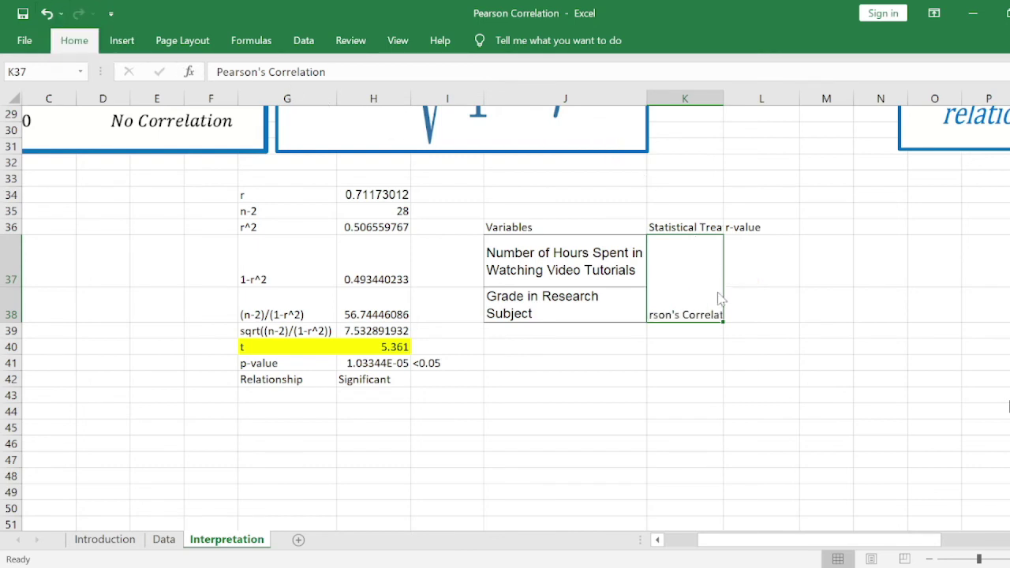
Copy the merged Pearson's Correlation cell across into columns L, M and N of the same rows.
key(ctrl+c)
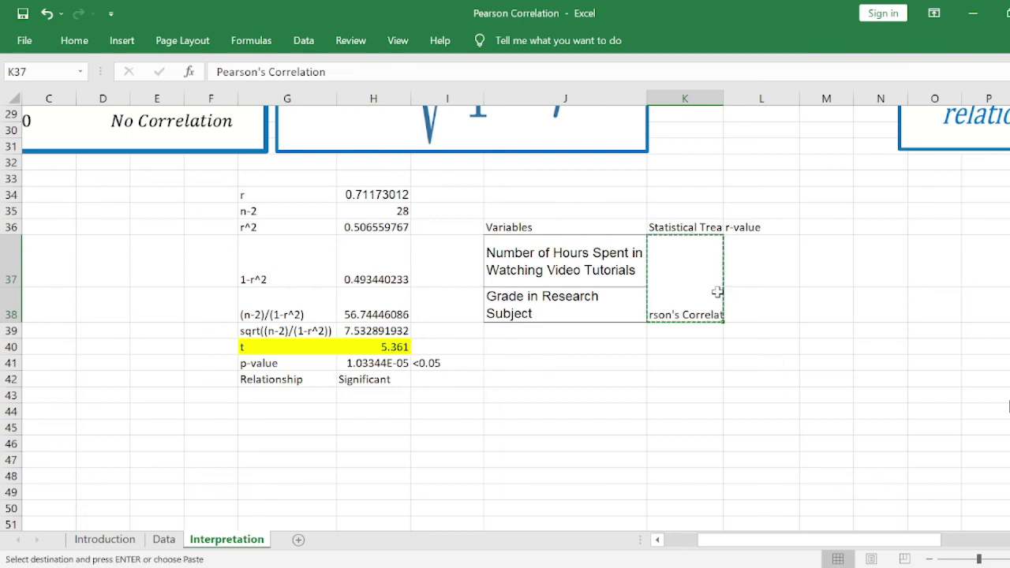
key(Right)
key(ctrl+v)
key(Right)
key(ctrl+v)
key(Right)
key(ctrl+v)
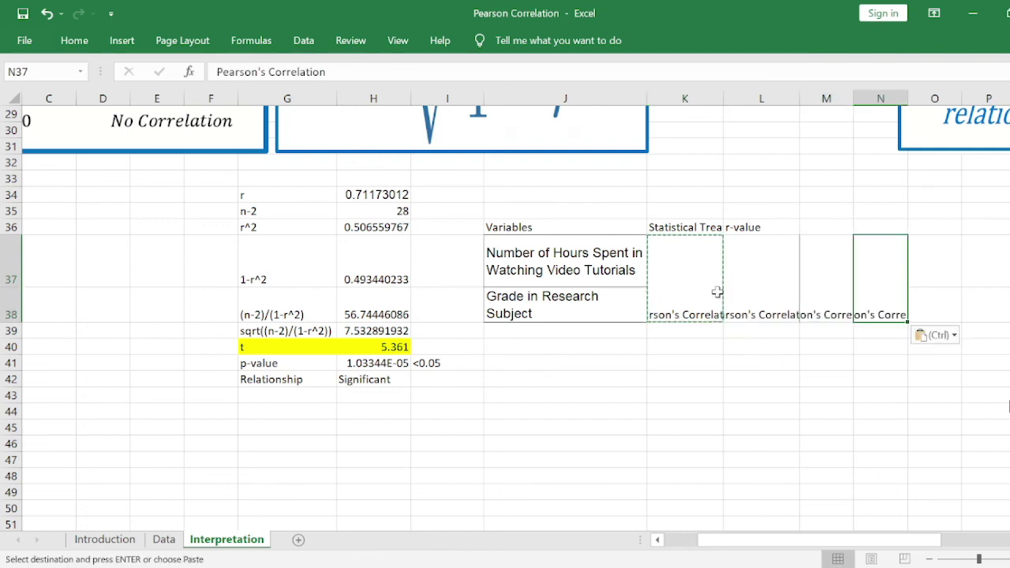
Replace the copied text in merged cell L37 under r-value with 0.7117 (Strong Relationship).
key(Left)
key(Left)
key(Delete)
scroll(710, 278, up, 1)
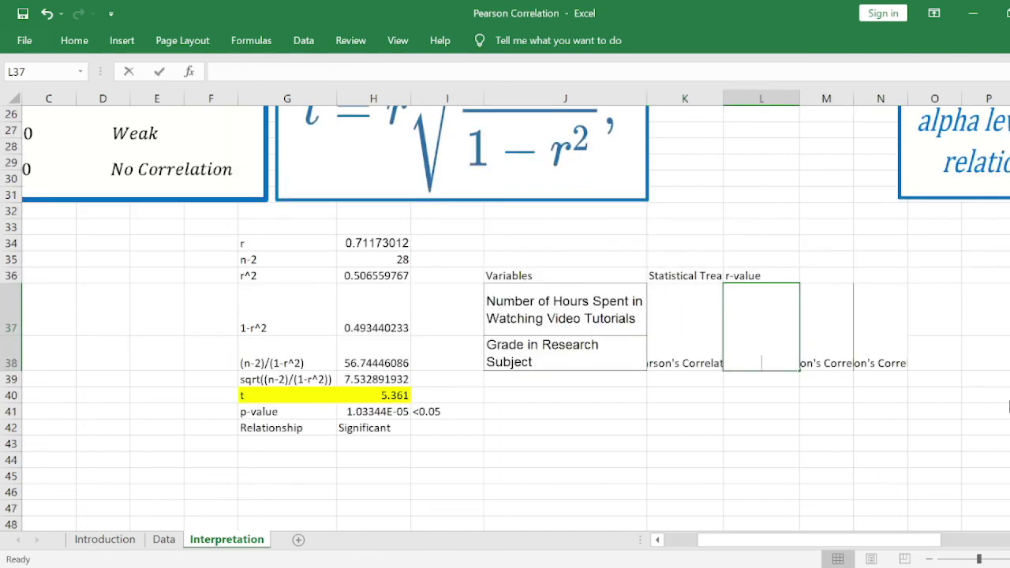
text(0.7117)
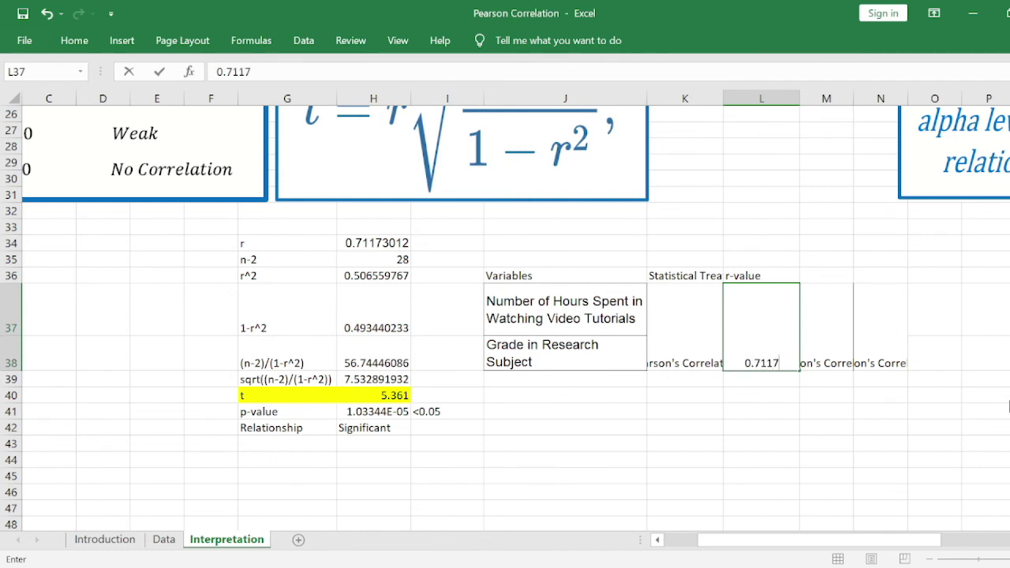
text( (Strong)
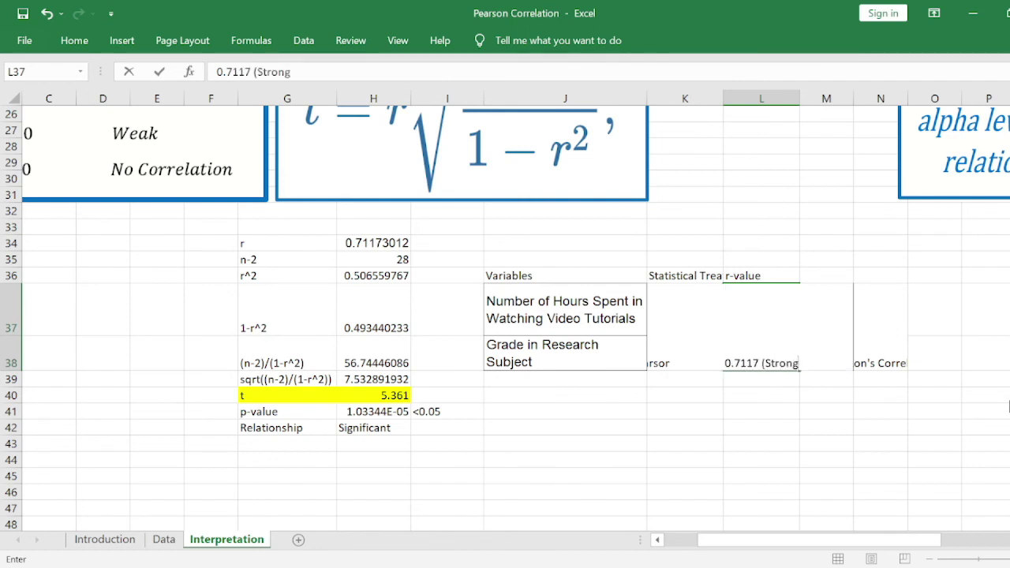
text( Rela)
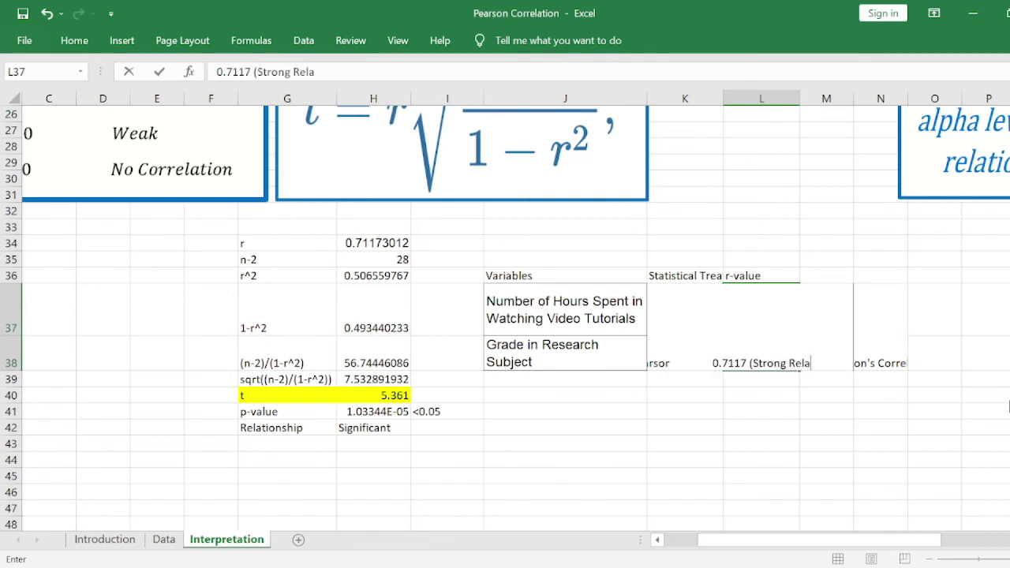
text(tionship))
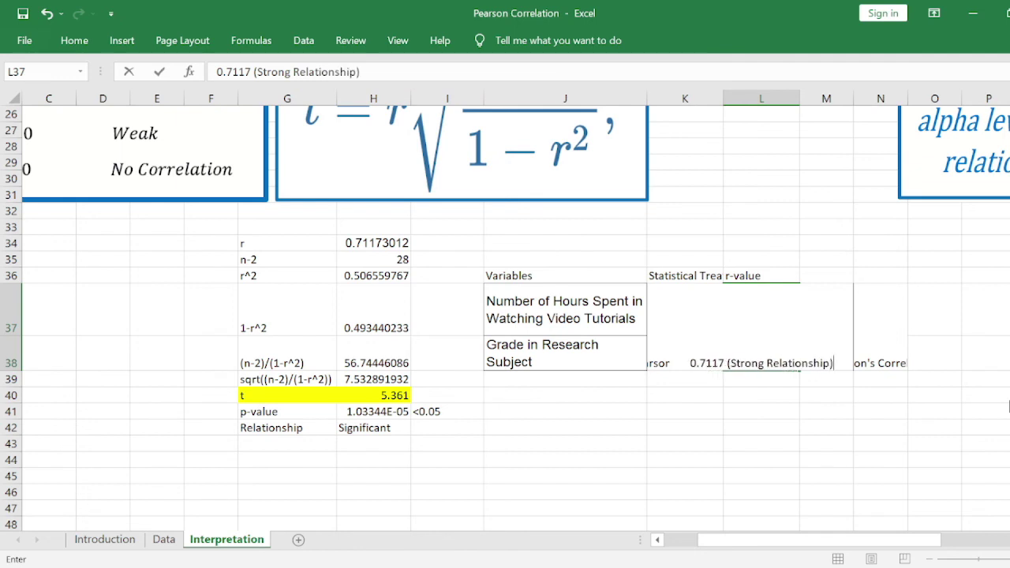
key(ctrl+Return)
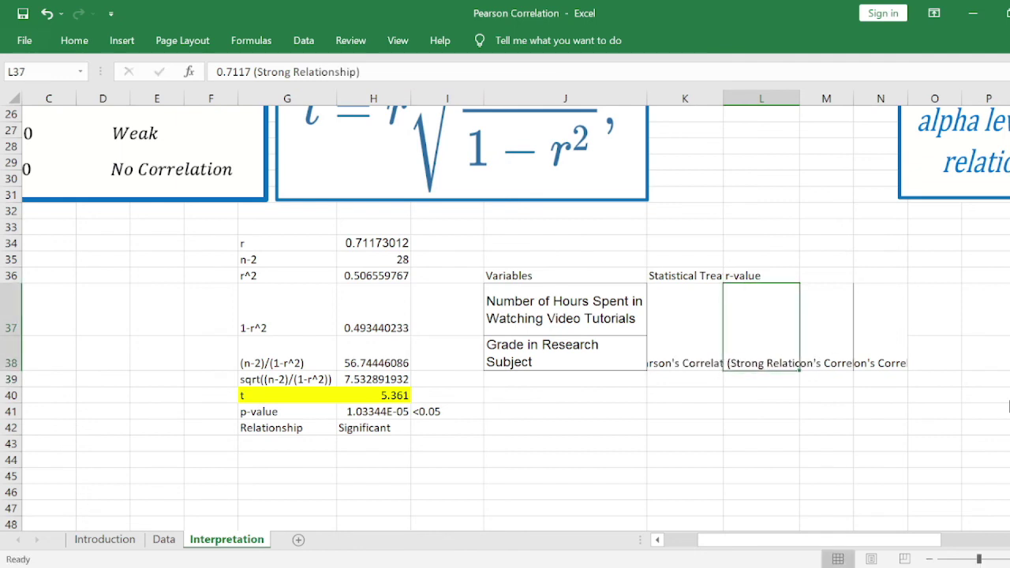
Add the heading p-value in M36 and replace the copied text in M37 with <0.05.
key(Right)
key(Up)
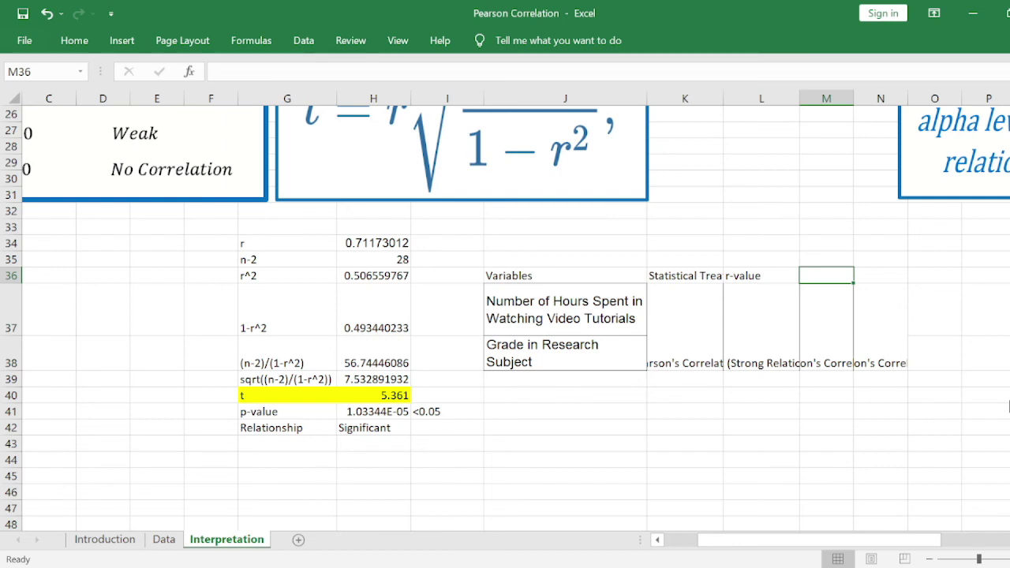
text(pva)
key(BackSpace)
key(BackSpace)
key(BackSpace)
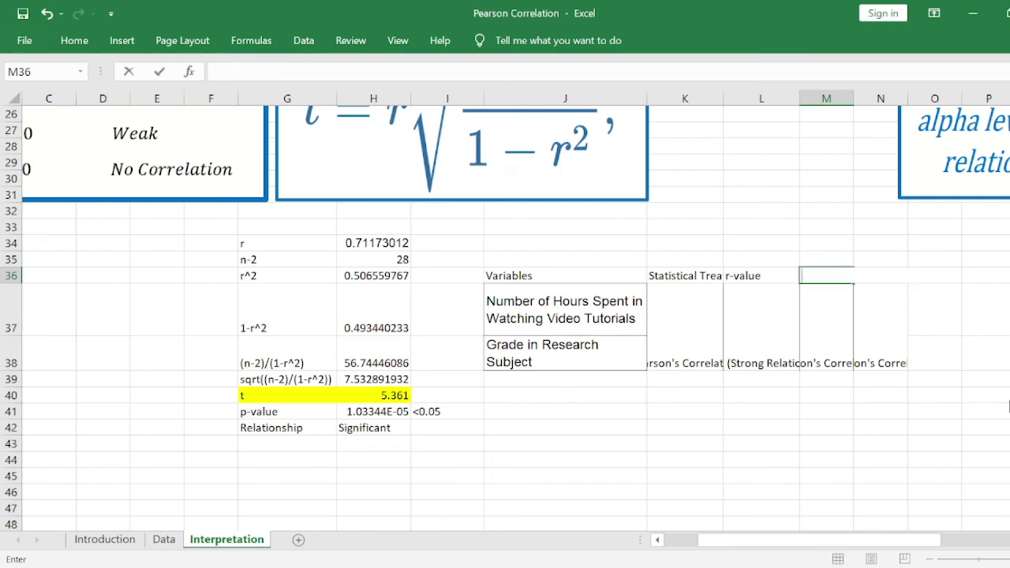
text(p-value)
key(Return)
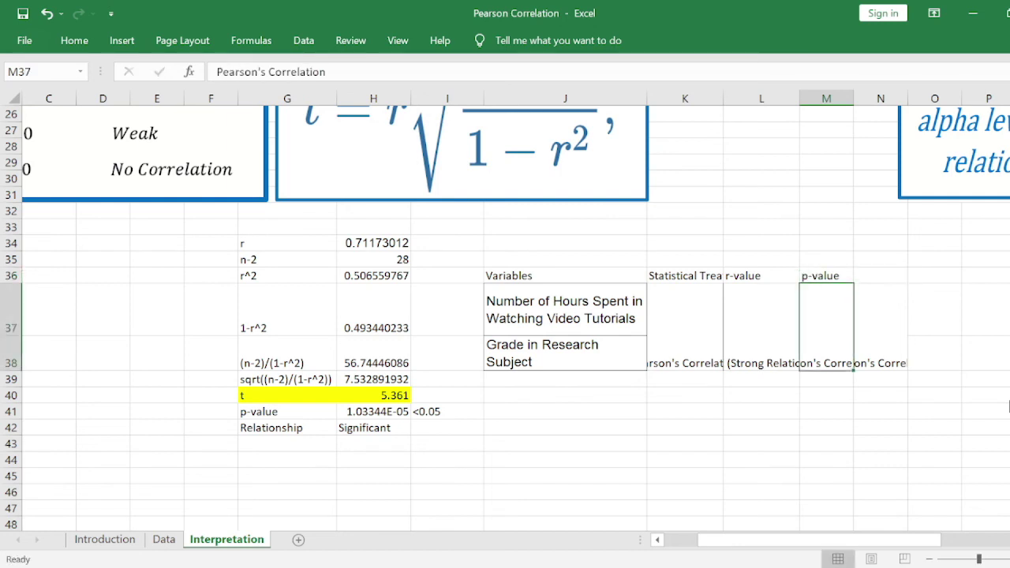
text(<0)
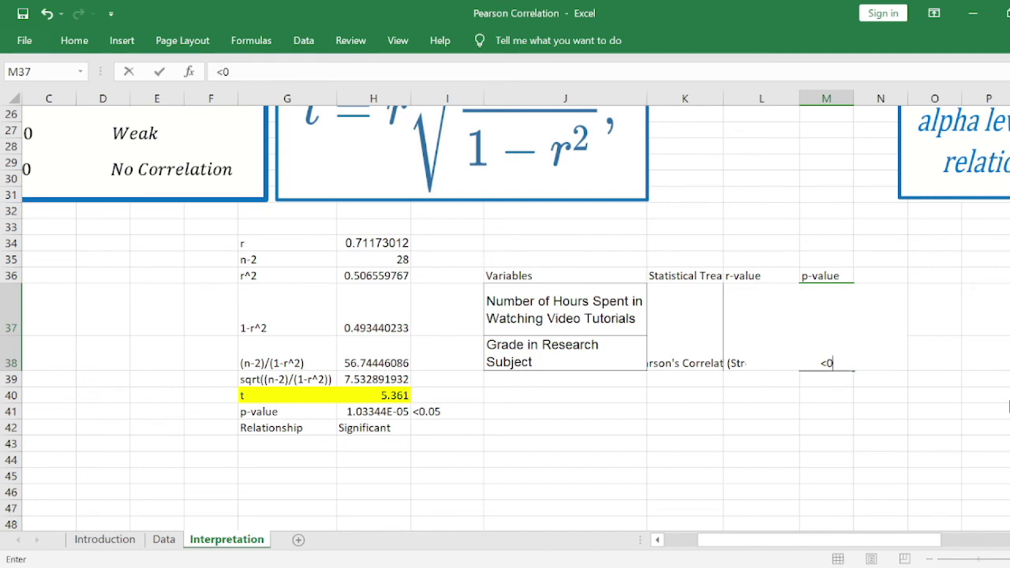
text(.05)
key(Up)
Add the heading Intepretation in N36 and replace the copied text in N37 with Significant.
key(Right)
text(Intepretation)
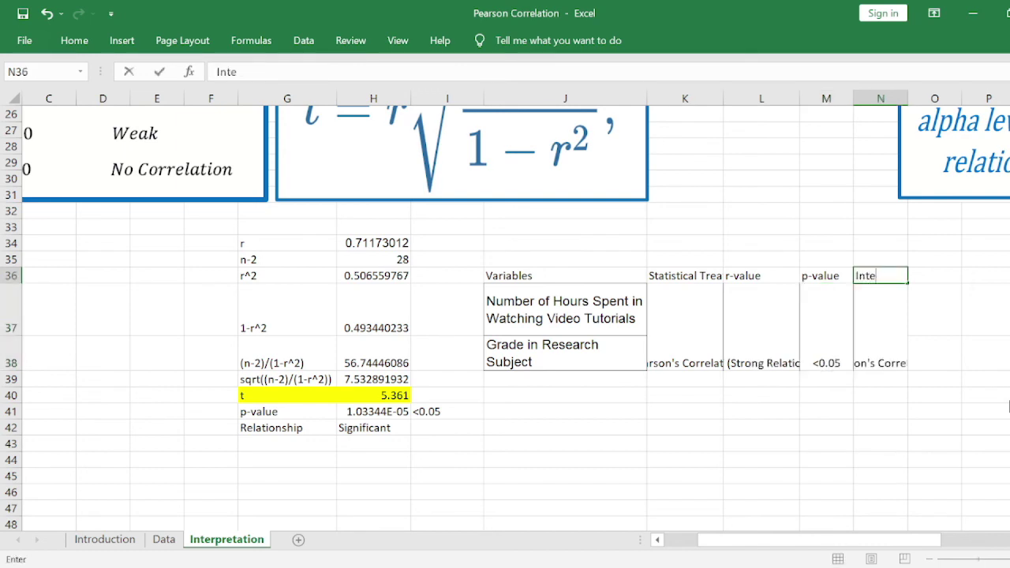
key(Return)
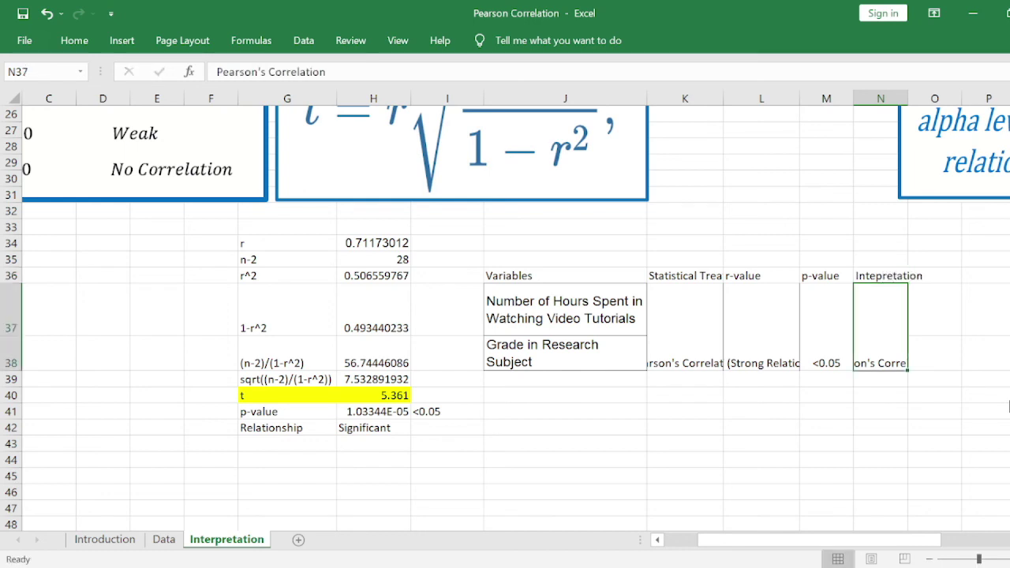
key(Delete)
key(Up)
key(Down)
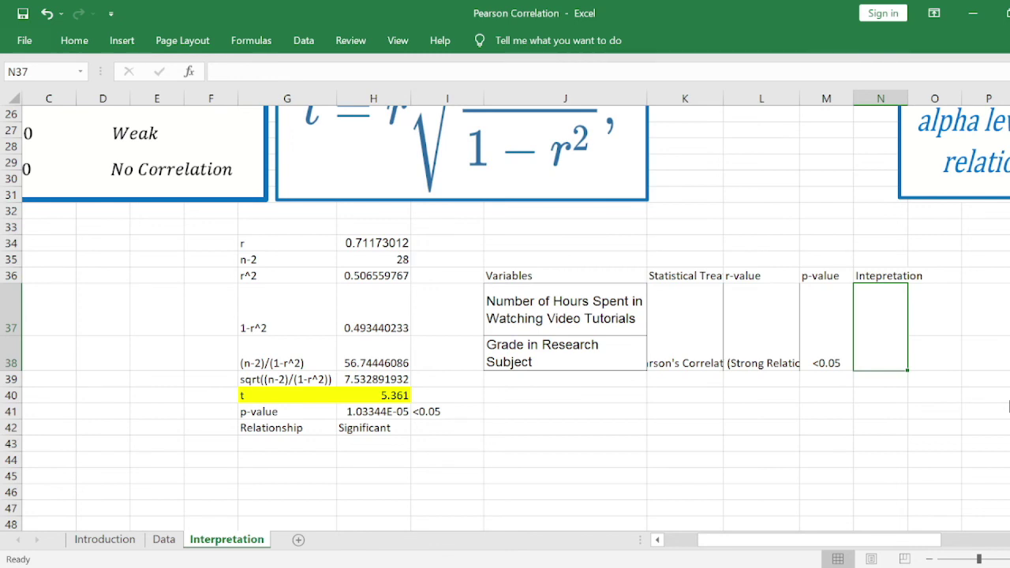
text(Significant)
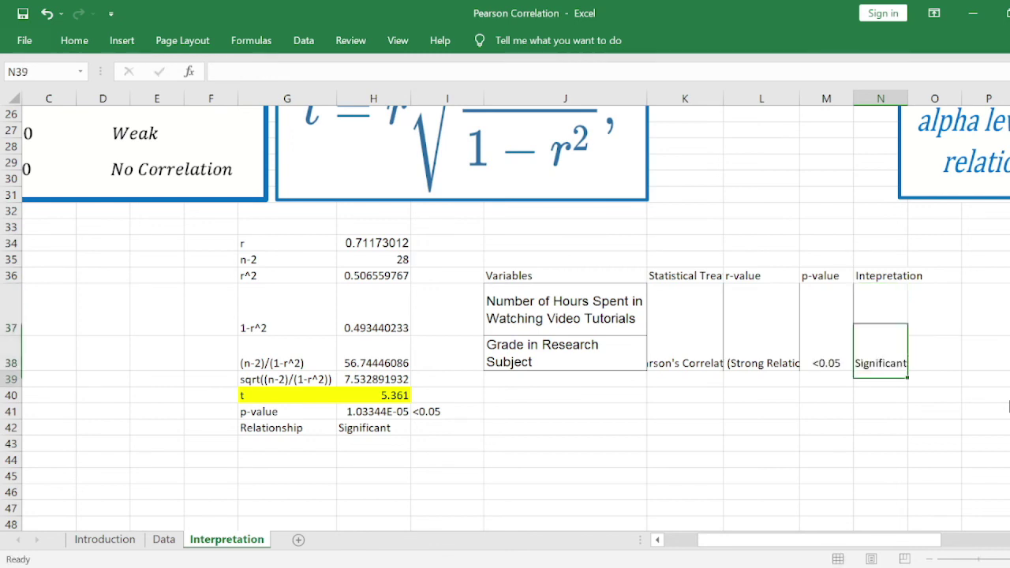
key(Return)
Apply one uniform font and size to the whole summary table J36:N38.
key(Up)
key(Up)
key(ctrl+shift+Left)
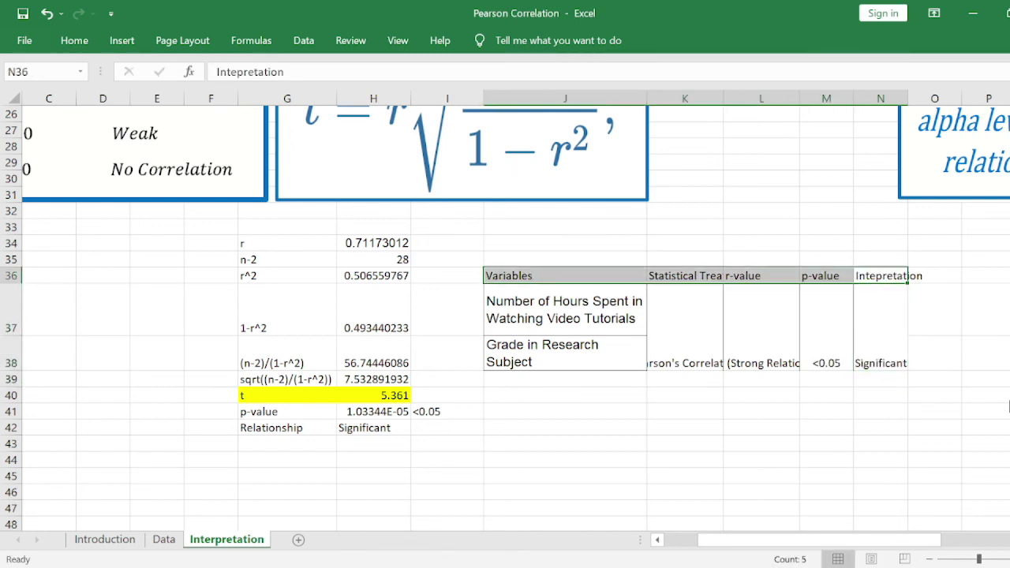
key(ctrl+shift+Down)
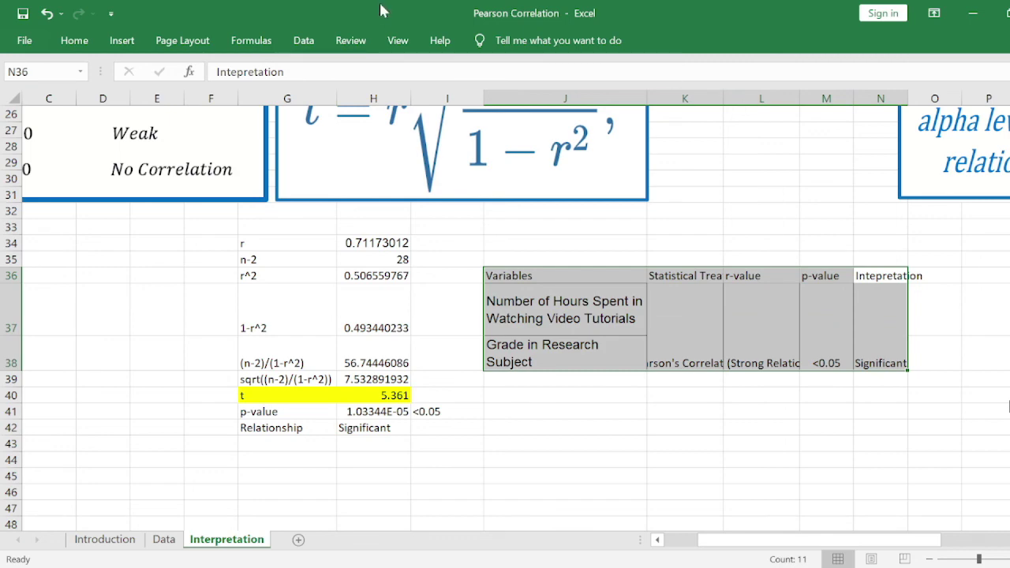
ctrl+scroll(792, 294, up, 4)
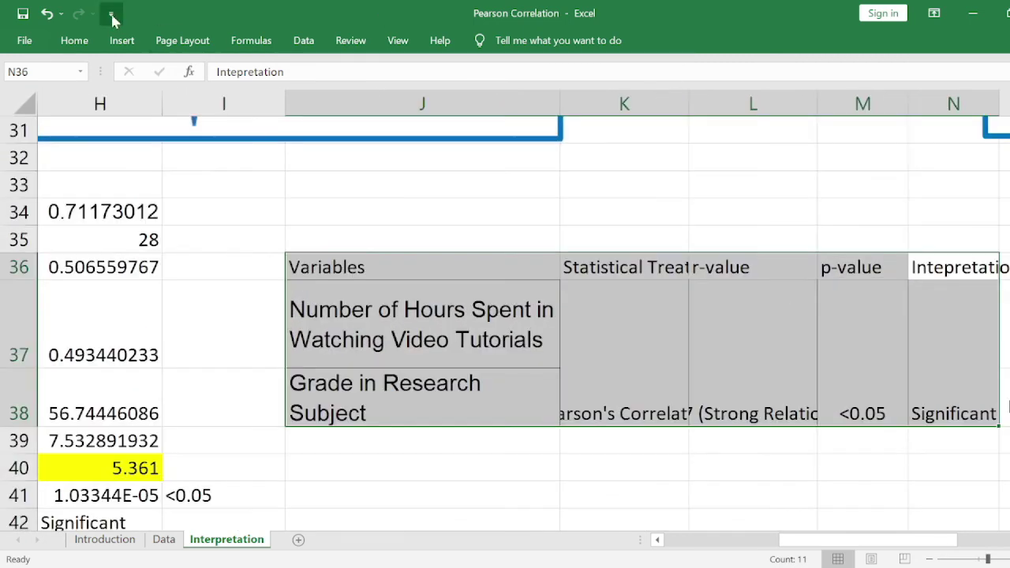
click(75, 38)
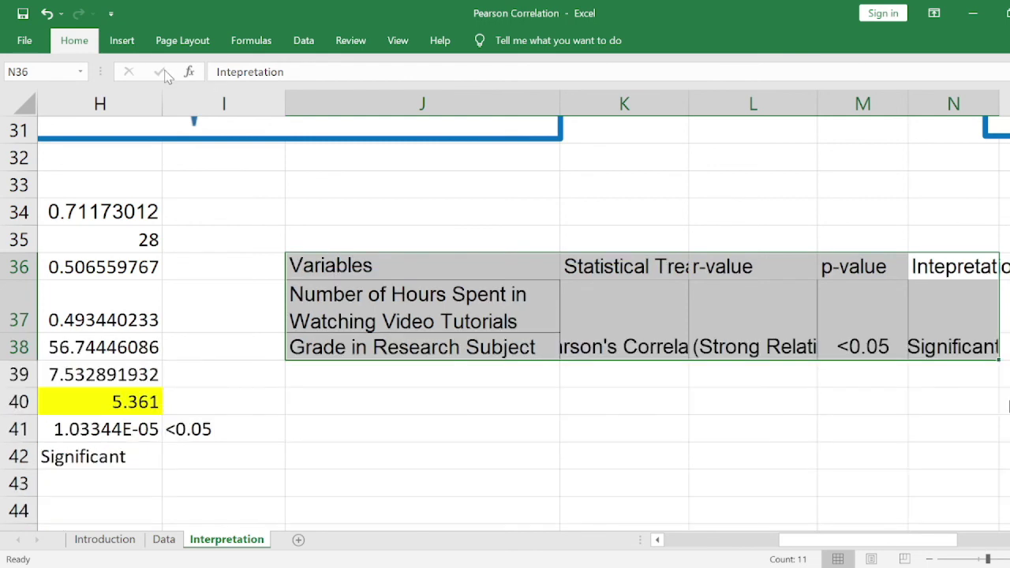
Middle-align the summary table's cells J36:N38 vertically and wrap their text.
key(alt+h)
key(a)
key(m)
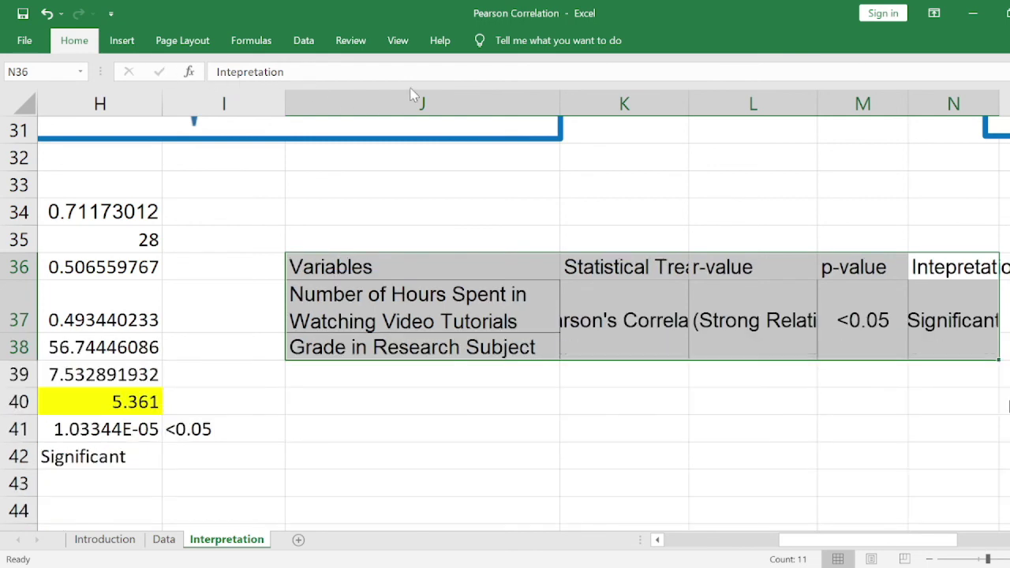
key(alt+h)
key(w)
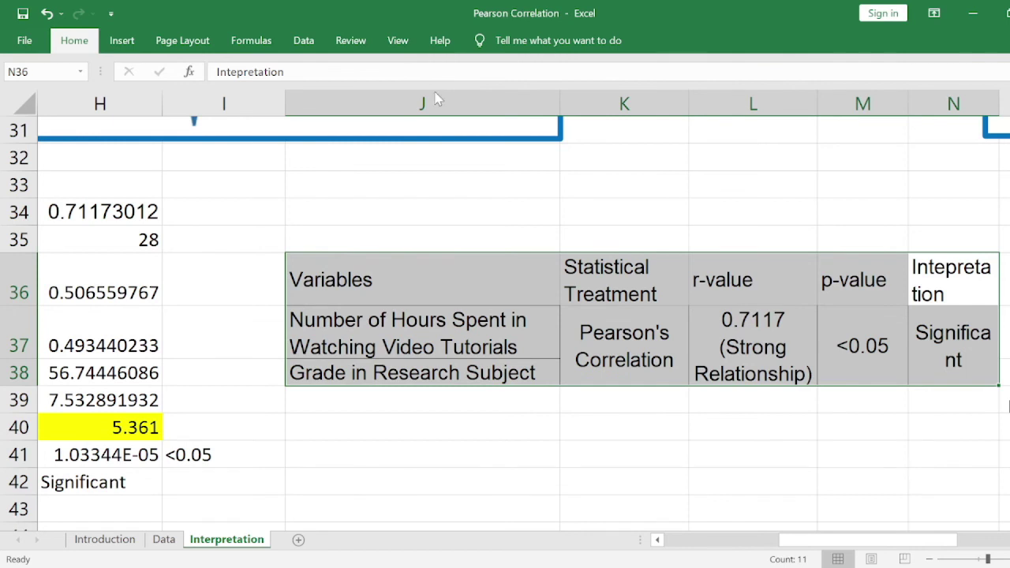
Widen column N to fit the Intepretation heading on one line and centre K36:N38 horizontally.
drag(1003, 108, 1009, 109)
drag(1009, 405, 1009, 405)
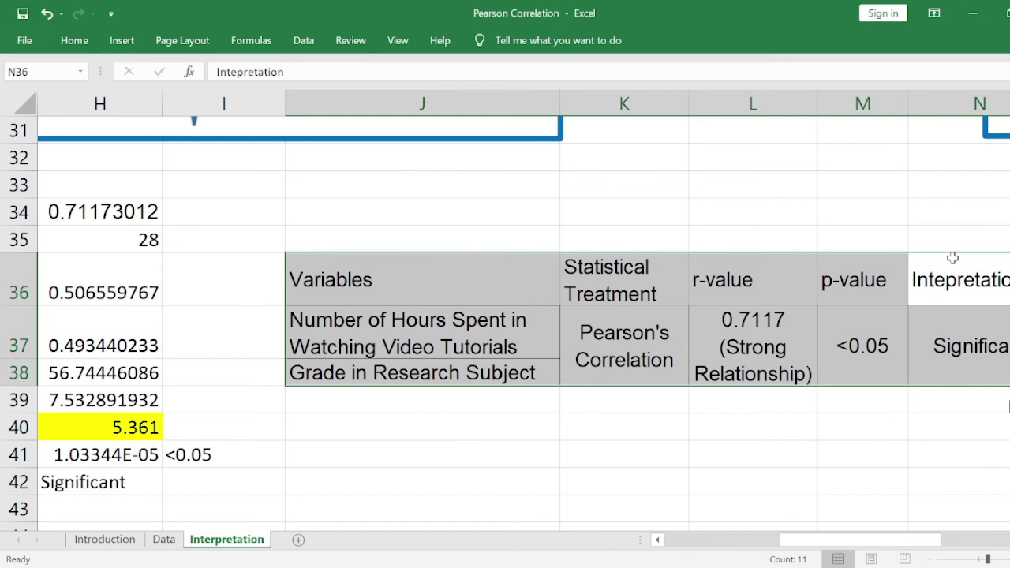
drag(654, 295, 958, 355)
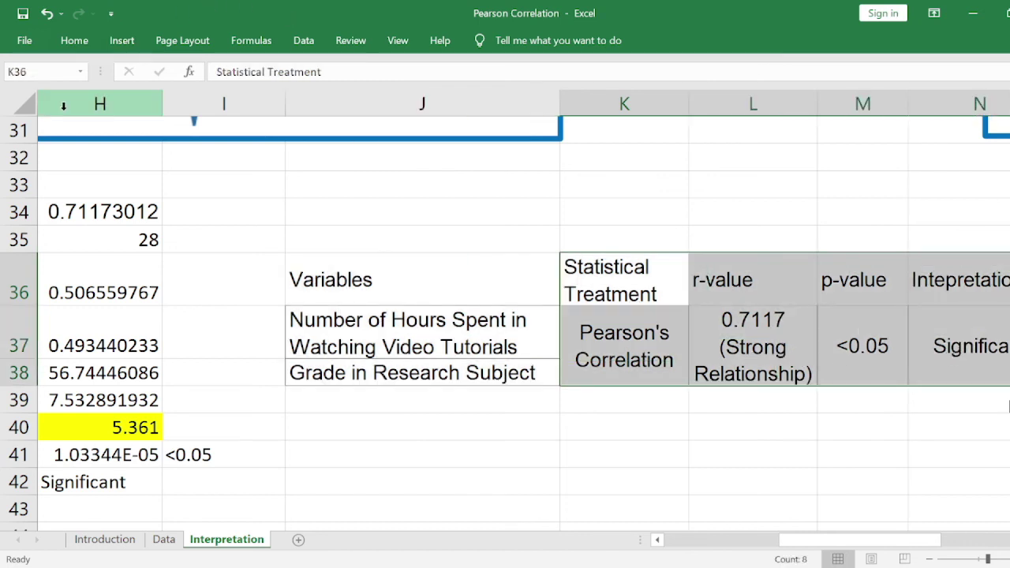
click(75, 40)
click(300, 105)
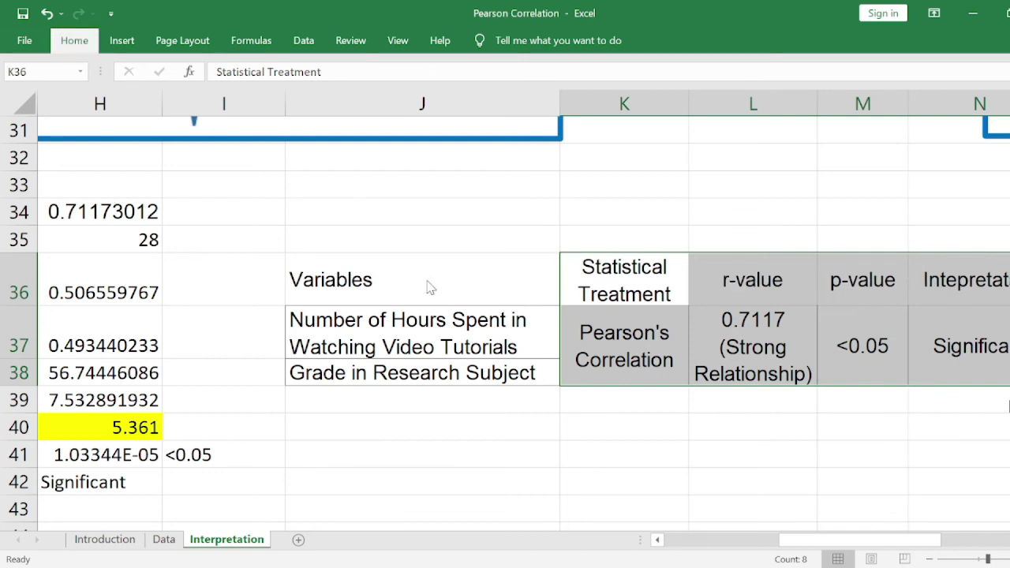
Make the summary table's heading row J36:N36 bold.
drag(431, 289, 939, 347)
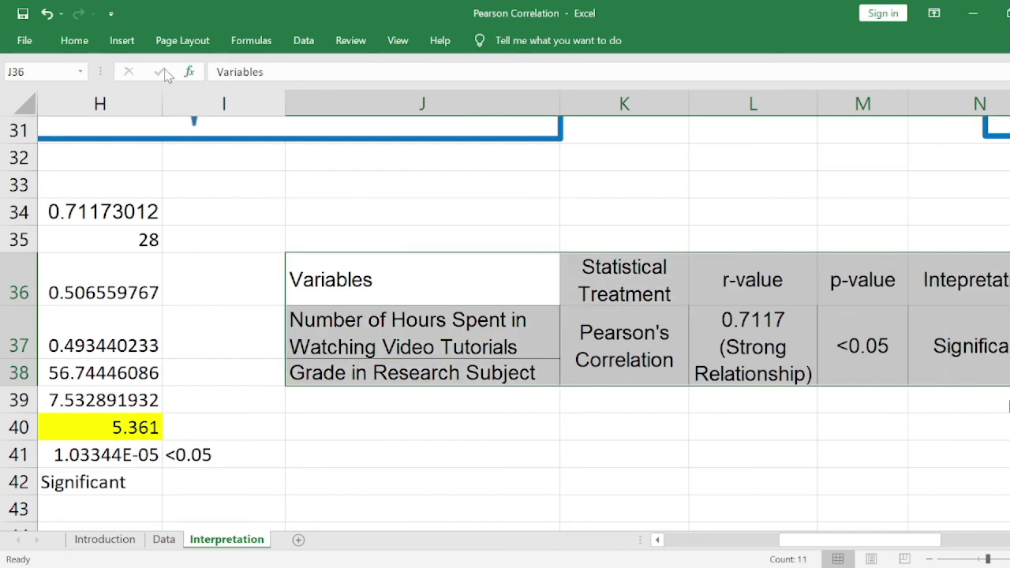
key(shift+Up)
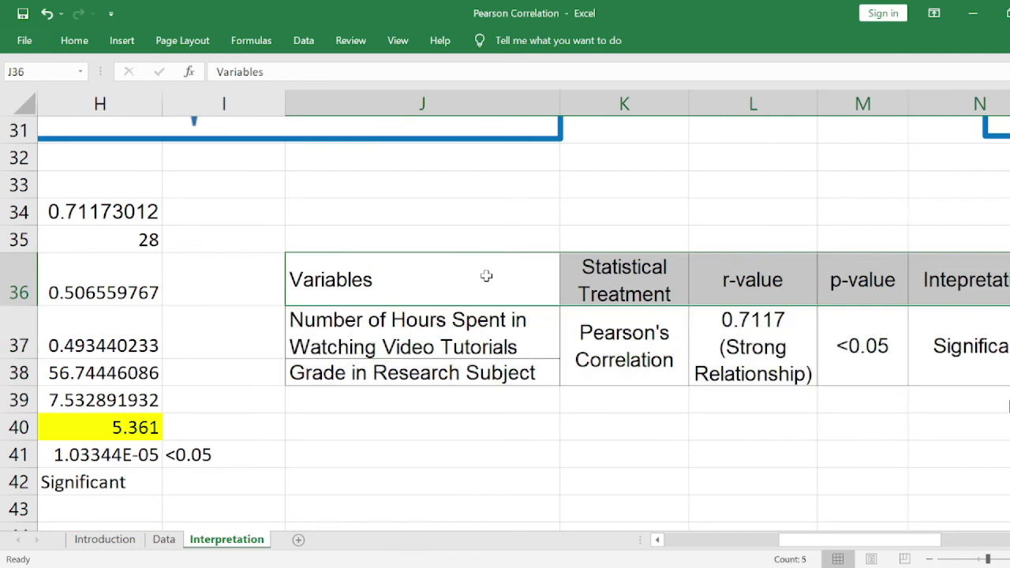
key(ctrl+b)
key(shift+Down)
key(Right)
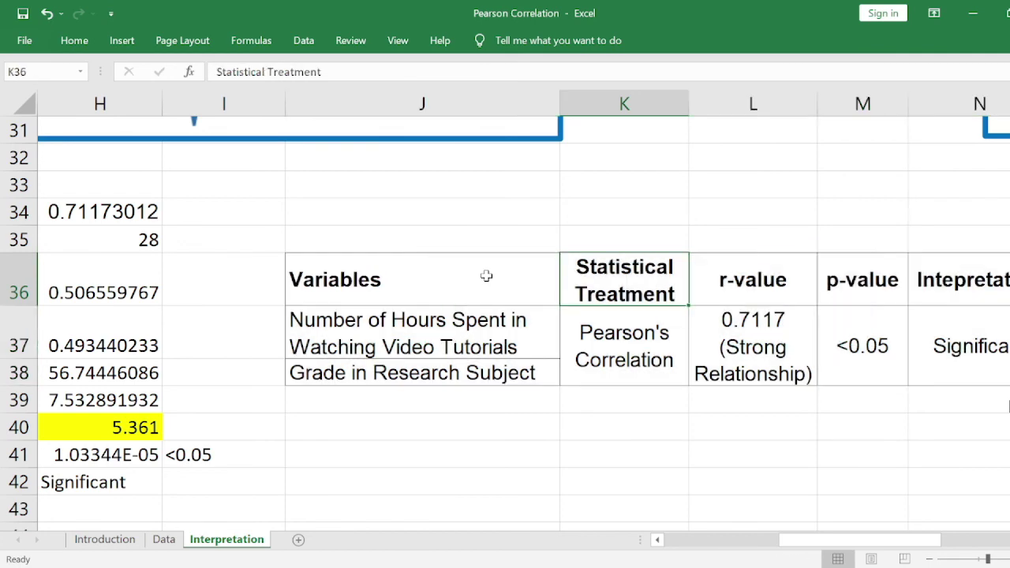
Review the finished summary table cell by cell, from the variables through statistical treatment, r-value and p-value to the interpretation.
key(Right)
key(Right)
key(Right)
ctrl+scroll(431, 346, down, 2)
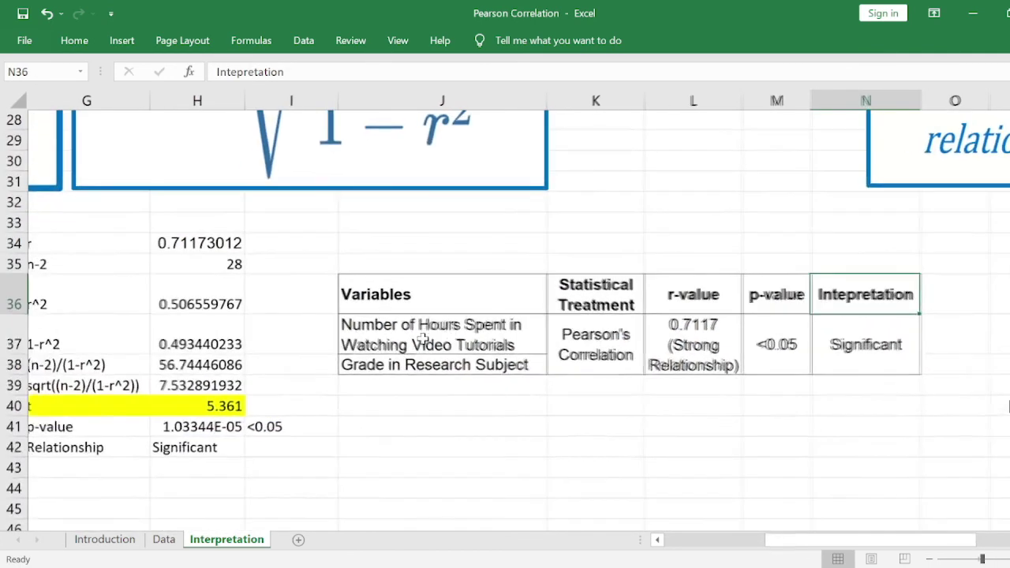
click(442, 346)
key(Up)
key(Down)
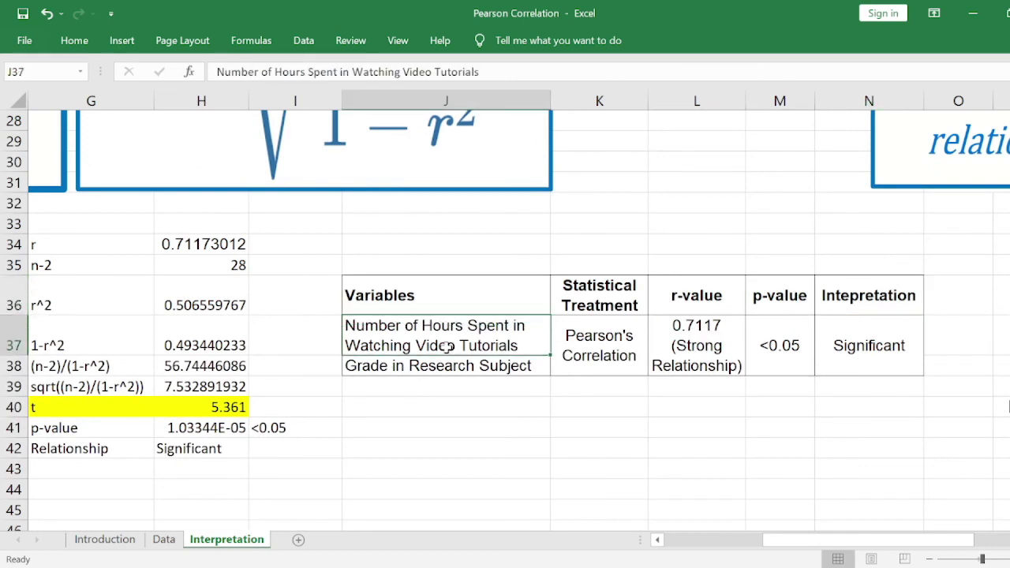
key(Down)
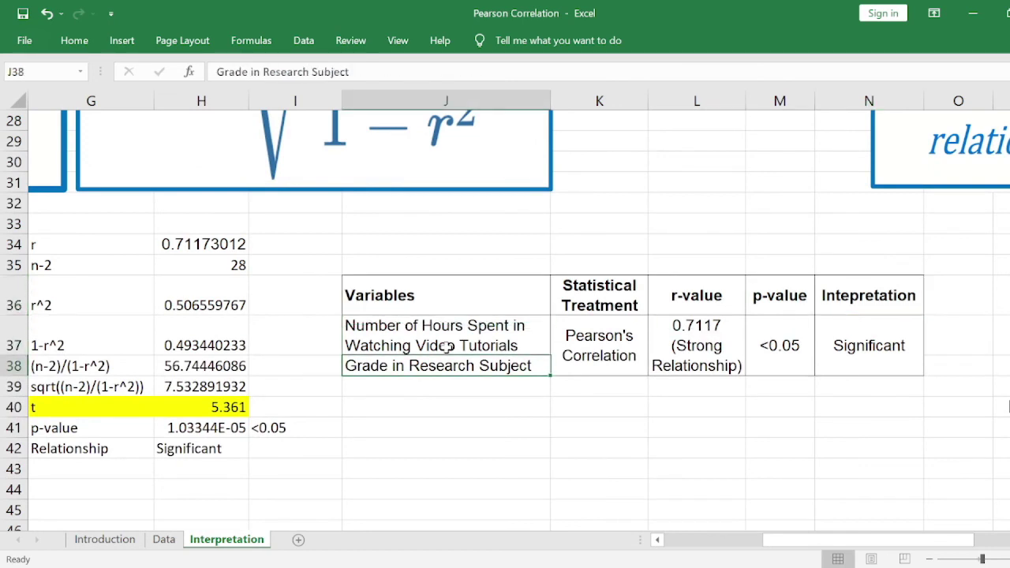
key(Right)
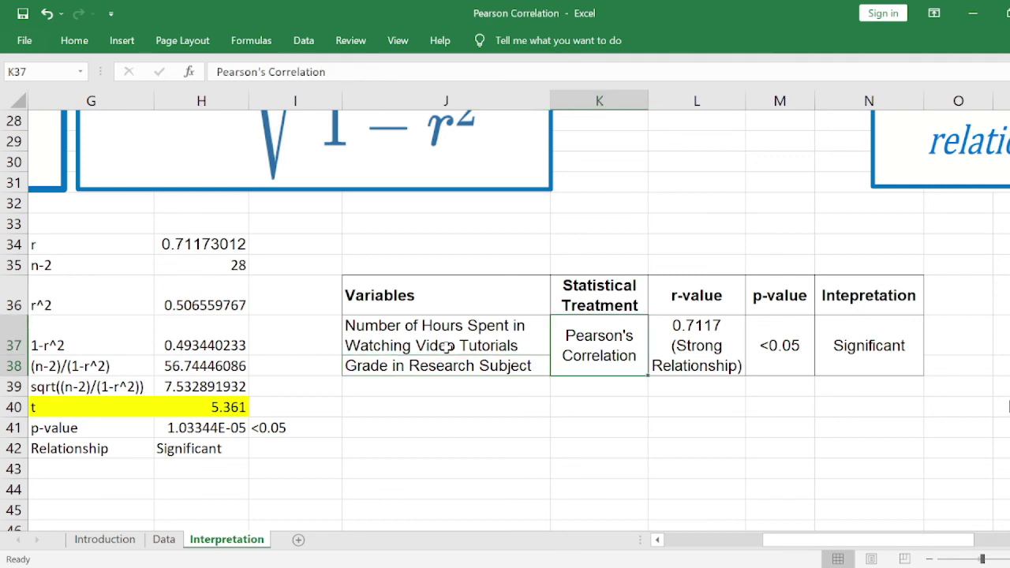
key(Right)
key(Up)
key(Down)
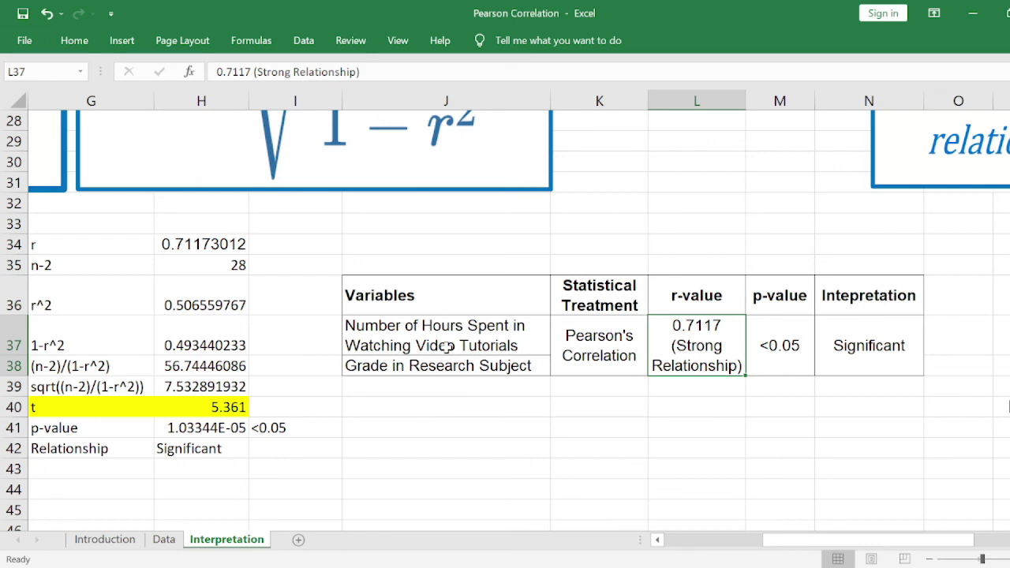
key(Right)
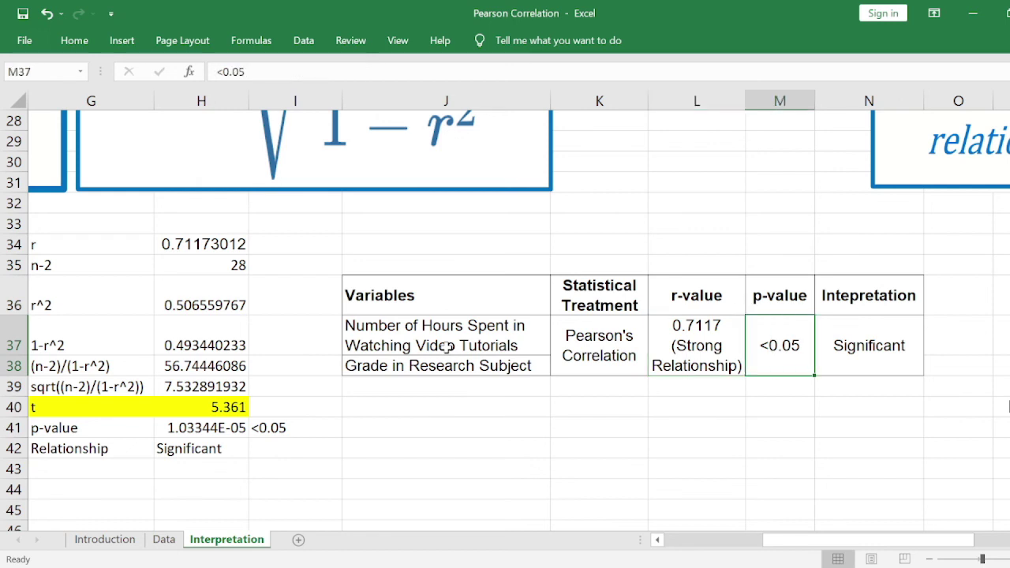
key(Right)
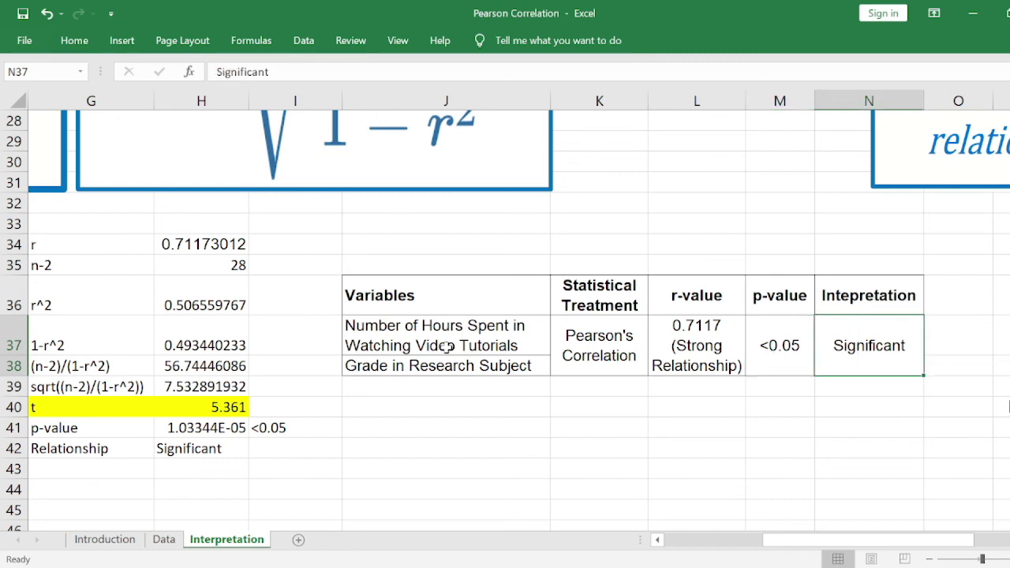
Select the whole summary table J36:N38.
click(437, 302)
key(ctrl+a)
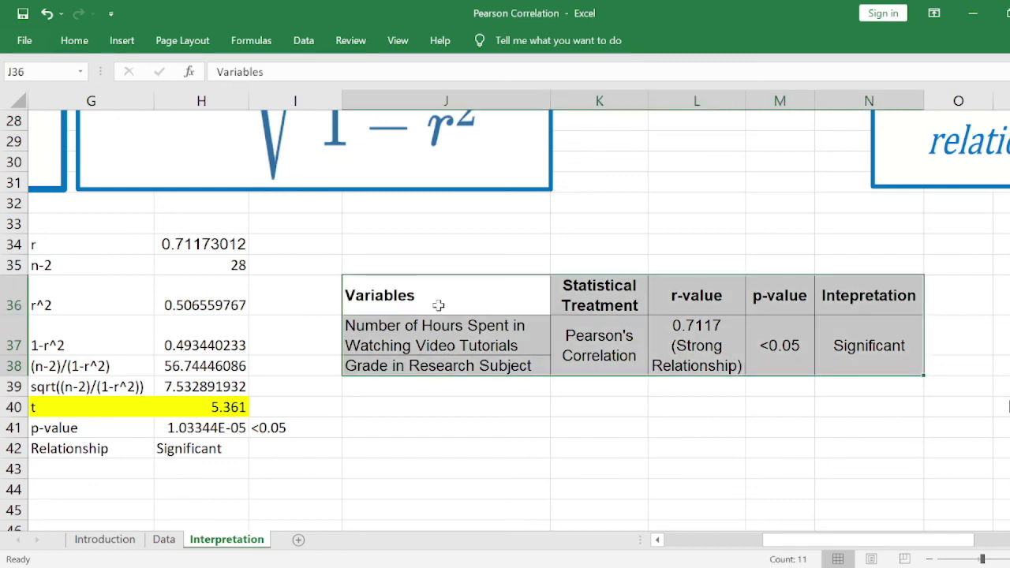